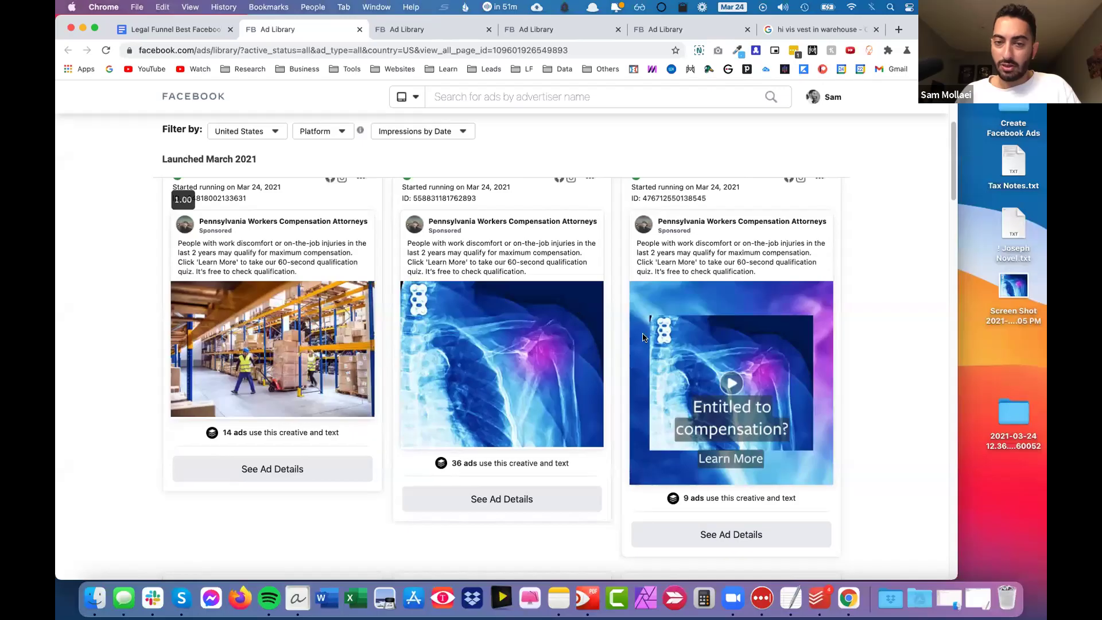
Load google.com in the tab with the warehouse vest search, search for "car", and show the image results.
{"action": "left_click", "coordinate": [802, 31]}
{"action": "key", "text": "super+l"}
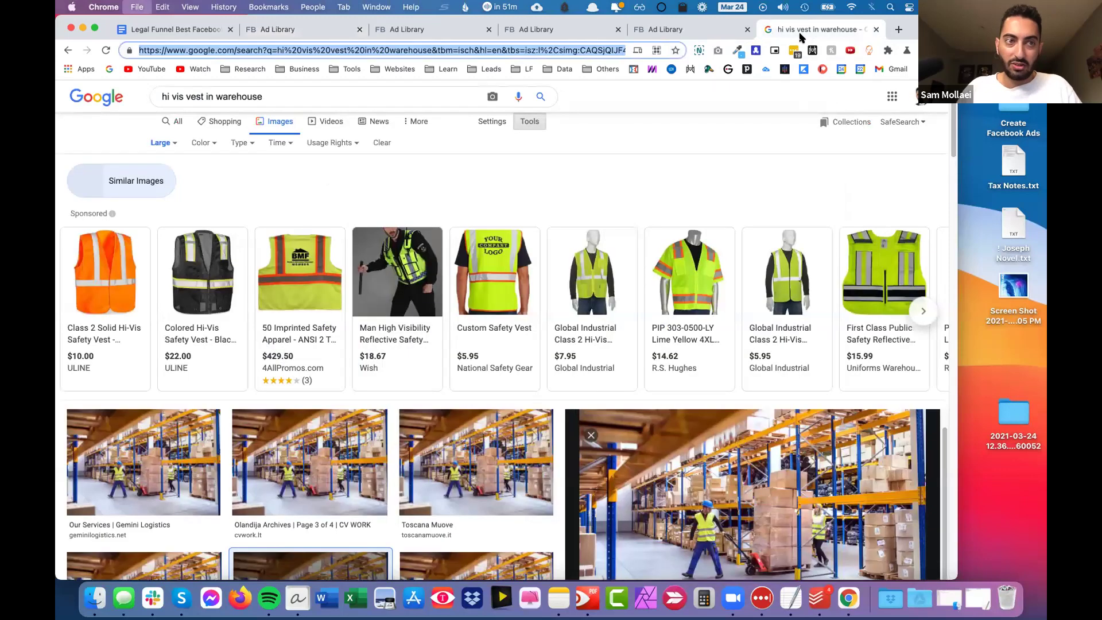
{"action": "type", "text": "google.com"}
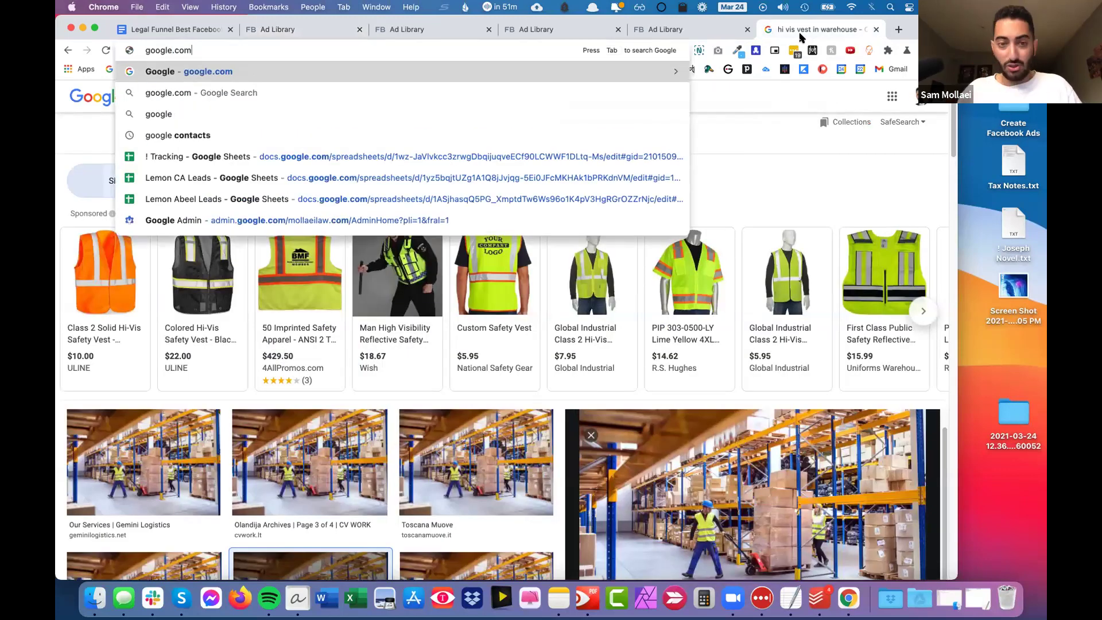
{"action": "key", "text": "Return"}
{"action": "type", "text": "car"}
{"action": "key", "text": "Return"}
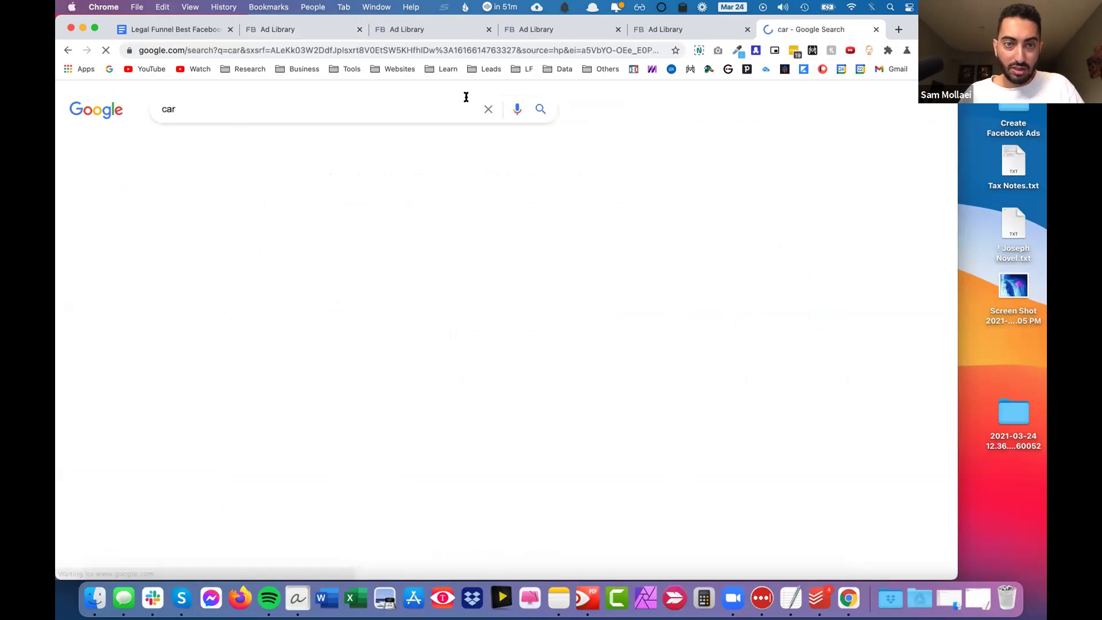
{"action": "left_click", "coordinate": [223, 146]}
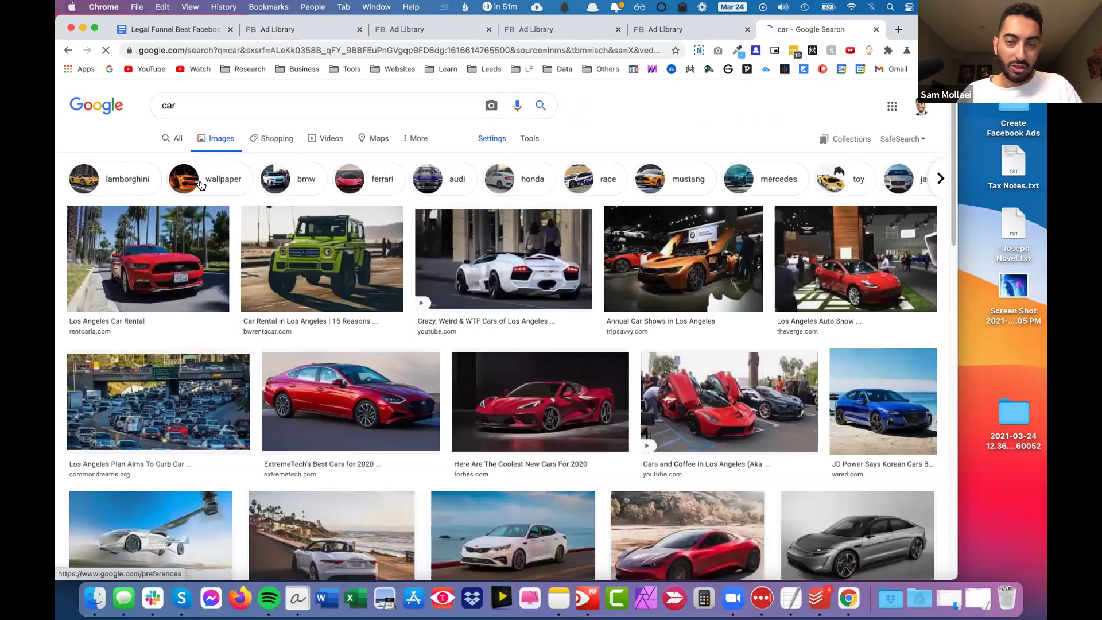
Run a reverse image search with the blue shoulder X-ray screenshot from the desktop and show its matching images.
{"action": "left_click", "coordinate": [492, 105]}
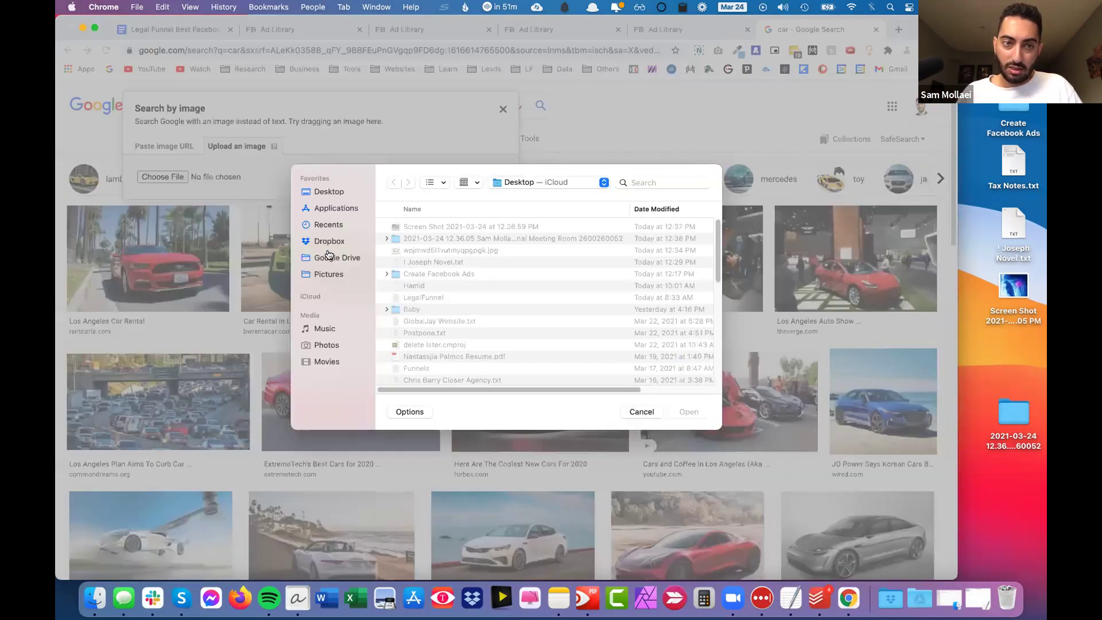
{"action": "key", "text": "Return"}
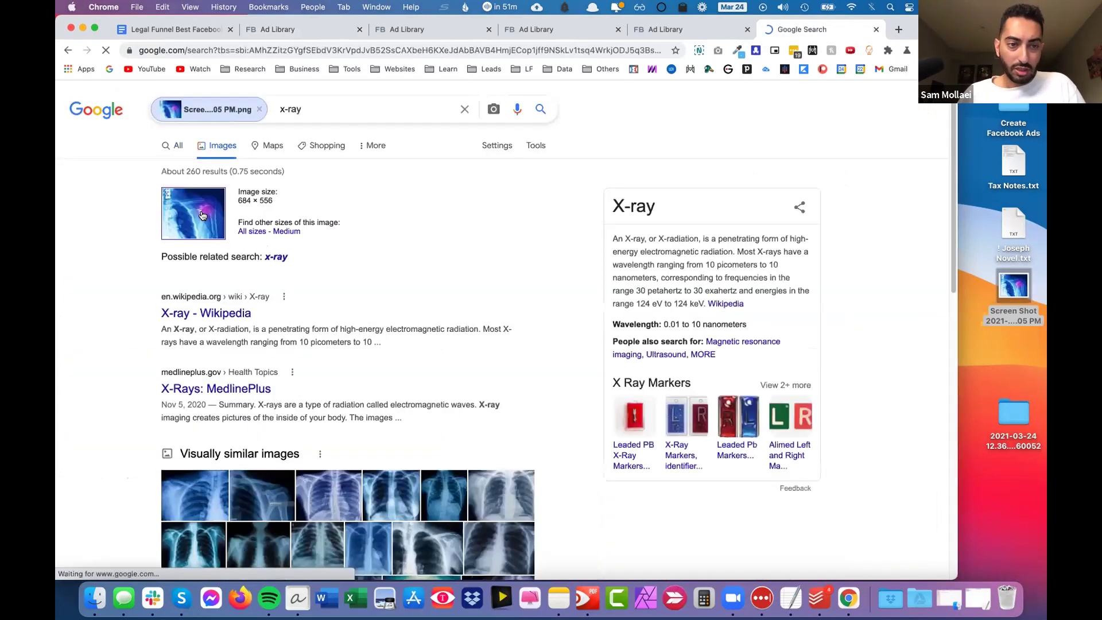
{"action": "left_click", "coordinate": [203, 216]}
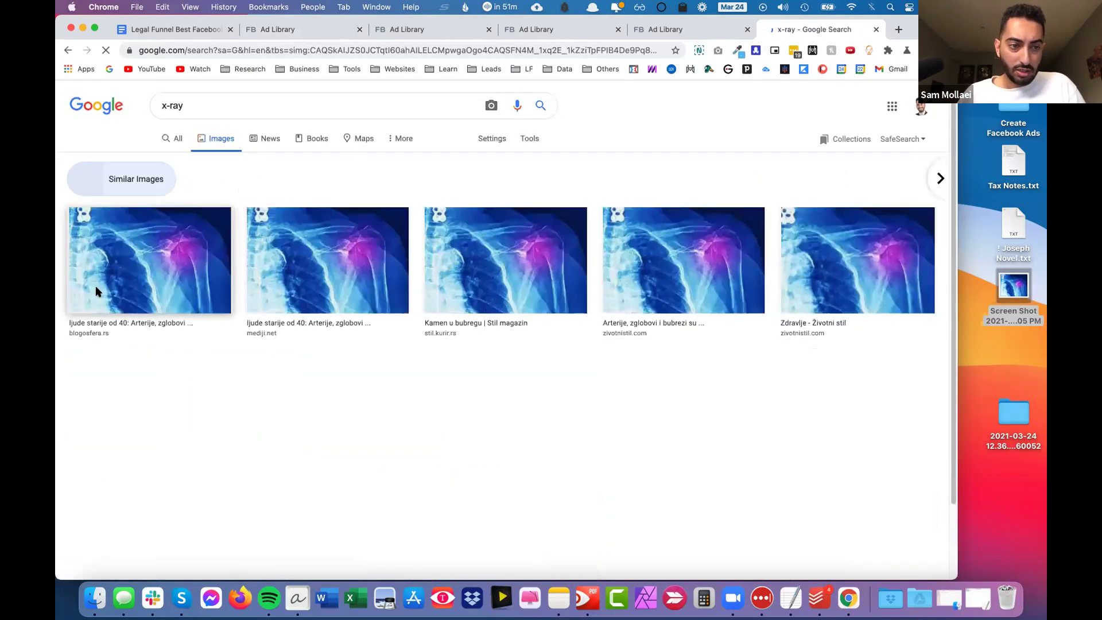
Save the full-size shoulder X-ray from the blogosfera.rs result to the desktop and preview the saved file.
{"action": "left_click", "coordinate": [139, 251]}
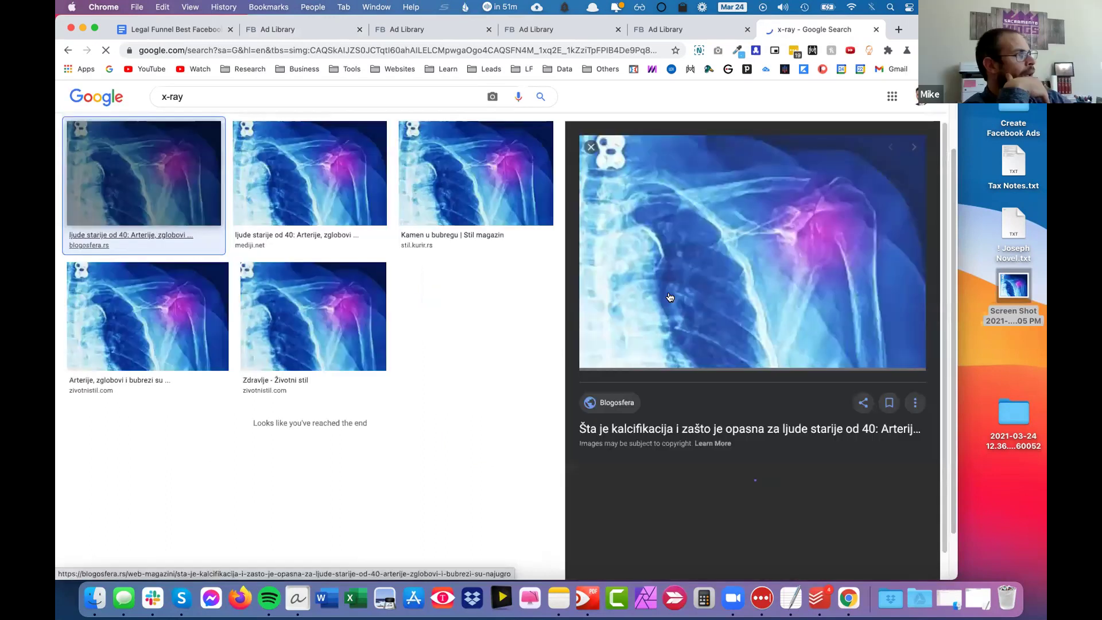
{"action": "left_click_drag", "start_coordinate": [139, 251], "coordinate": [1011, 359]}
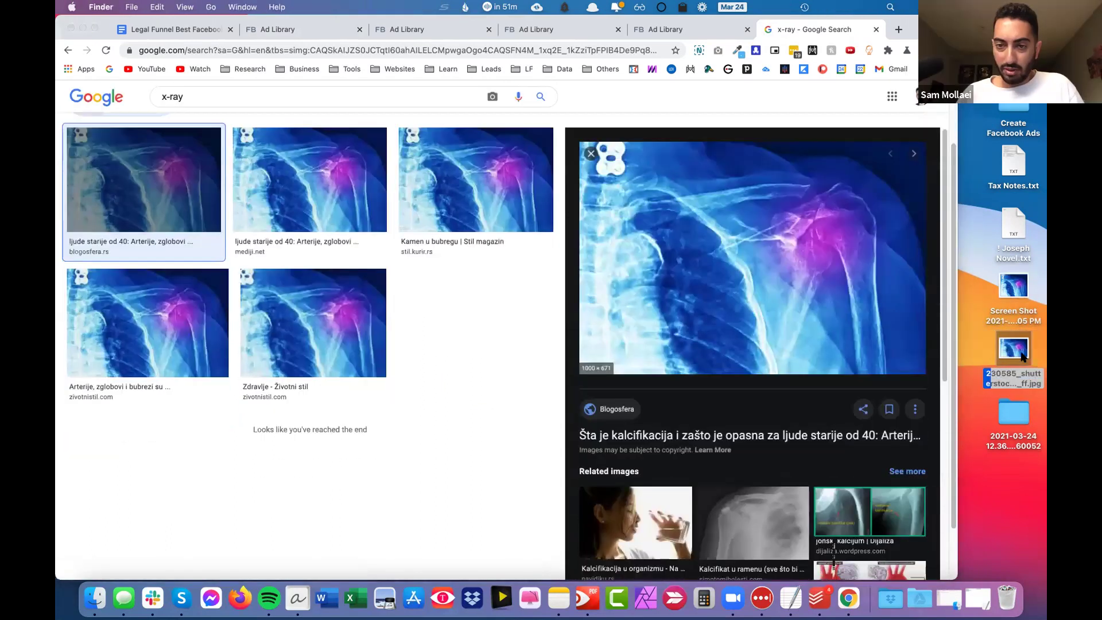
{"action": "key", "text": "space"}
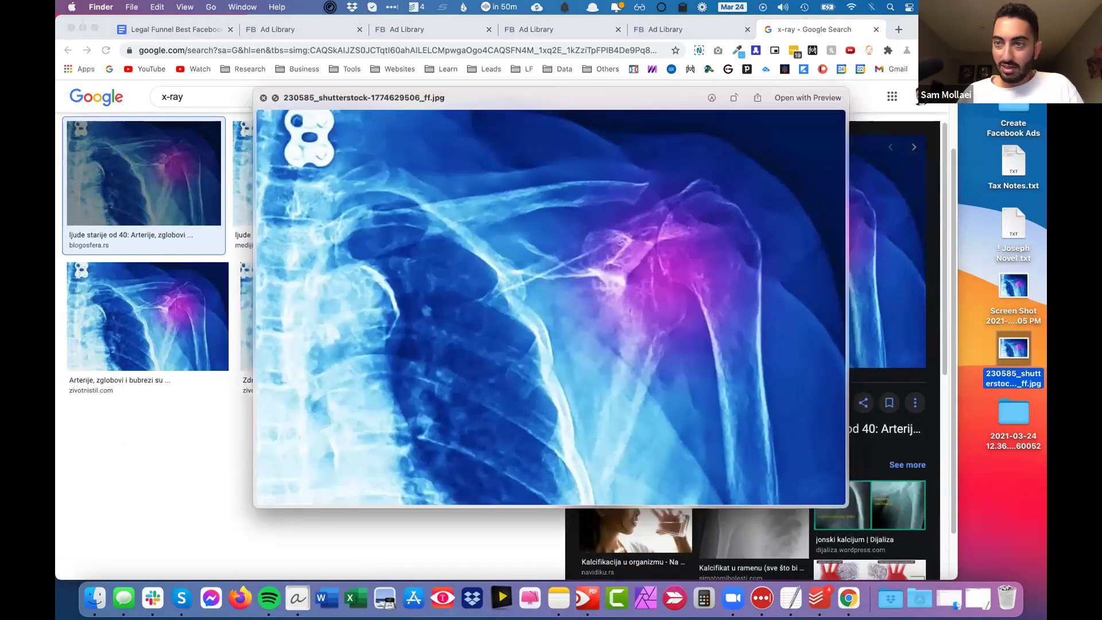
Trash the blue X-ray screenshot and group the saved X-ray image into a new desktop folder named Pics.
{"action": "left_click_drag", "start_coordinate": [1013, 350], "coordinate": [1020, 600]}
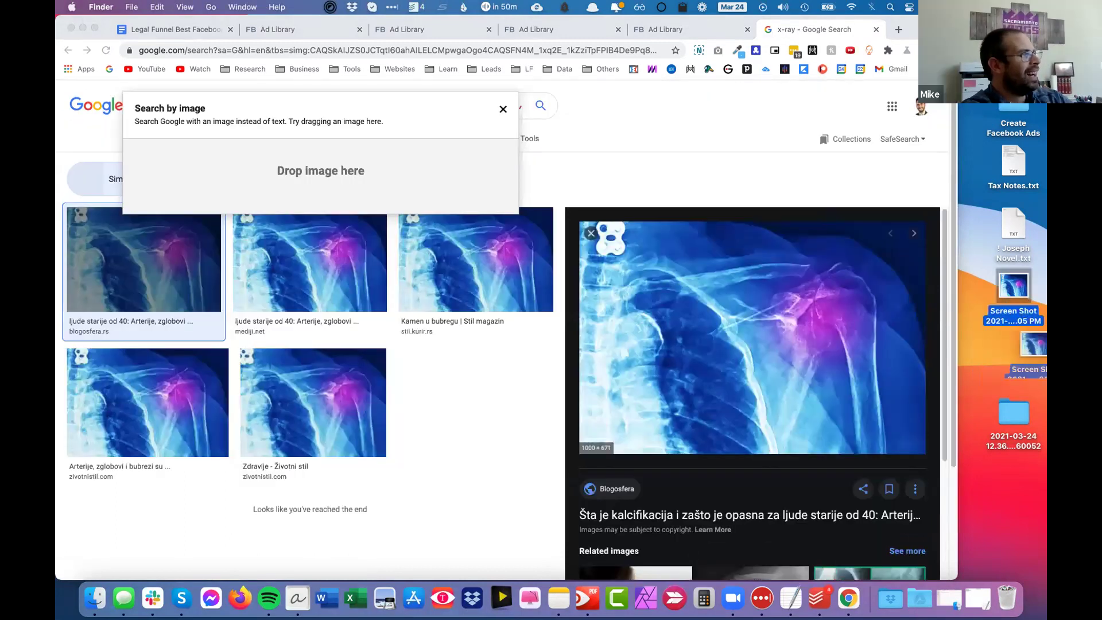
{"action": "key", "text": "ctrl+super+n"}
{"action": "type", "text": "Pics"}
{"action": "key", "text": "Return"}
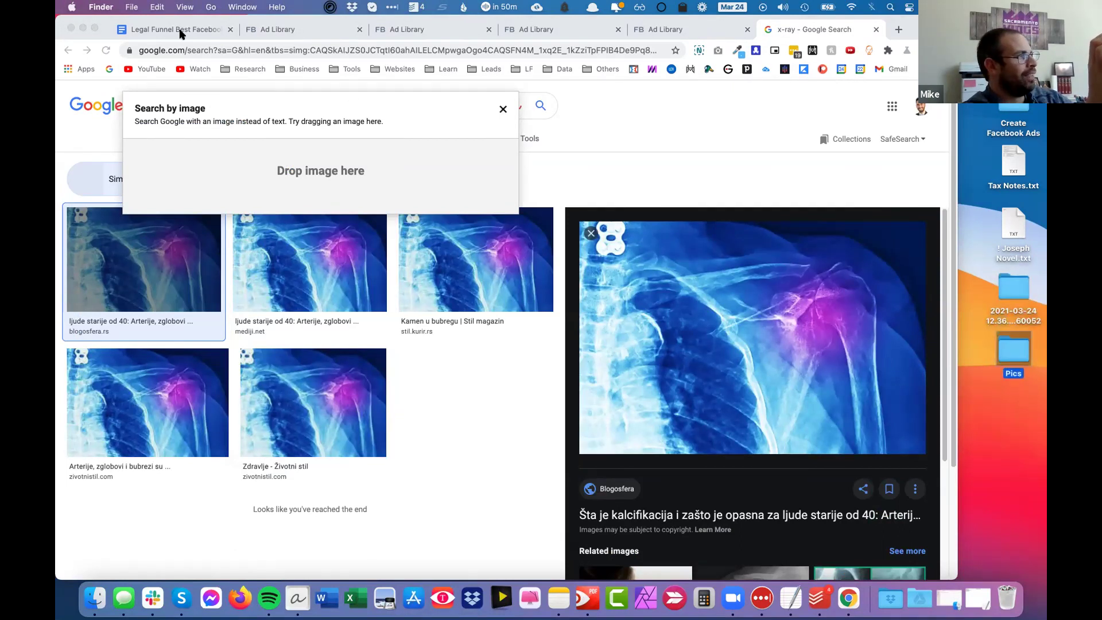
Capture a screenshot of the black-and-white shoulder X-ray ad image in the Pennsylvania Workers Compensation Attorneys ad library.
{"action": "left_click", "coordinate": [180, 34]}
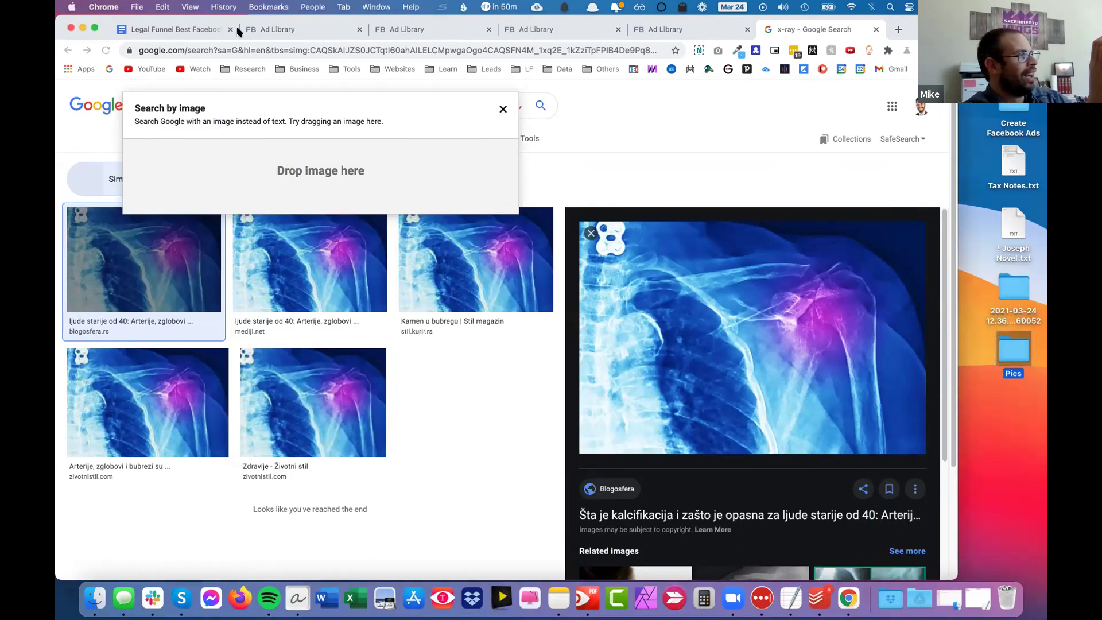
{"action": "left_click", "coordinate": [179, 33]}
{"action": "left_click", "coordinate": [315, 29]}
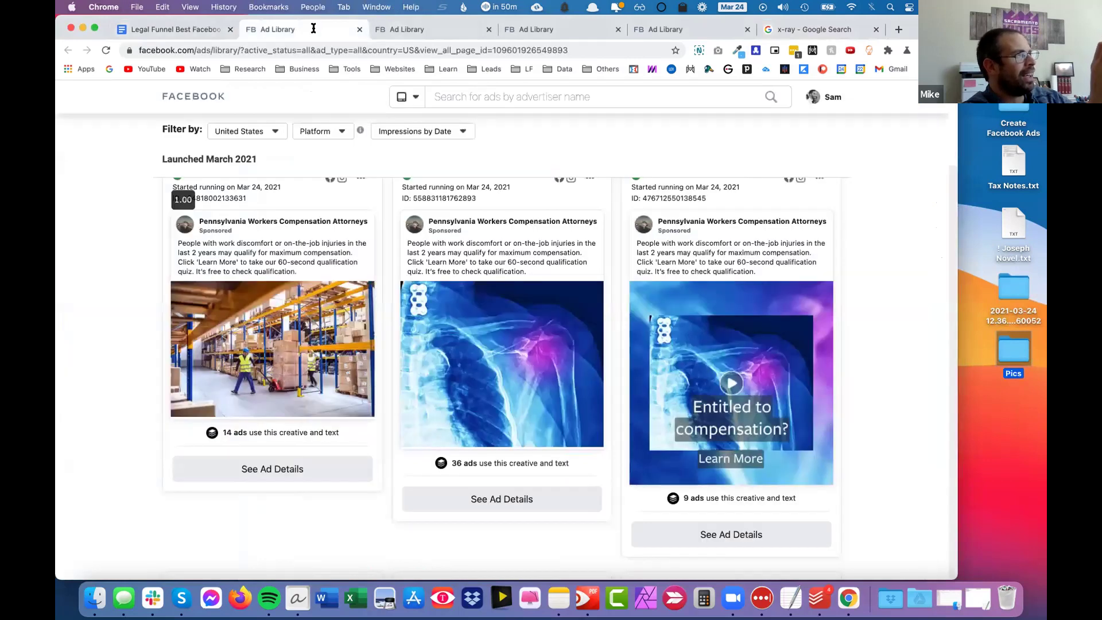
{"action": "scroll", "coordinate": [942, 243], "scroll_direction": "down", "scroll_amount": 10}
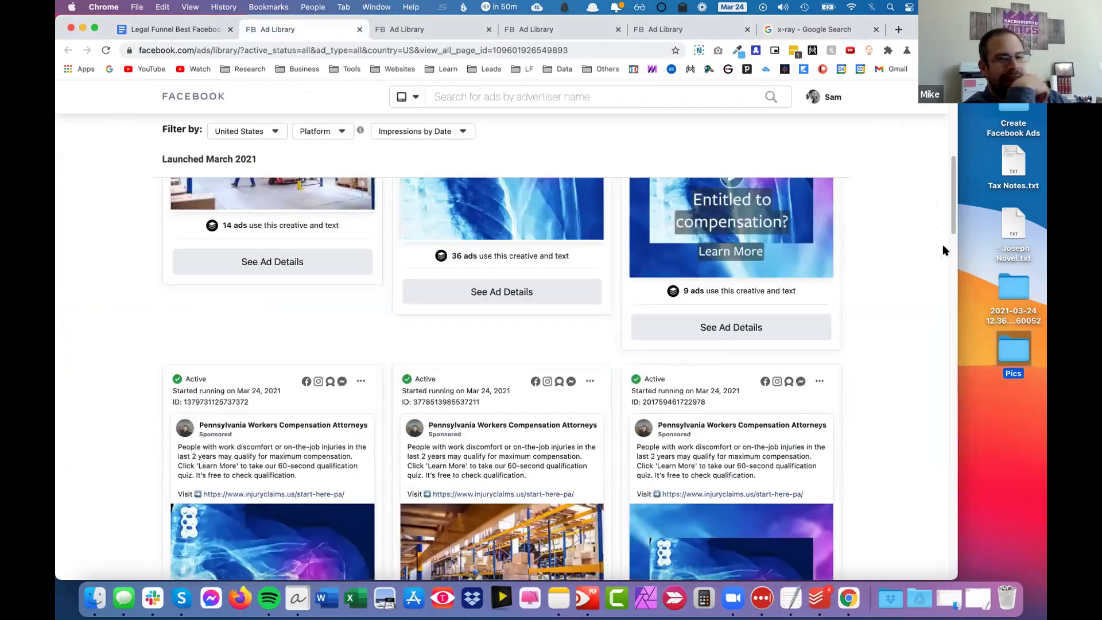
{"action": "scroll", "coordinate": [942, 243], "scroll_direction": "down", "scroll_amount": 5}
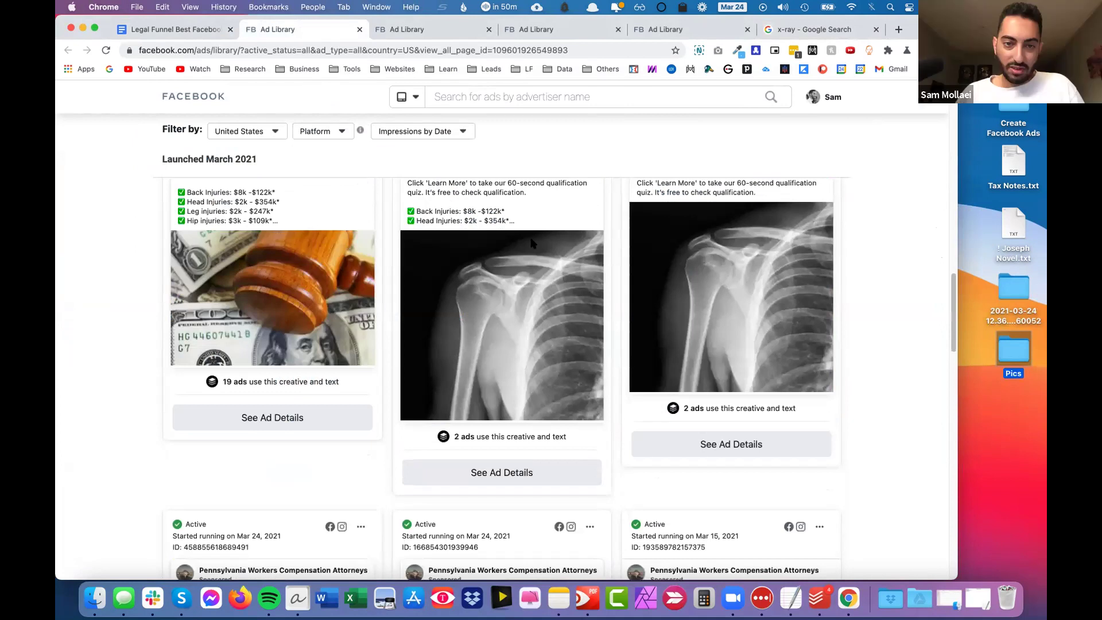
{"action": "key", "text": "super+shift+4"}
{"action": "left_click_drag", "start_coordinate": [400, 263], "coordinate": [601, 451]}
Run a reverse image search with the uploaded desktop file Screen Shot 2021-03-24 at 12.40.03 PM.
{"action": "left_click", "coordinate": [829, 29]}
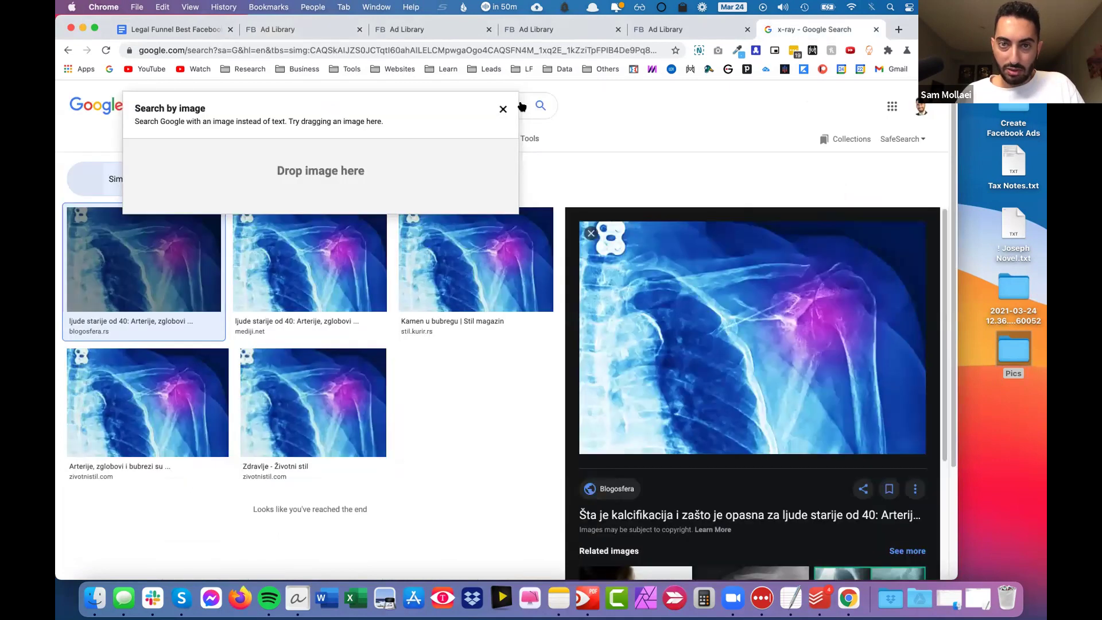
{"action": "left_click", "coordinate": [503, 109]}
{"action": "left_click", "coordinate": [489, 107]}
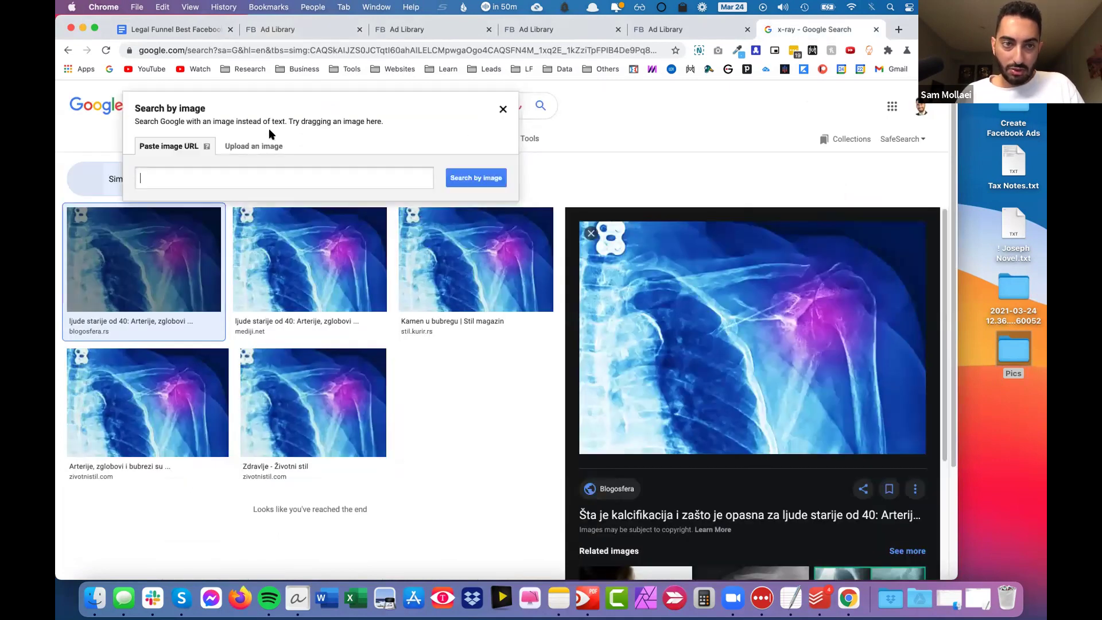
{"action": "left_click", "coordinate": [253, 146]}
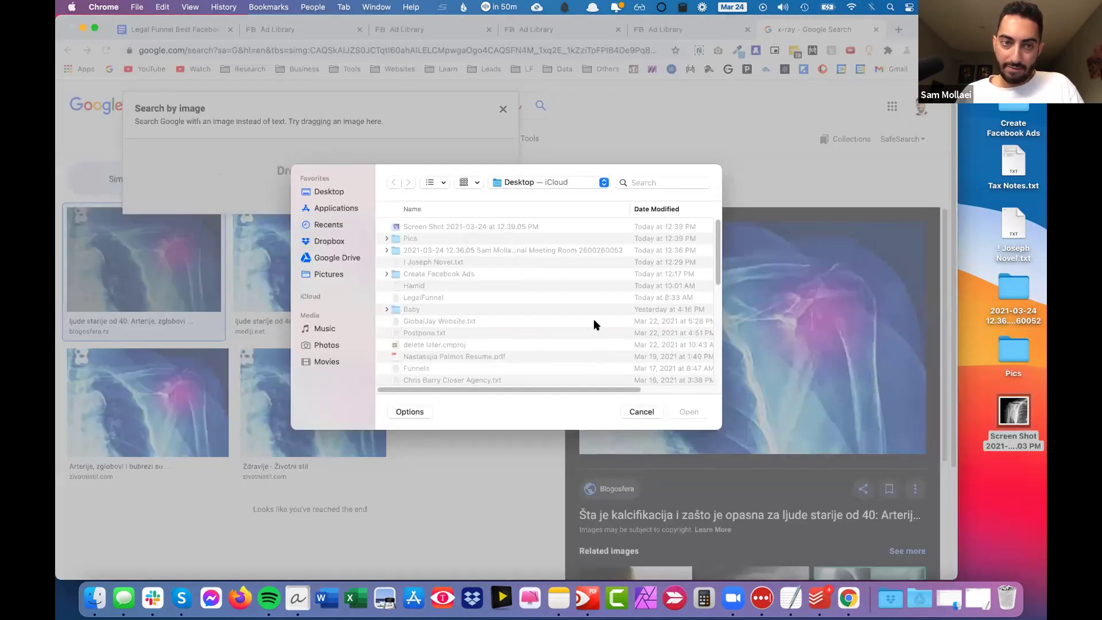
{"action": "left_click", "coordinate": [467, 238]}
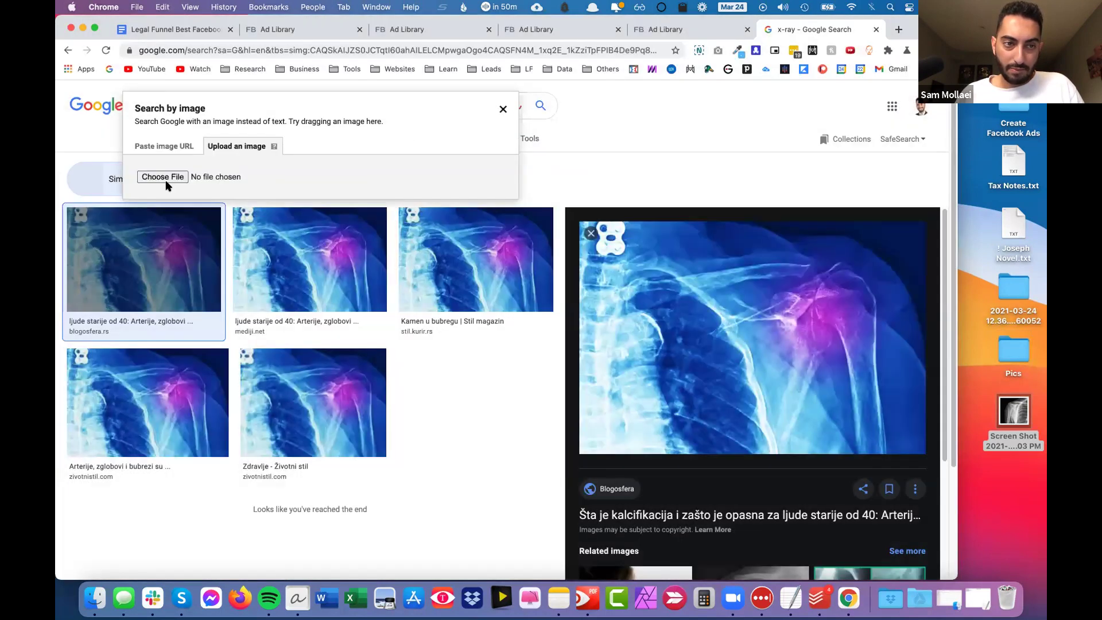
{"action": "left_click", "coordinate": [164, 177]}
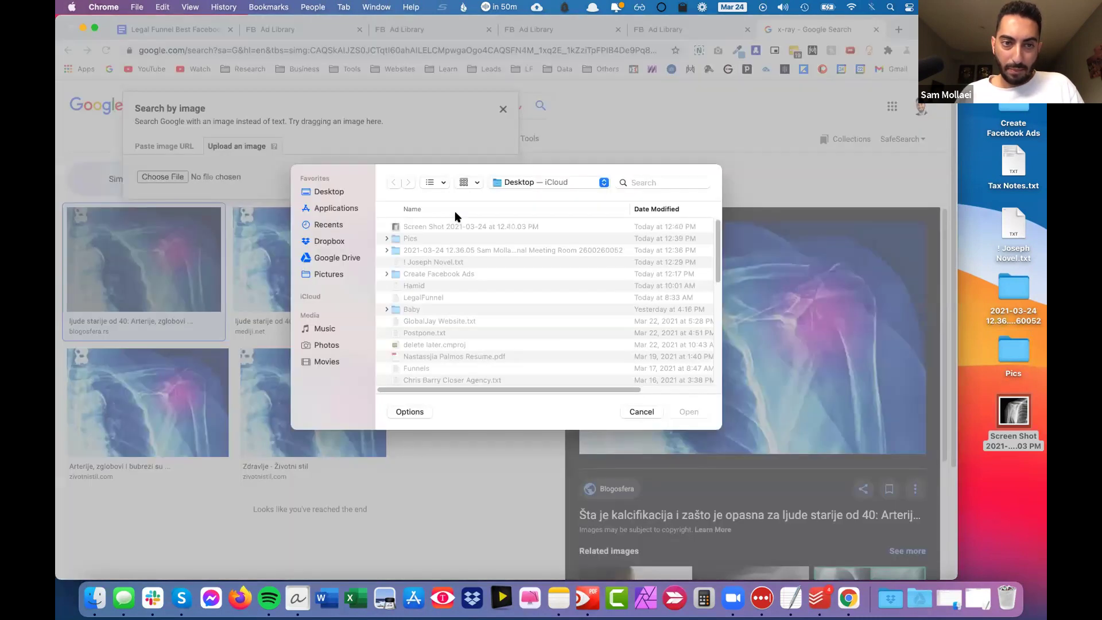
{"action": "left_click", "coordinate": [452, 229]}
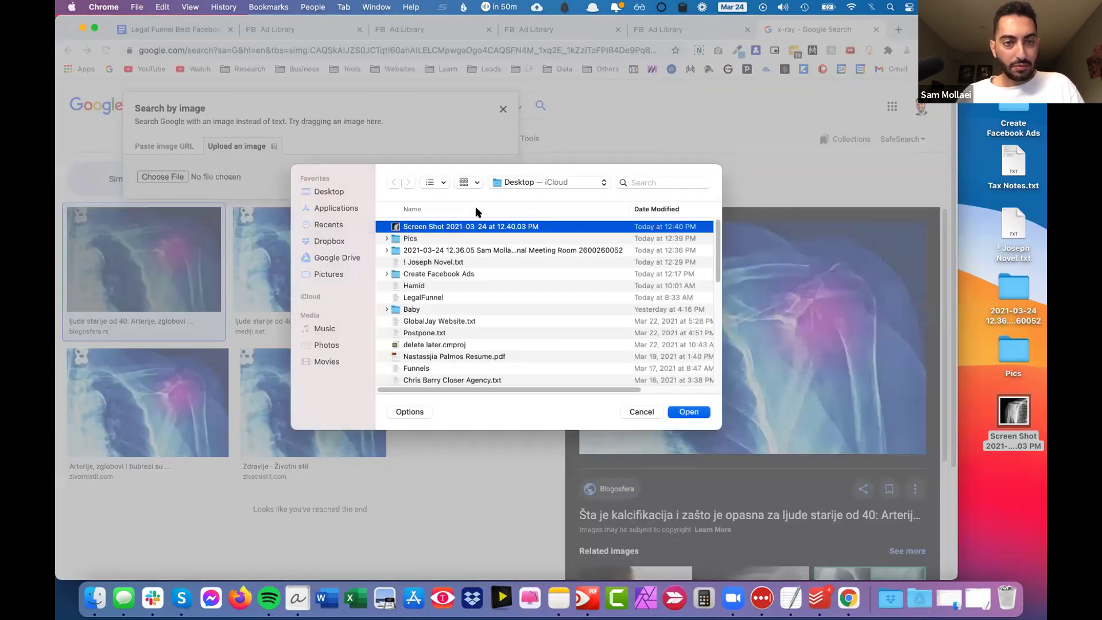
{"action": "double_click", "coordinate": [454, 229]}
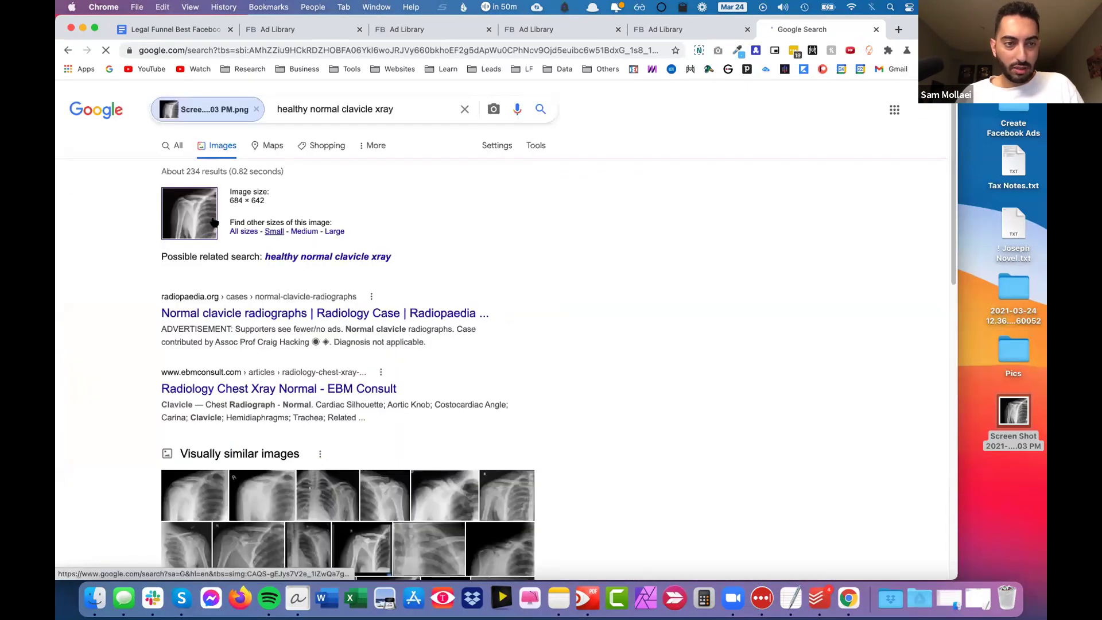
Show the images matching the black-and-white X-ray and save the full-size eslaw.com version to the desktop.
{"action": "left_click", "coordinate": [214, 223]}
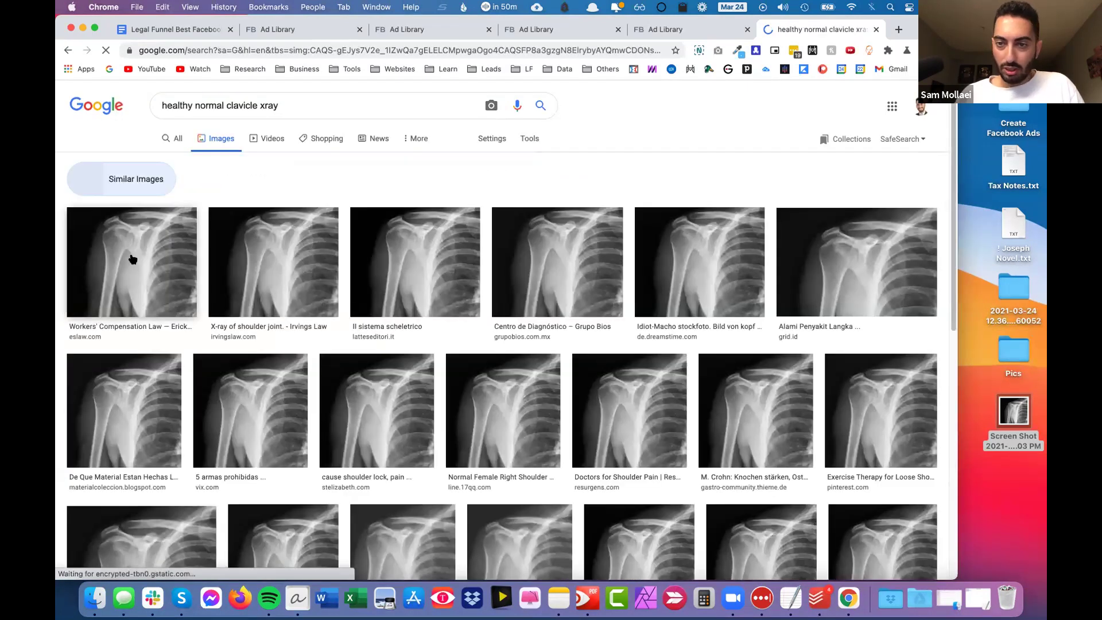
{"action": "left_click", "coordinate": [132, 260]}
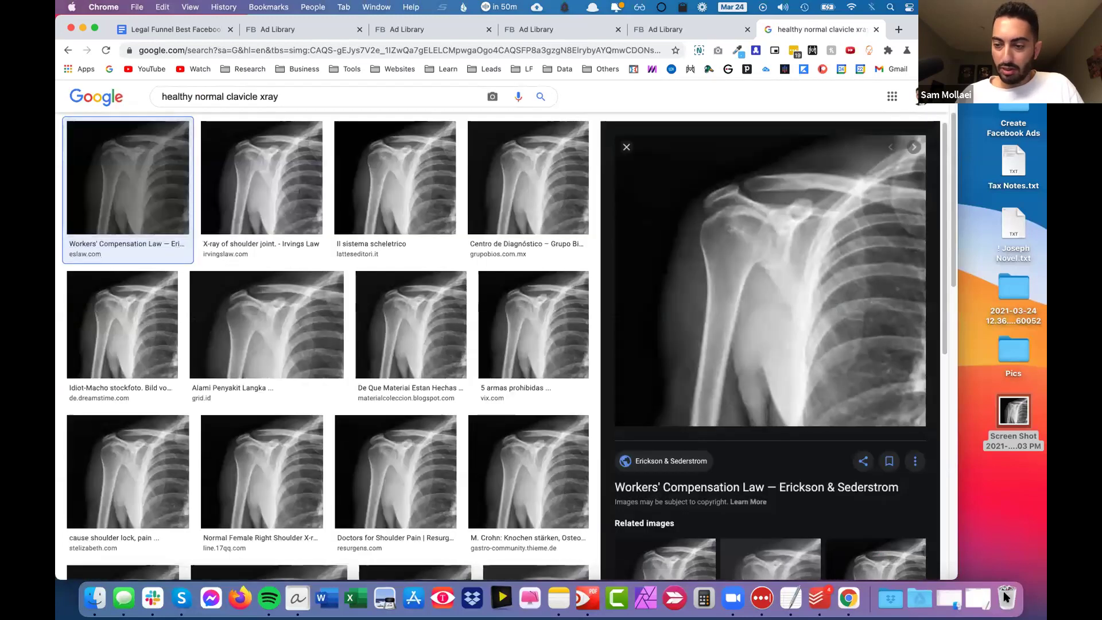
{"action": "mouse_move", "coordinate": [1012, 393]}
{"action": "left_mouse_down"}
{"action": "mouse_move", "coordinate": [1029, 395]}
{"action": "mouse_move", "coordinate": [1013, 414]}
{"action": "left_mouse_up"}
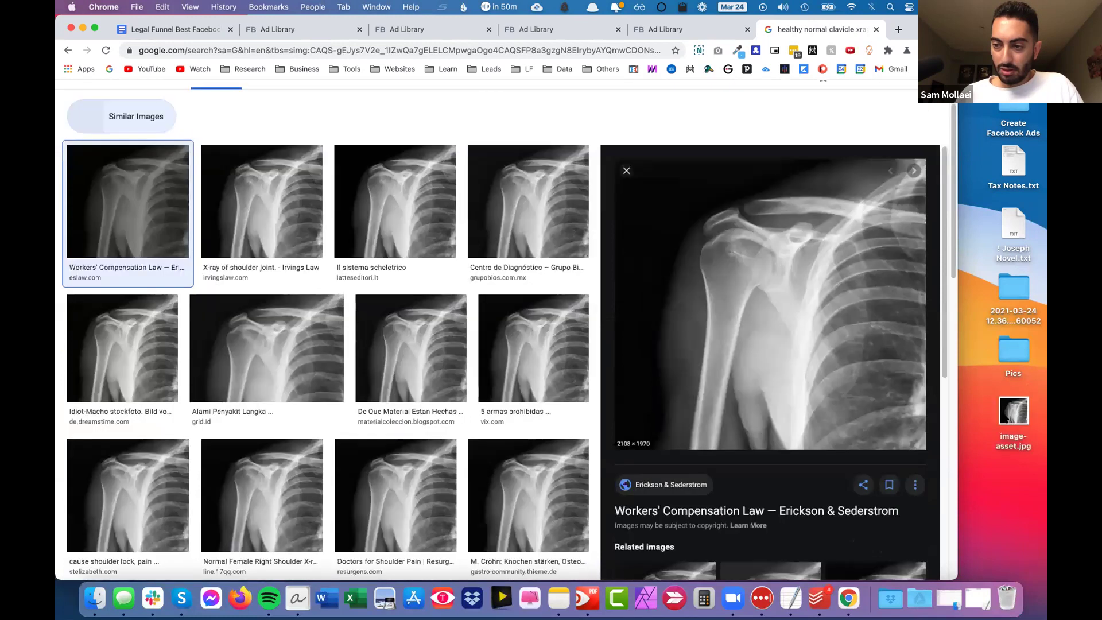
Review the remaining Pennsylvania Workers Compensation Attorneys ads and play the "Entitled to compensation?" video ad launched on Feb 5, 2021.
{"action": "left_click", "coordinate": [273, 30]}
{"action": "scroll", "coordinate": [581, 216], "scroll_direction": "down", "scroll_amount": 6}
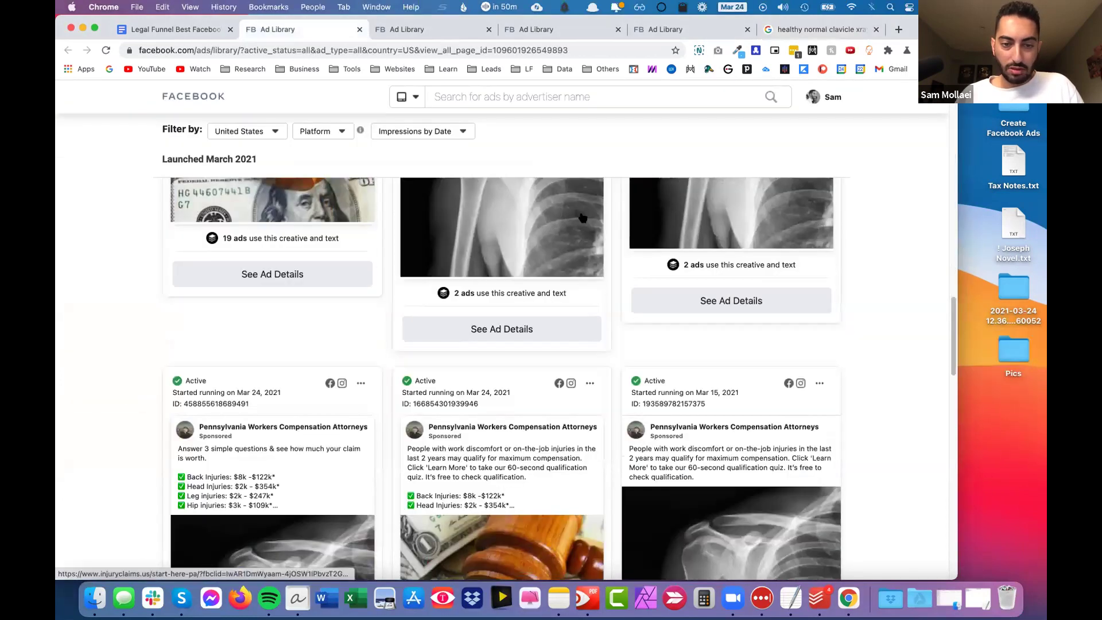
{"action": "scroll", "coordinate": [514, 256], "scroll_direction": "down", "scroll_amount": 3}
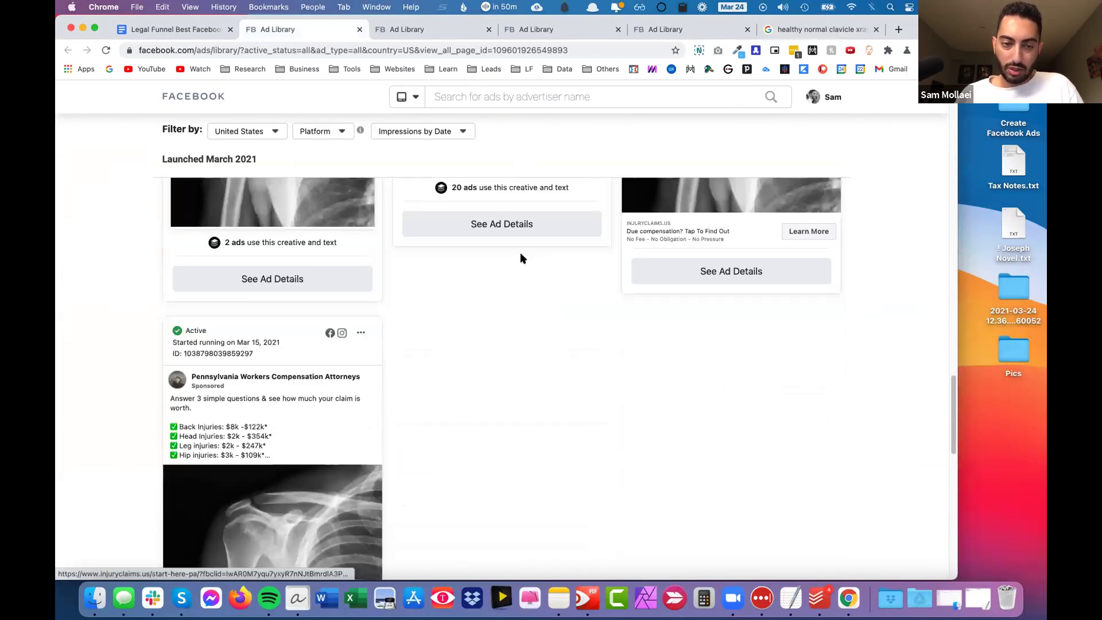
{"action": "scroll", "coordinate": [521, 260], "scroll_direction": "down", "scroll_amount": 5}
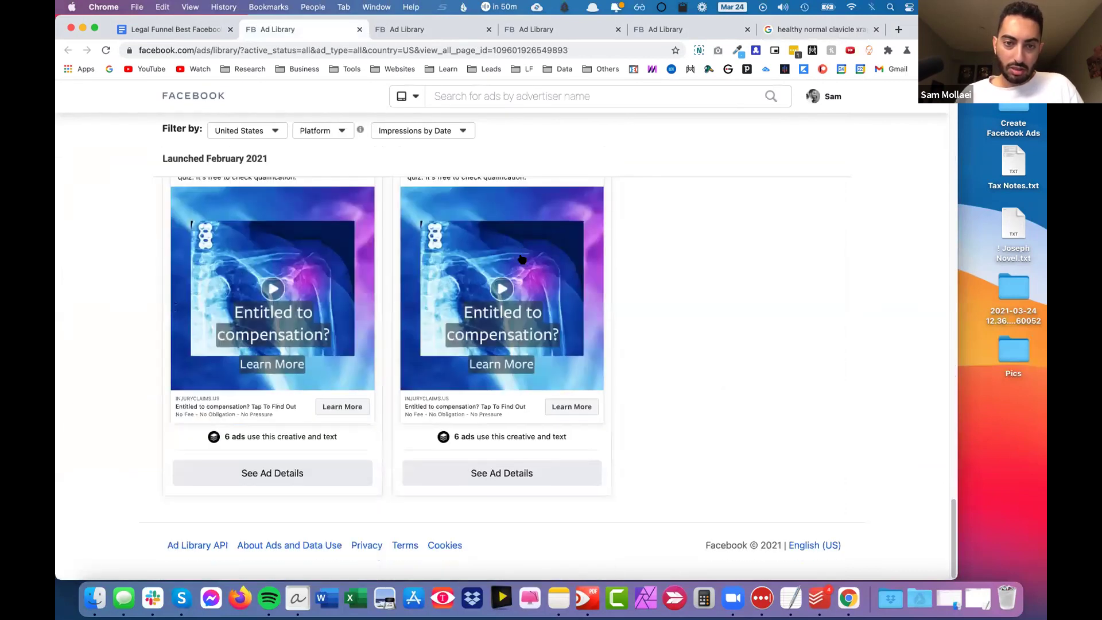
{"action": "left_click", "coordinate": [490, 298]}
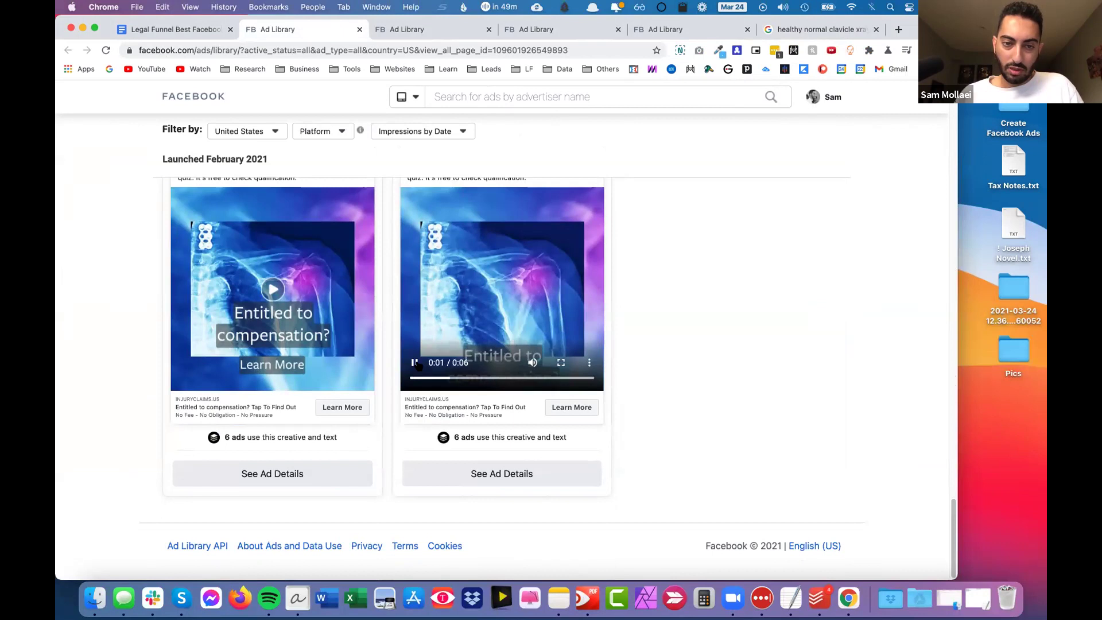
{"action": "scroll", "coordinate": [666, 275], "scroll_direction": "up", "scroll_amount": 3}
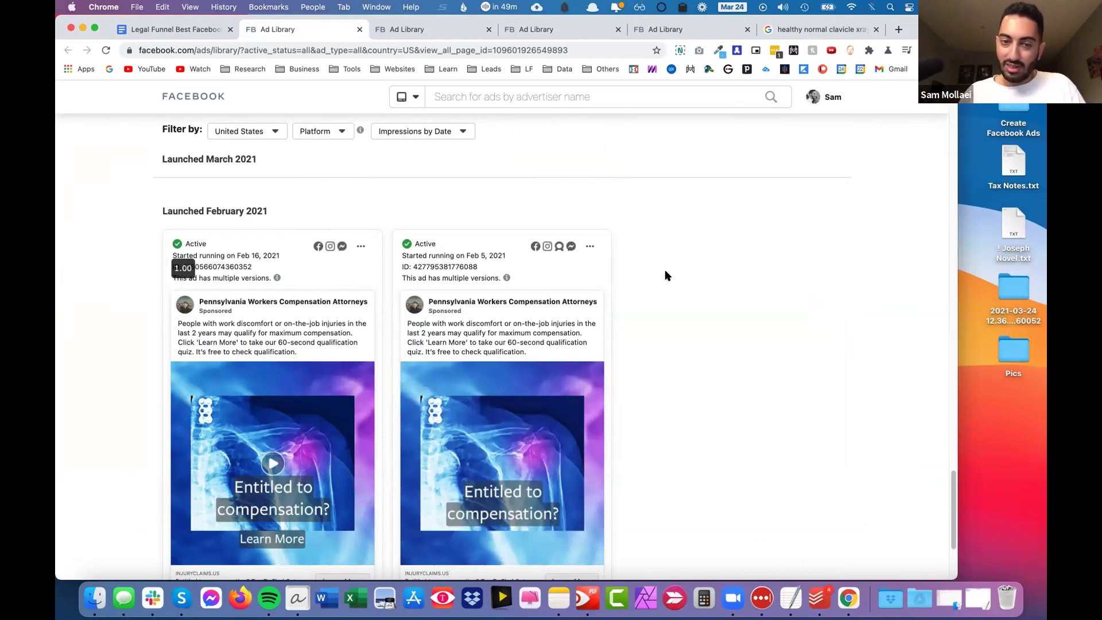
{"action": "scroll", "coordinate": [664, 276], "scroll_direction": "down", "scroll_amount": 3}
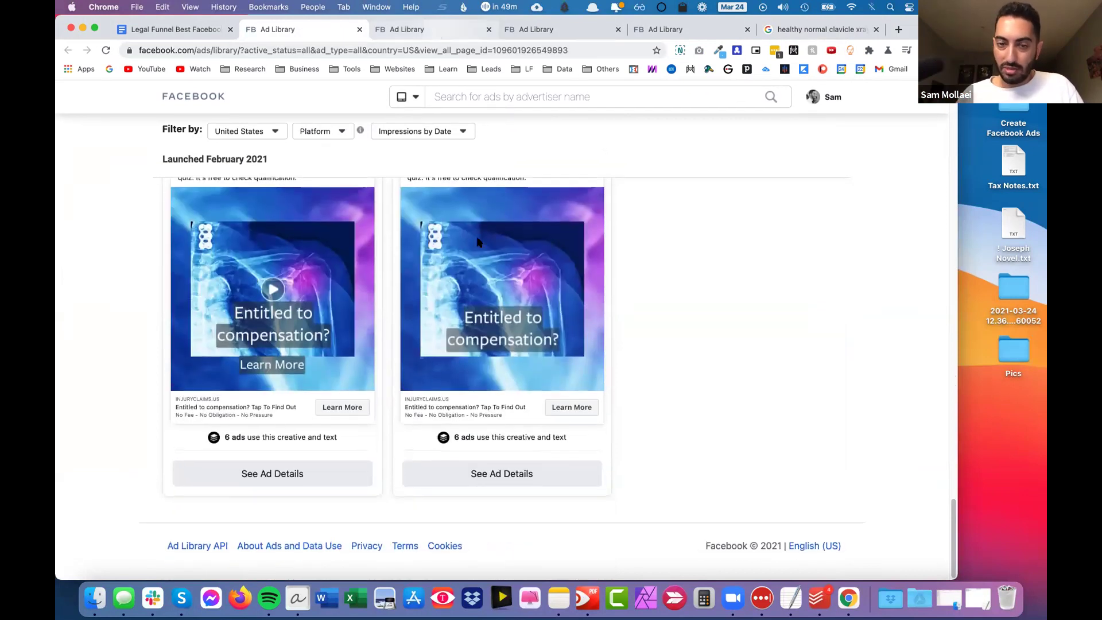
Review the Visionary Law Group LLP ads in the Ad Library, from February 2021 back through December 2020.
{"action": "key", "text": "ctrl+Tab"}
{"action": "scroll", "coordinate": [804, 298], "scroll_direction": "down", "scroll_amount": 6}
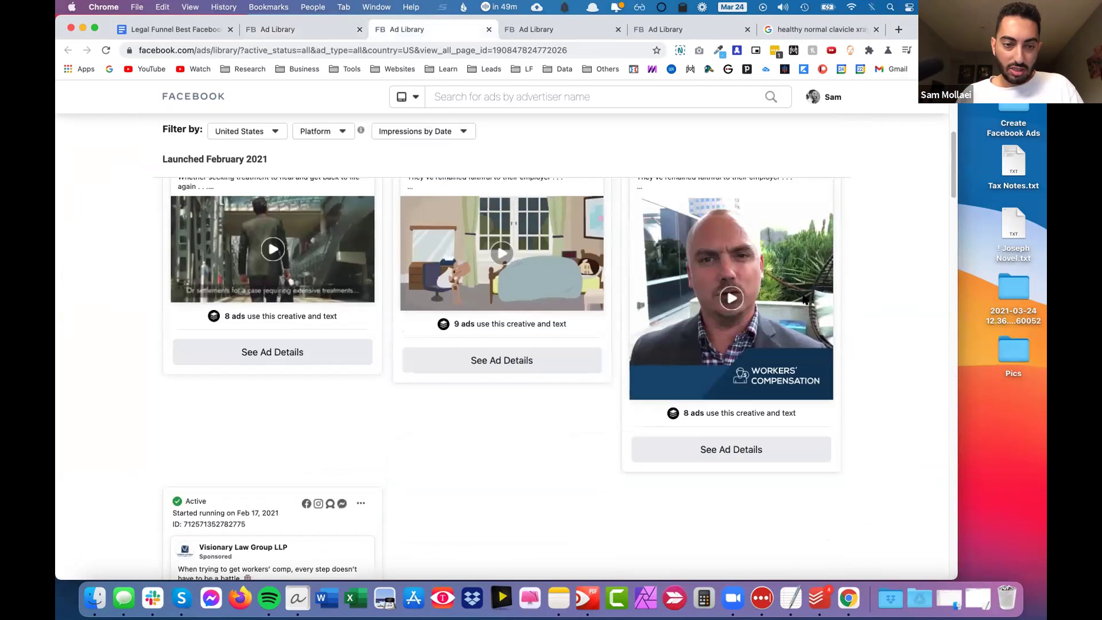
{"action": "scroll", "coordinate": [804, 298], "scroll_direction": "down", "scroll_amount": 10}
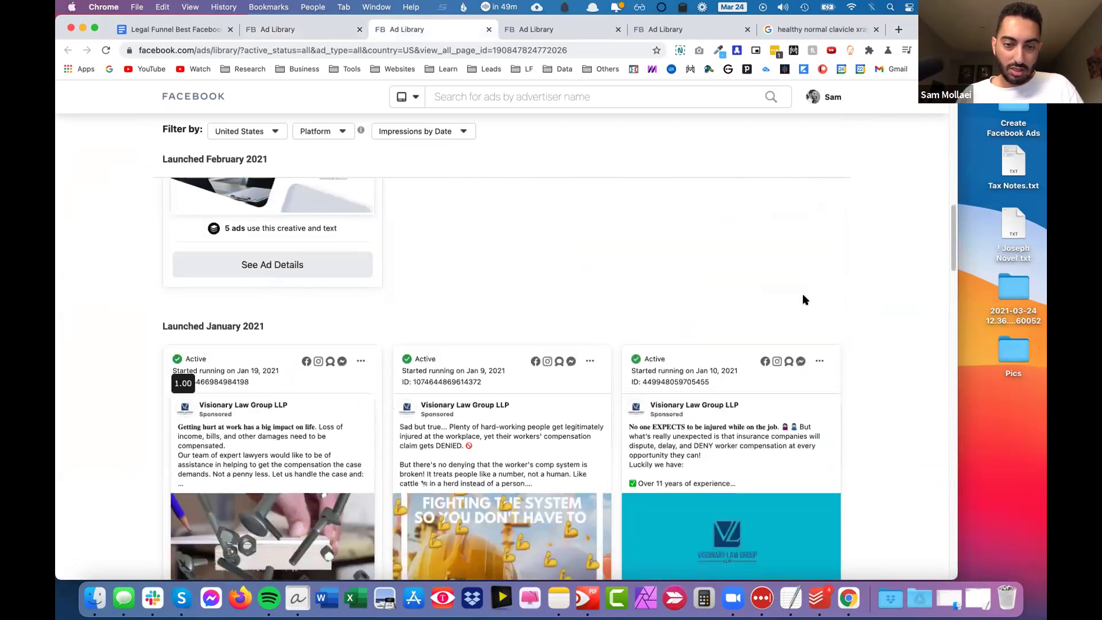
{"action": "scroll", "coordinate": [803, 297], "scroll_direction": "down", "scroll_amount": 5}
{"action": "scroll", "coordinate": [451, 287], "scroll_direction": "down", "scroll_amount": 2}
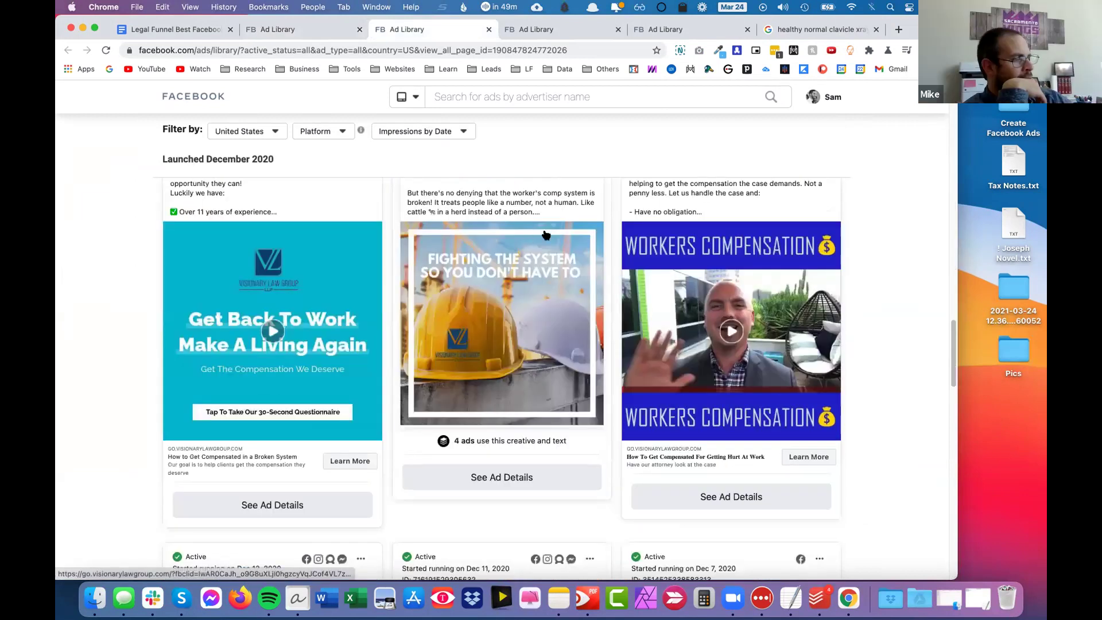
{"action": "scroll", "coordinate": [545, 235], "scroll_direction": "down", "scroll_amount": 3}
{"action": "scroll", "coordinate": [546, 231], "scroll_direction": "down", "scroll_amount": 8}
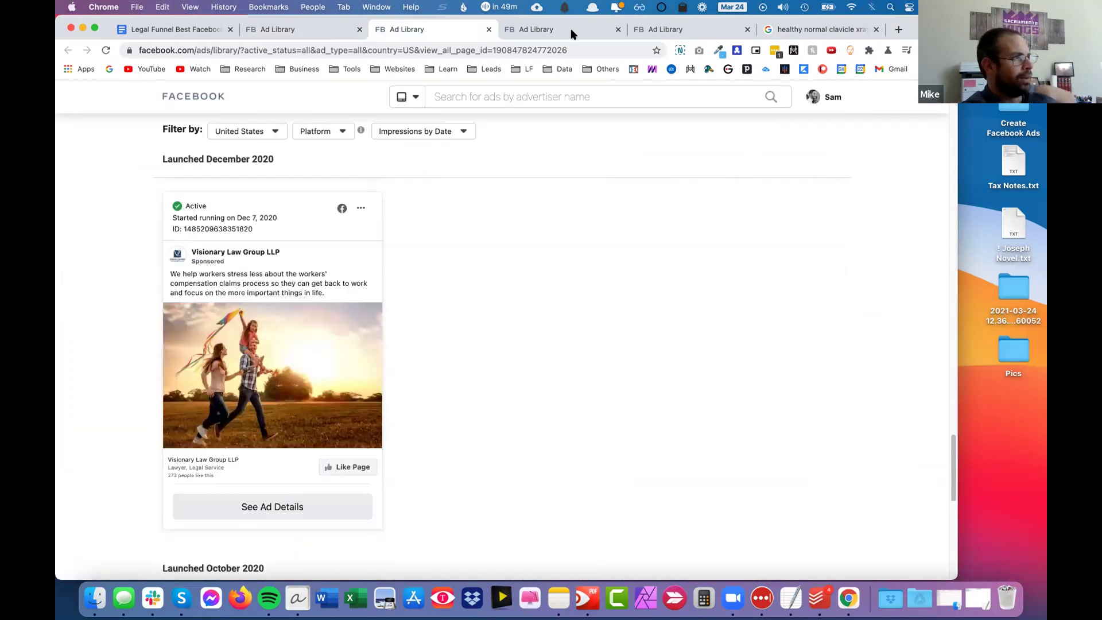
Review the Diefer Law Group ad launched on Mar 14, 2021 and the Workers Compensation Law ads from March and January 2021.
{"action": "left_click", "coordinate": [571, 32]}
{"action": "scroll", "coordinate": [591, 278], "scroll_direction": "down", "scroll_amount": 5}
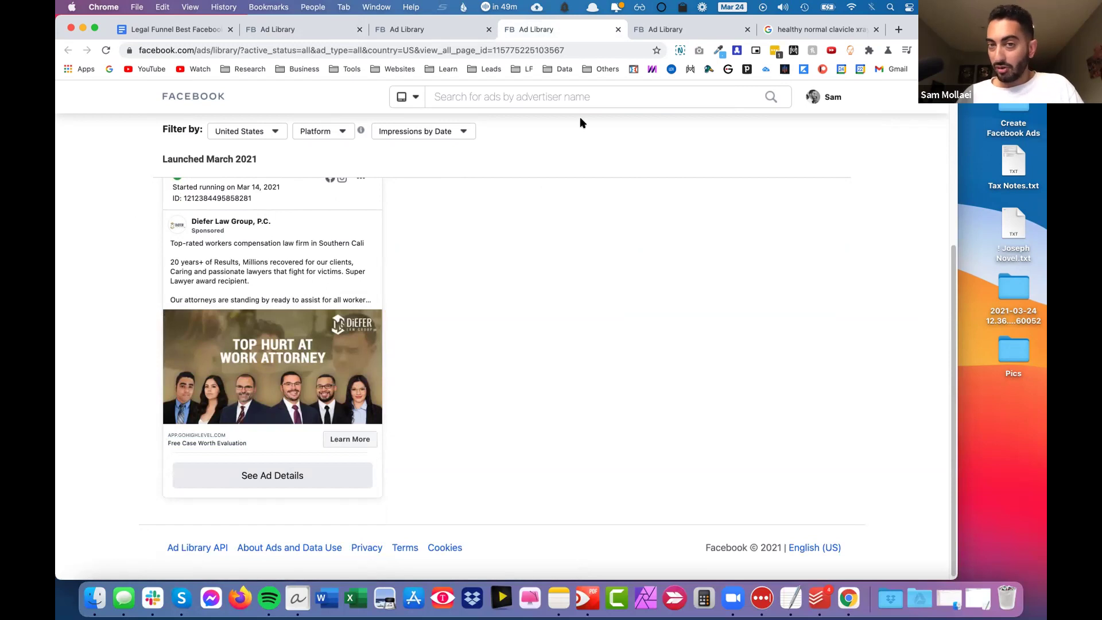
{"action": "left_click", "coordinate": [649, 29]}
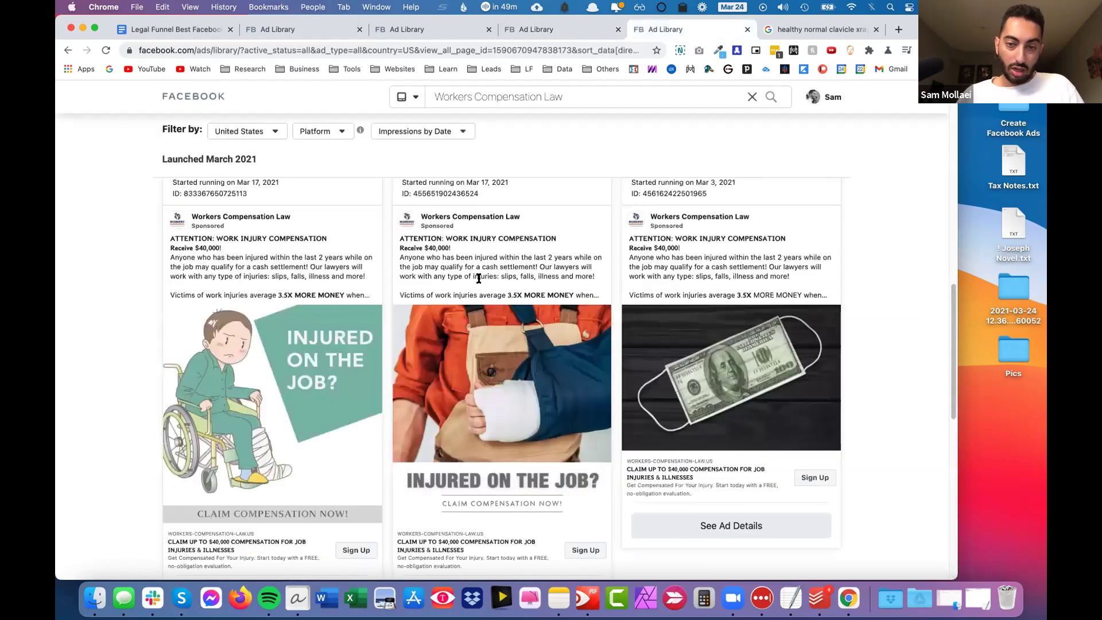
{"action": "scroll", "coordinate": [302, 182], "scroll_direction": "down", "scroll_amount": 2}
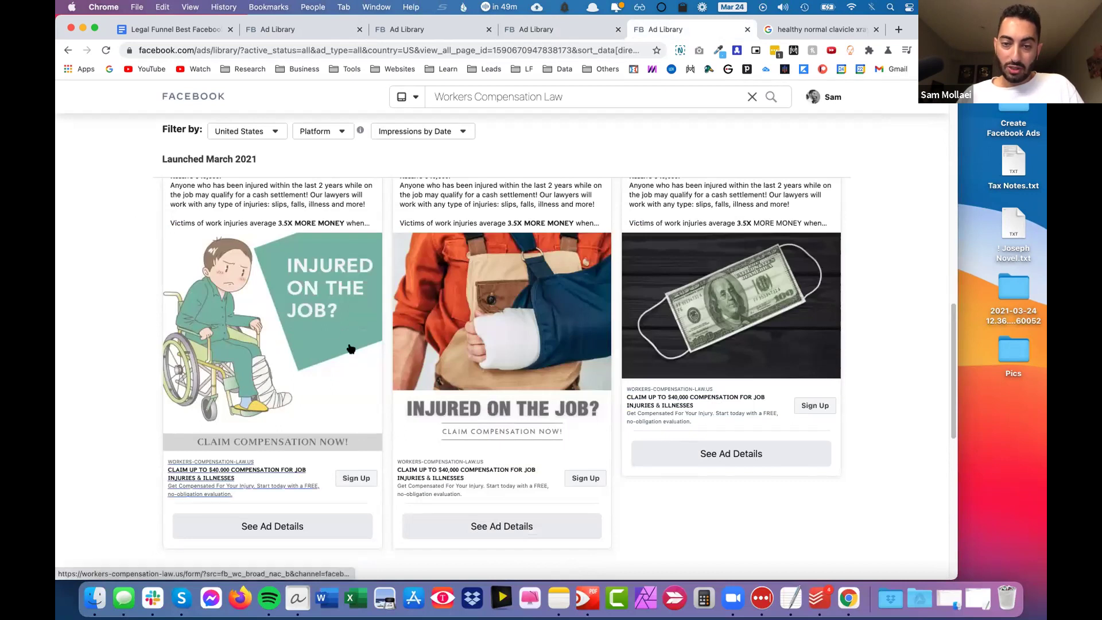
{"action": "scroll", "coordinate": [336, 338], "scroll_direction": "down", "scroll_amount": 10}
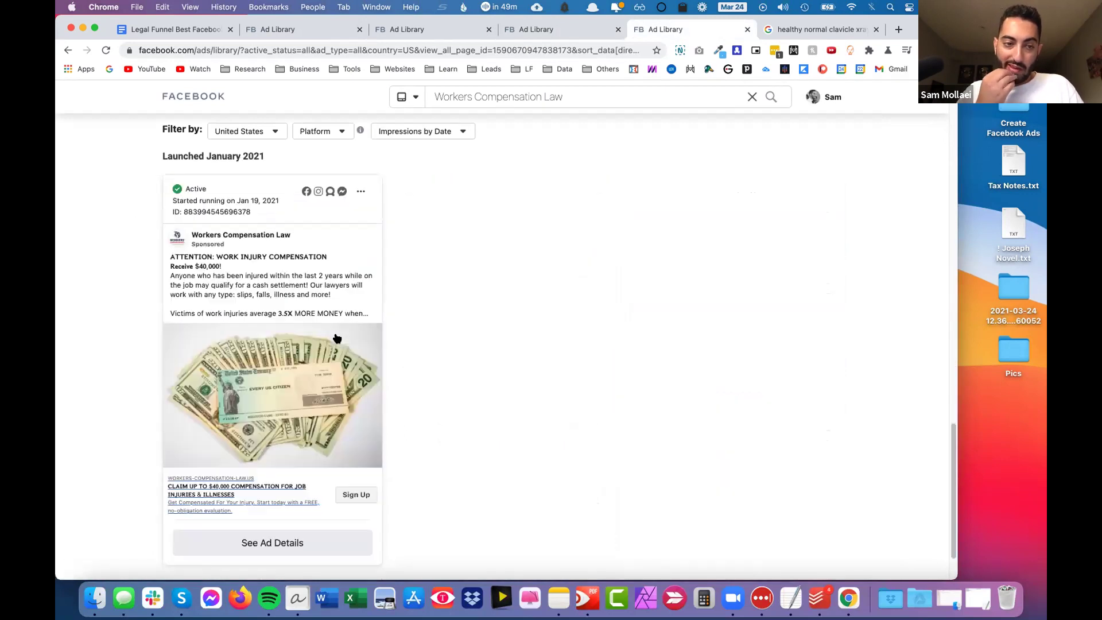
Capture a screenshot of the "Injured on the job?" wheelchair cartoon image in the Workers Compensation Law ads.
{"action": "scroll", "coordinate": [337, 338], "scroll_direction": "up", "scroll_amount": 5}
{"action": "scroll", "coordinate": [337, 338], "scroll_direction": "up", "scroll_amount": 4}
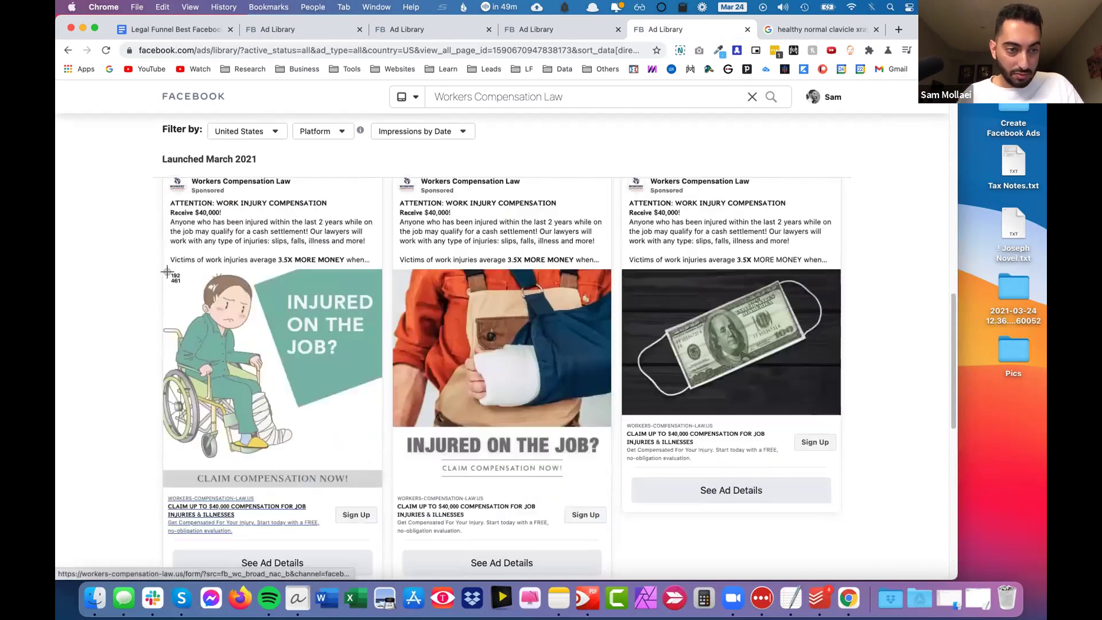
{"action": "key", "text": "super+shift+4"}
{"action": "left_click_drag", "start_coordinate": [371, 430], "coordinate": [376, 466]}
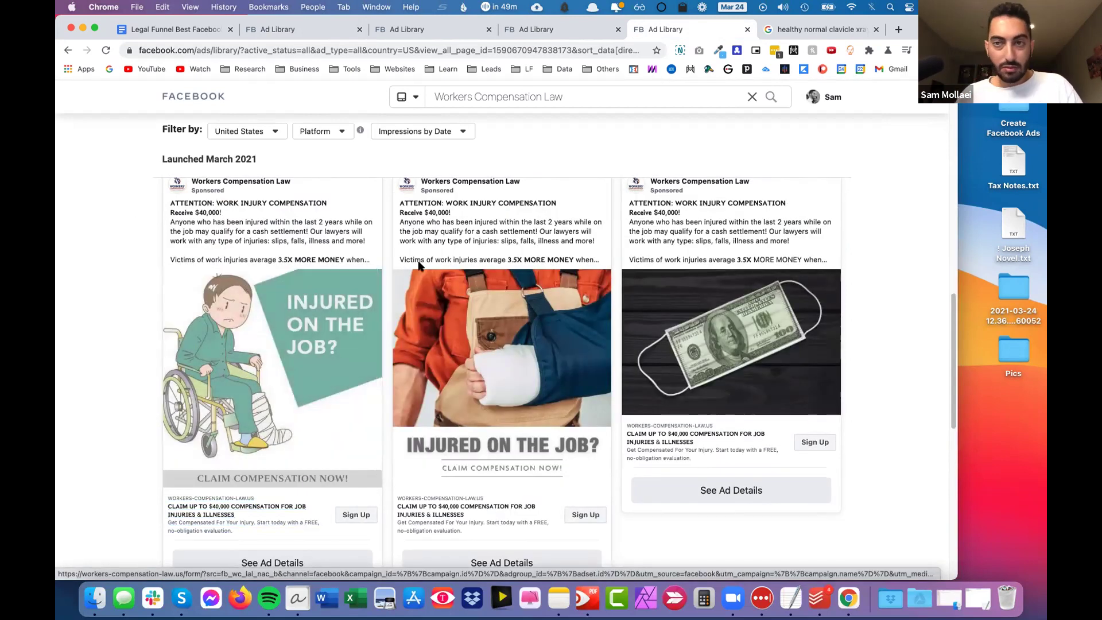
Run a reverse image search with the wheelchair cartoon screenshot uploaded from the desktop.
{"action": "key", "text": "ctrl+Tab"}
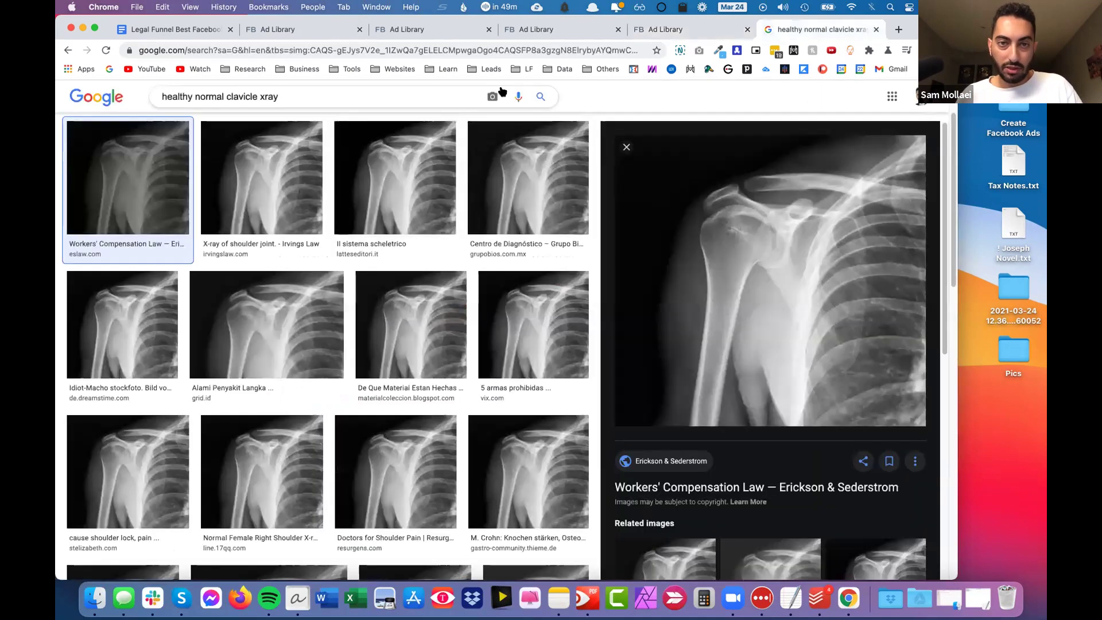
{"action": "left_click", "coordinate": [516, 96]}
{"action": "left_click", "coordinate": [500, 132]}
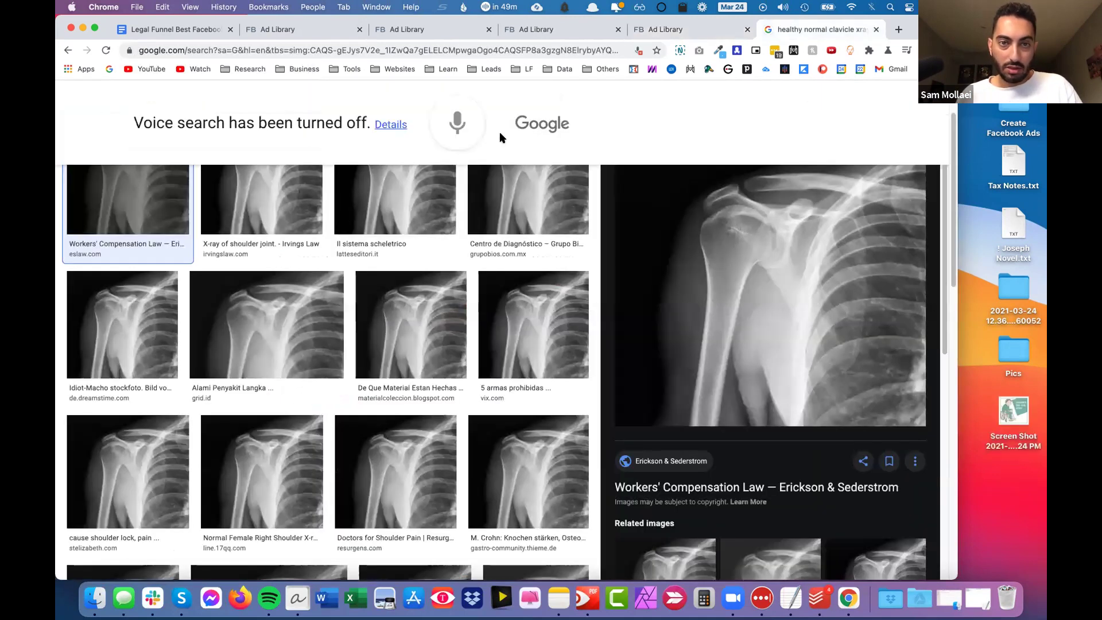
{"action": "scroll", "coordinate": [875, 127], "scroll_direction": "up", "scroll_amount": 2}
{"action": "left_click", "coordinate": [491, 108]}
{"action": "left_click", "coordinate": [241, 144]}
{"action": "left_click", "coordinate": [169, 177]}
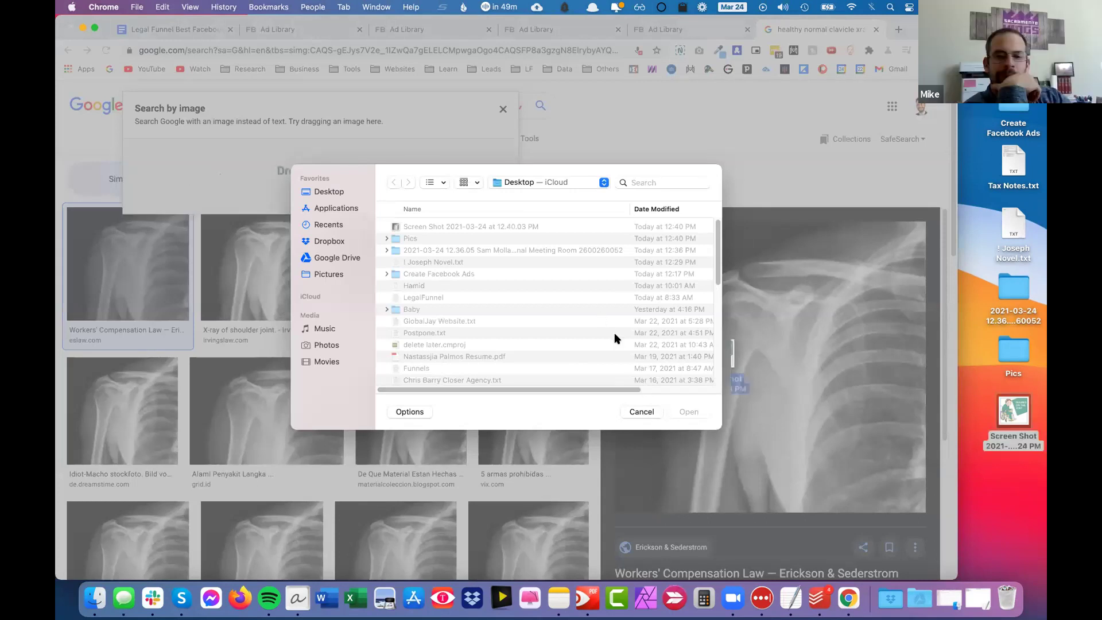
{"action": "left_click", "coordinate": [641, 412]}
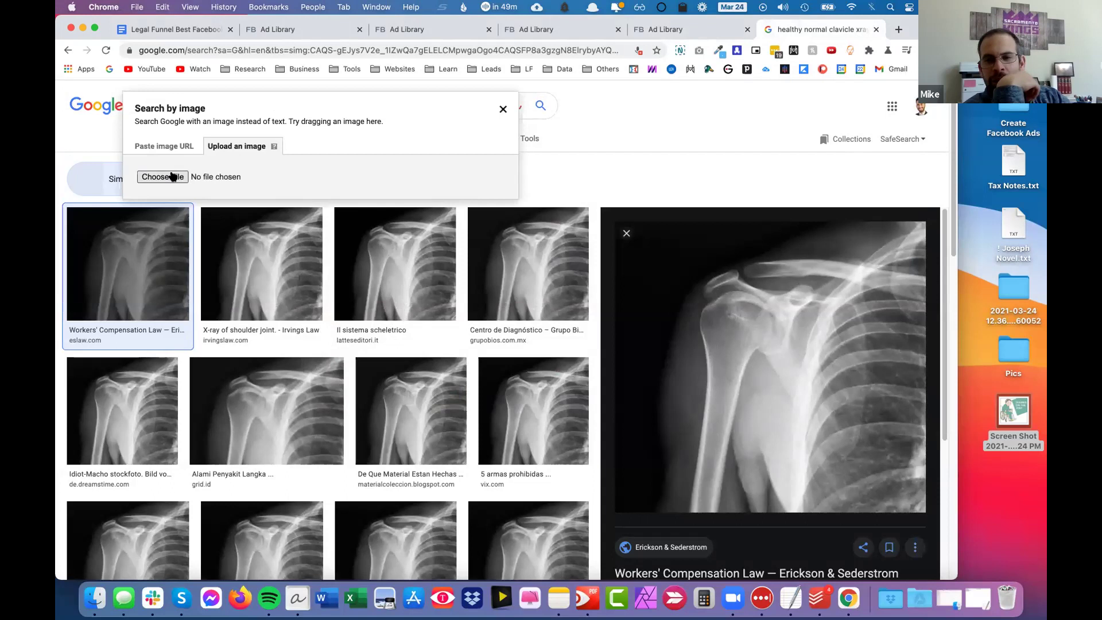
{"action": "left_click_drag", "start_coordinate": [1026, 426], "coordinate": [677, 406]}
{"action": "left_click", "coordinate": [683, 412]}
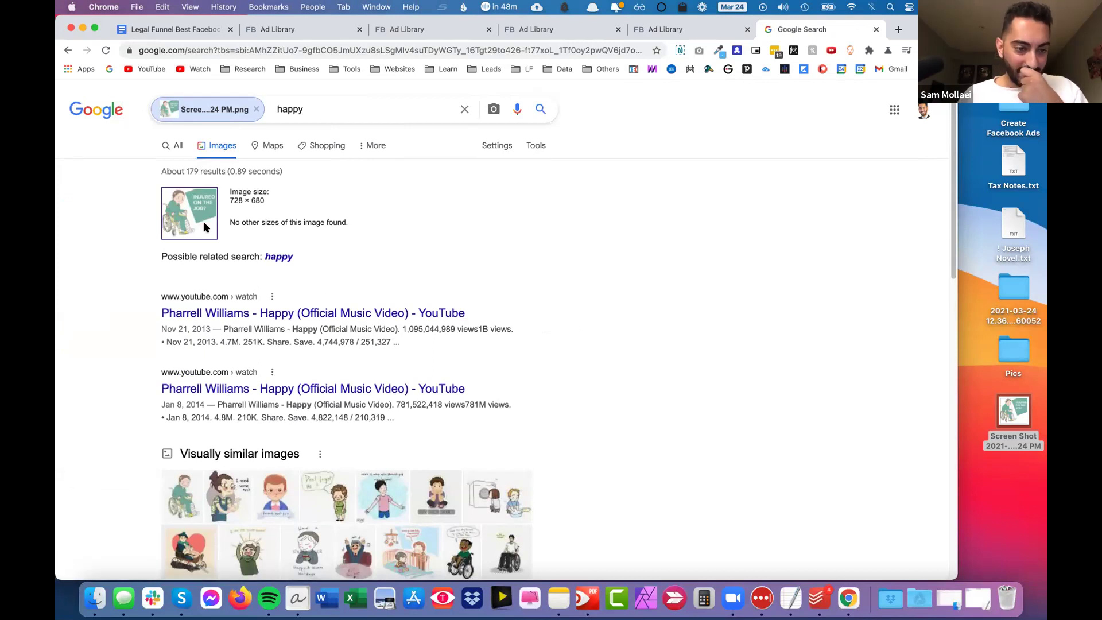
Open the visually similar wheelchair illustration from wdrfree.com, compare it with the ad, and save it to the desktop.
{"action": "left_click", "coordinate": [190, 494]}
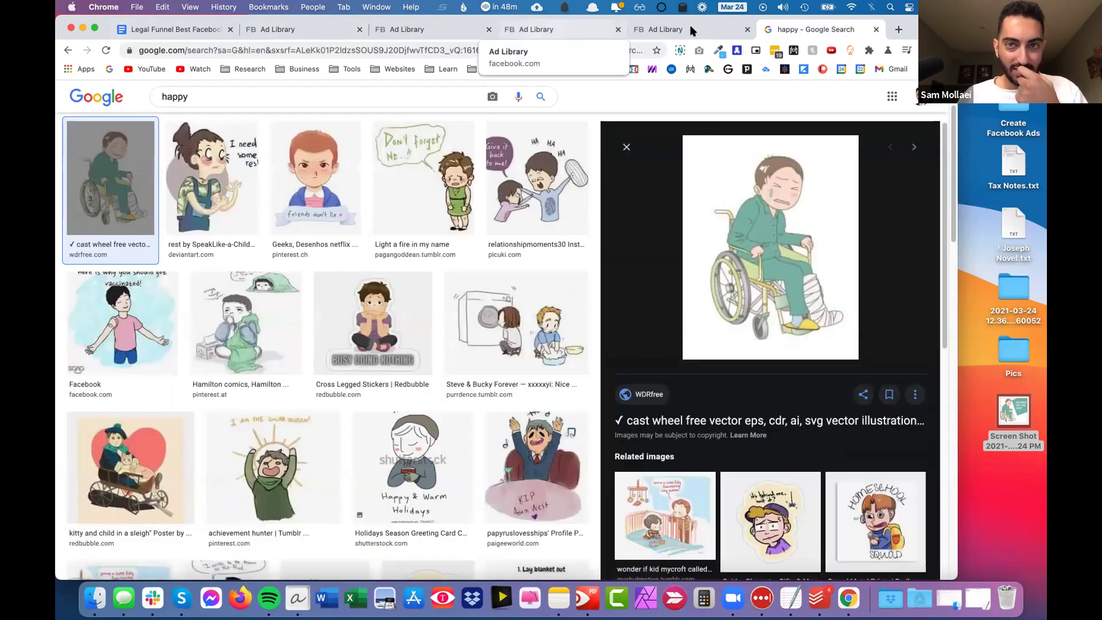
{"action": "left_click", "coordinate": [691, 35]}
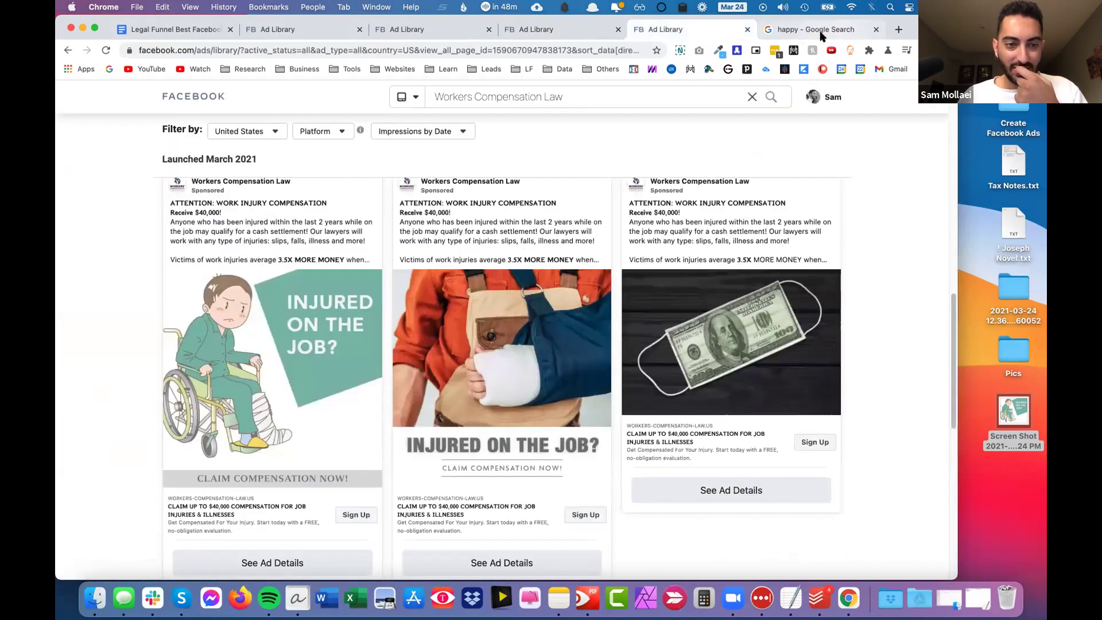
{"action": "left_click", "coordinate": [822, 36]}
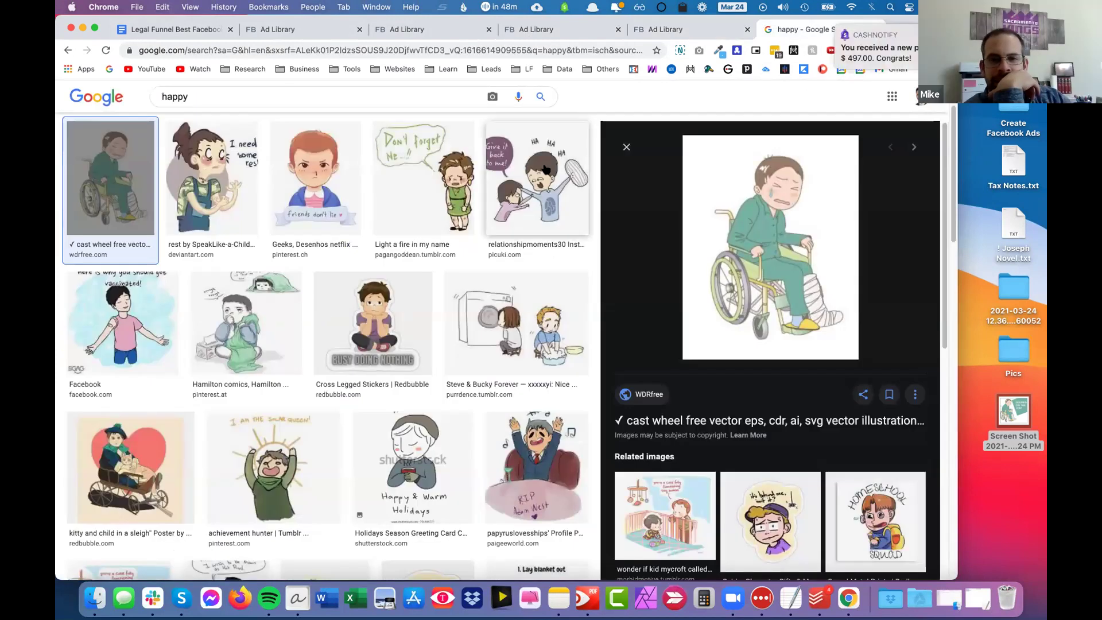
{"action": "left_click_drag", "start_coordinate": [776, 239], "coordinate": [1037, 401]}
{"action": "left_click_drag", "start_coordinate": [1013, 443], "coordinate": [988, 433]}
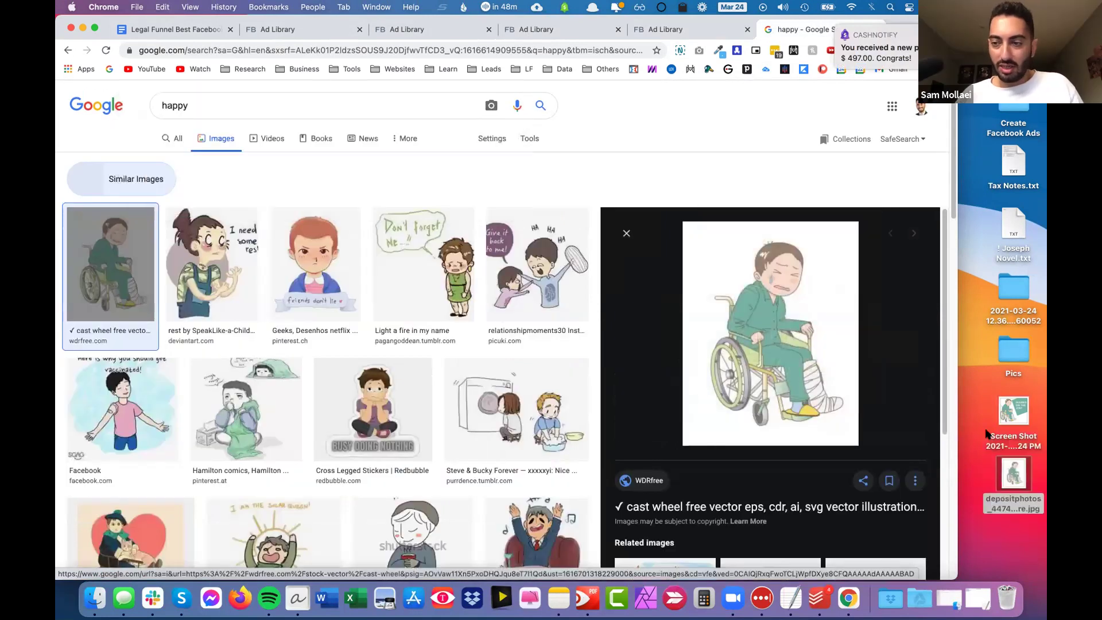
Delete the wheelchair ad screenshot and the saved depositphotos image from the desktop.
{"action": "left_click_drag", "start_coordinate": [988, 499], "coordinate": [1003, 411]}
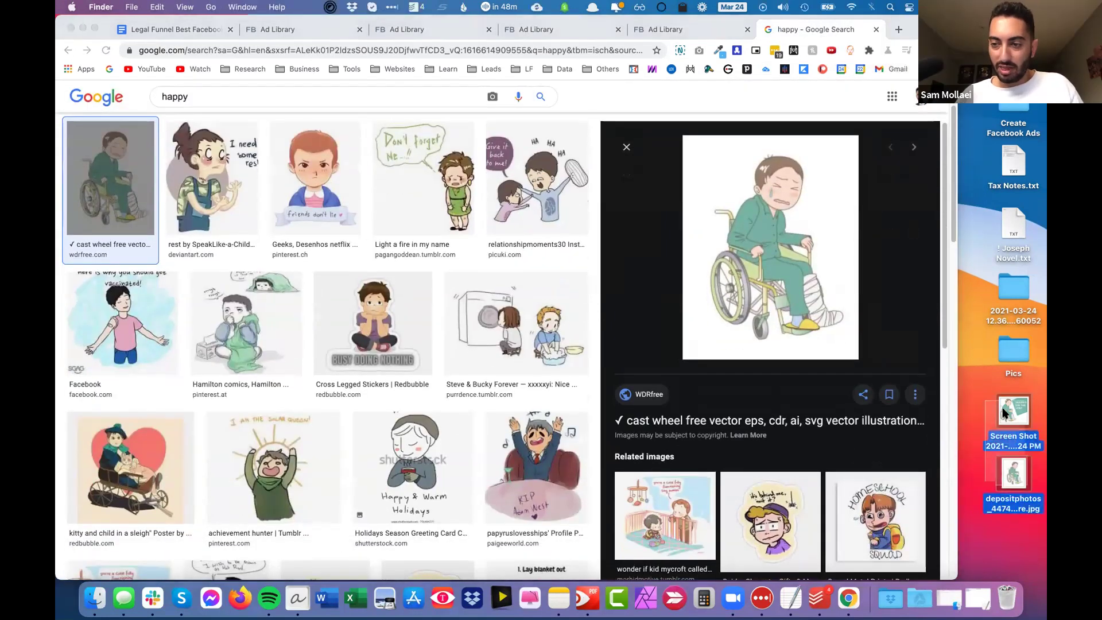
{"action": "key", "text": "super+BackSpace"}
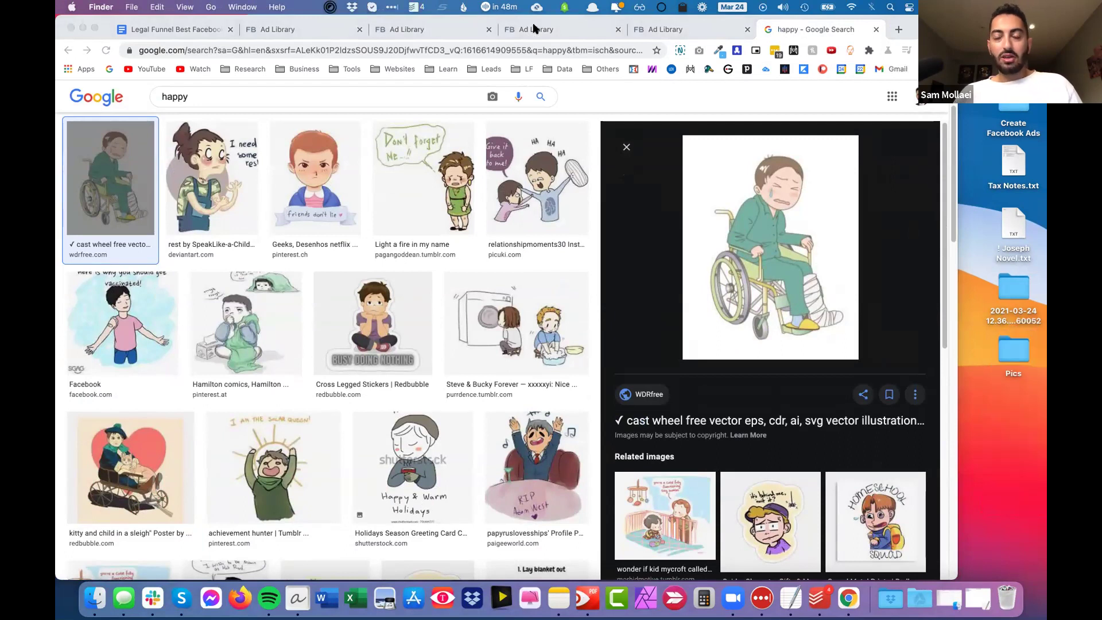
Expand the full text of the Diefer Law Group ad and highlight the whole copy for reading.
{"action": "left_click", "coordinate": [533, 29]}
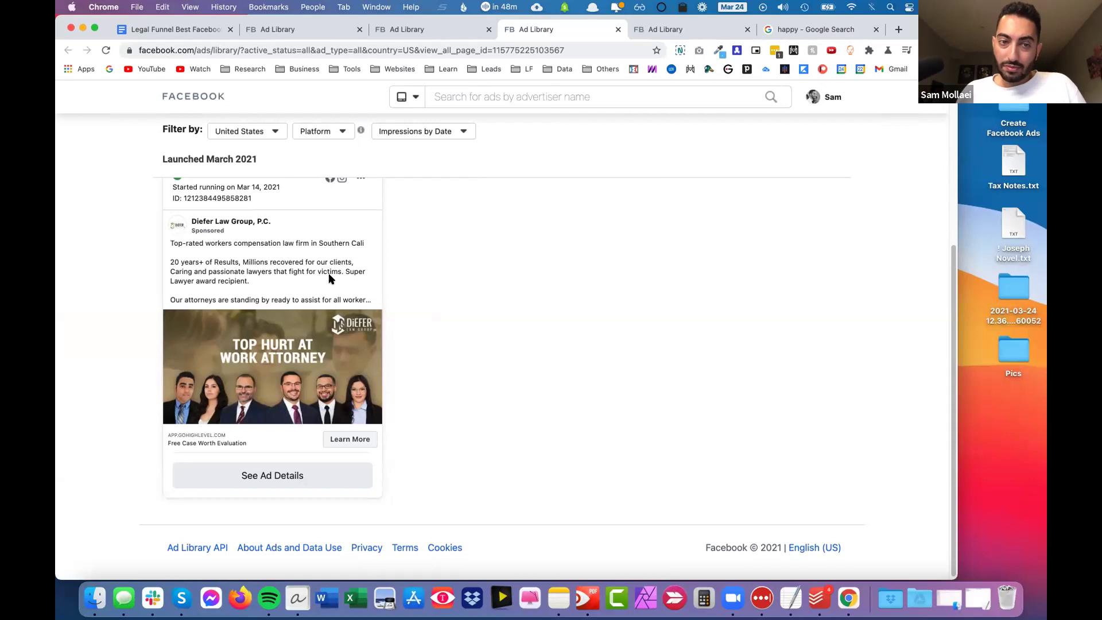
{"action": "left_click", "coordinate": [249, 279]}
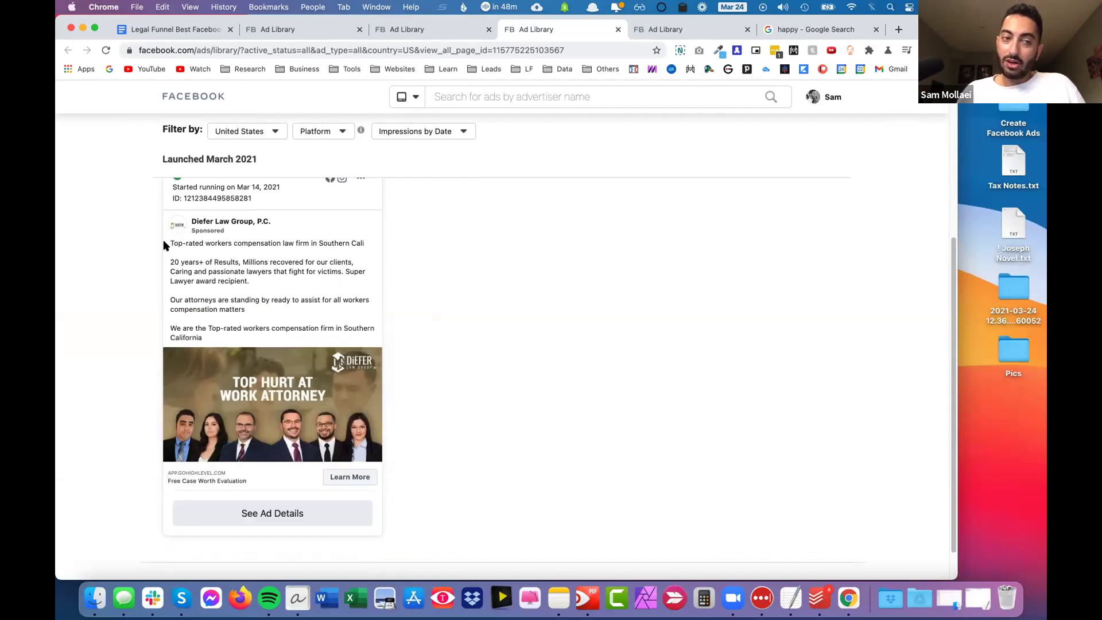
{"action": "left_click_drag", "start_coordinate": [171, 242], "coordinate": [227, 339]}
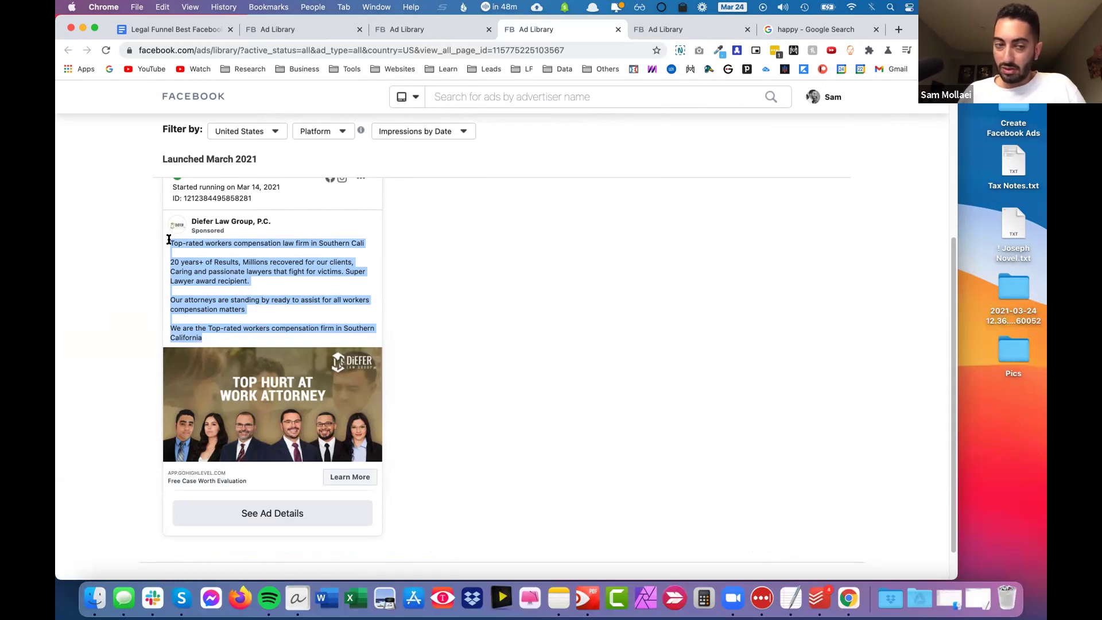
{"action": "left_click_drag", "start_coordinate": [169, 240], "coordinate": [223, 339]}
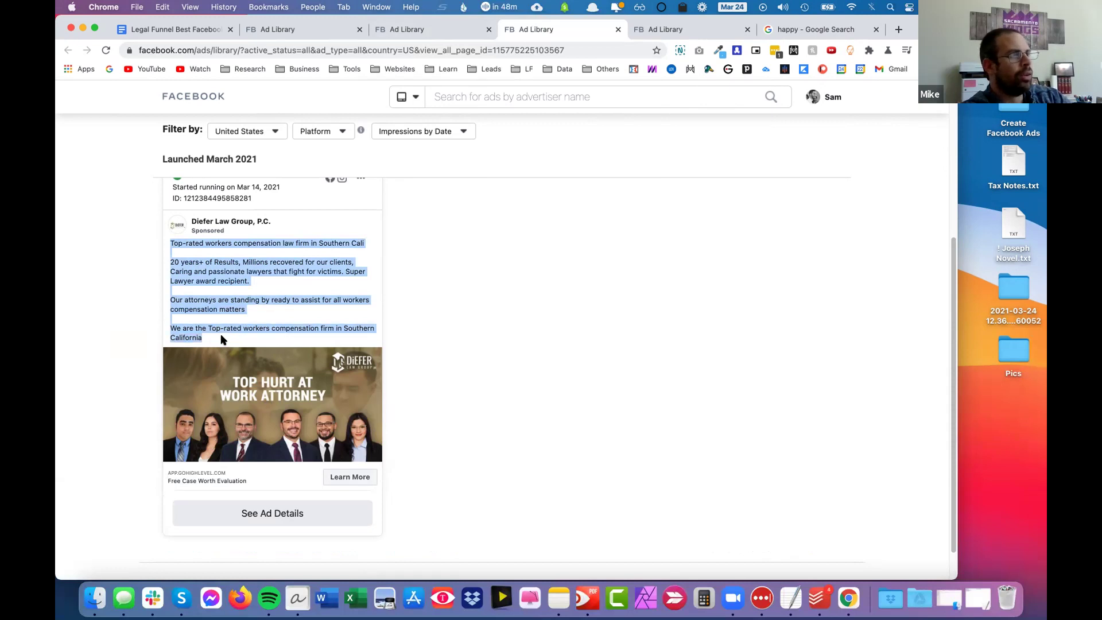
{"action": "left_click", "coordinate": [221, 338]}
{"action": "triple_click", "coordinate": [160, 226]}
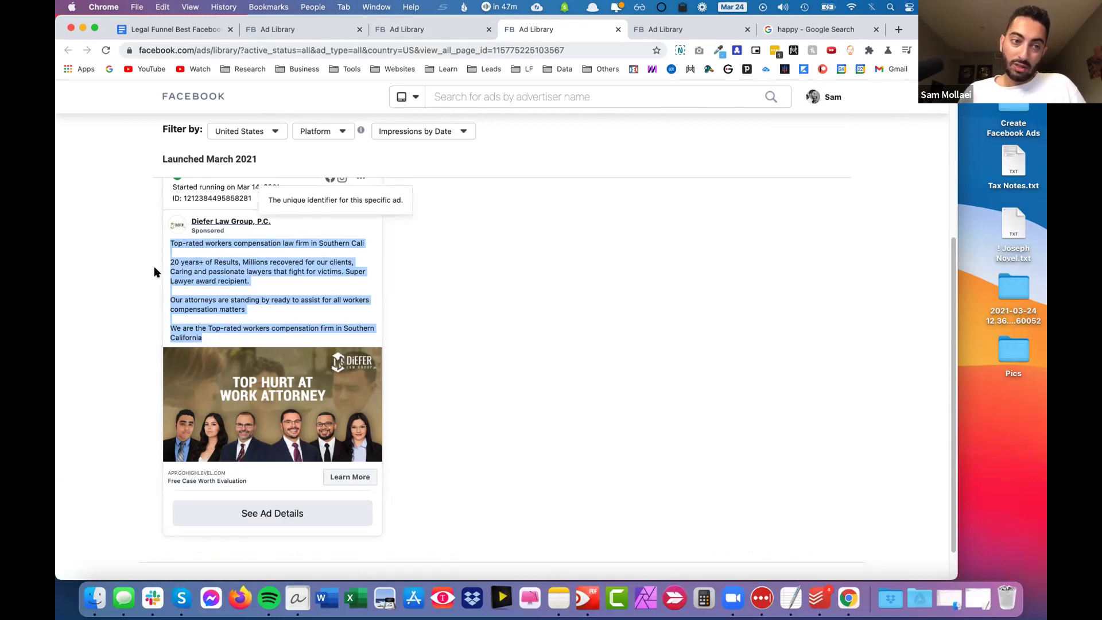
Highlight the opening line of the Diefer ad, followed by the paragraphs from "20 years+ of Results" to the end.
{"action": "left_click", "coordinate": [171, 242]}
{"action": "left_click_drag", "start_coordinate": [171, 241], "coordinate": [300, 256]}
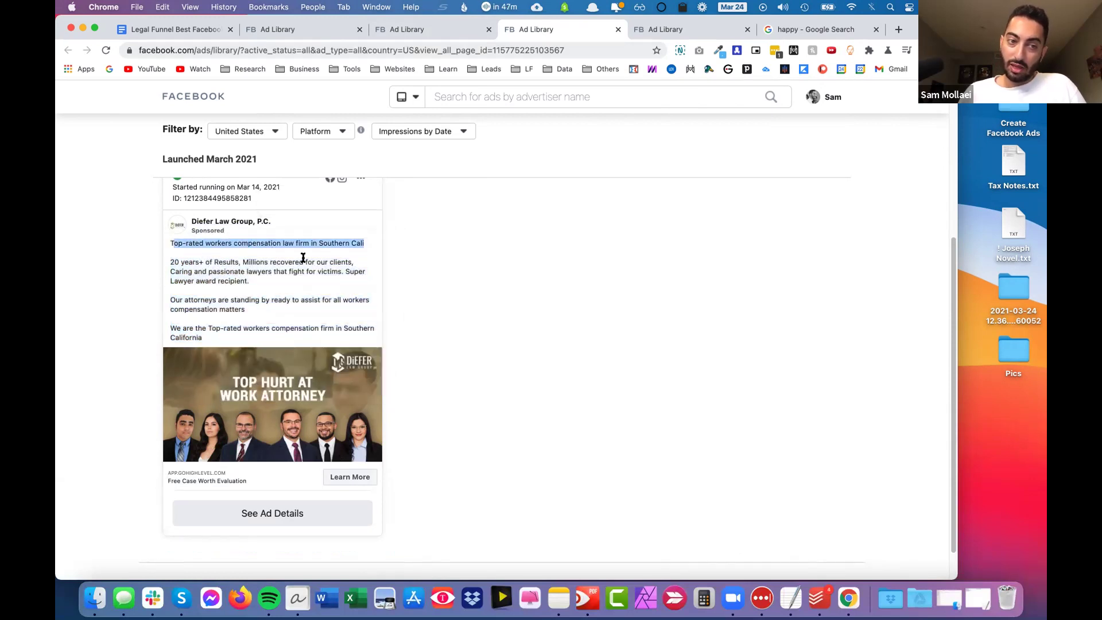
{"action": "left_click", "coordinate": [255, 268]}
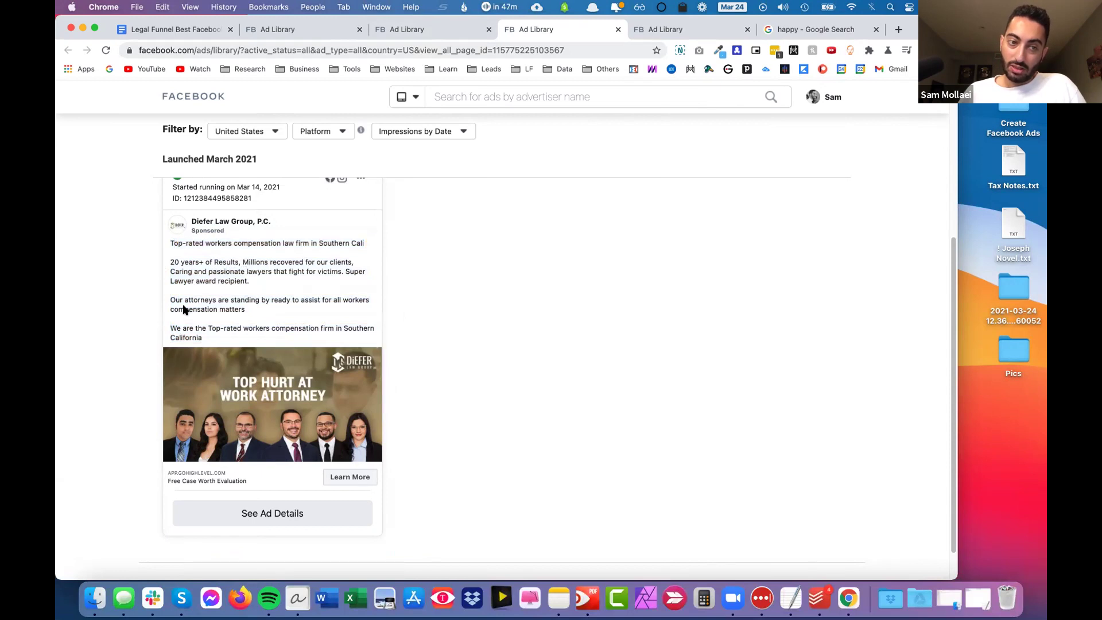
{"action": "left_click_drag", "start_coordinate": [176, 319], "coordinate": [207, 339]}
{"action": "left_click", "coordinate": [170, 262], "text": "shift"}
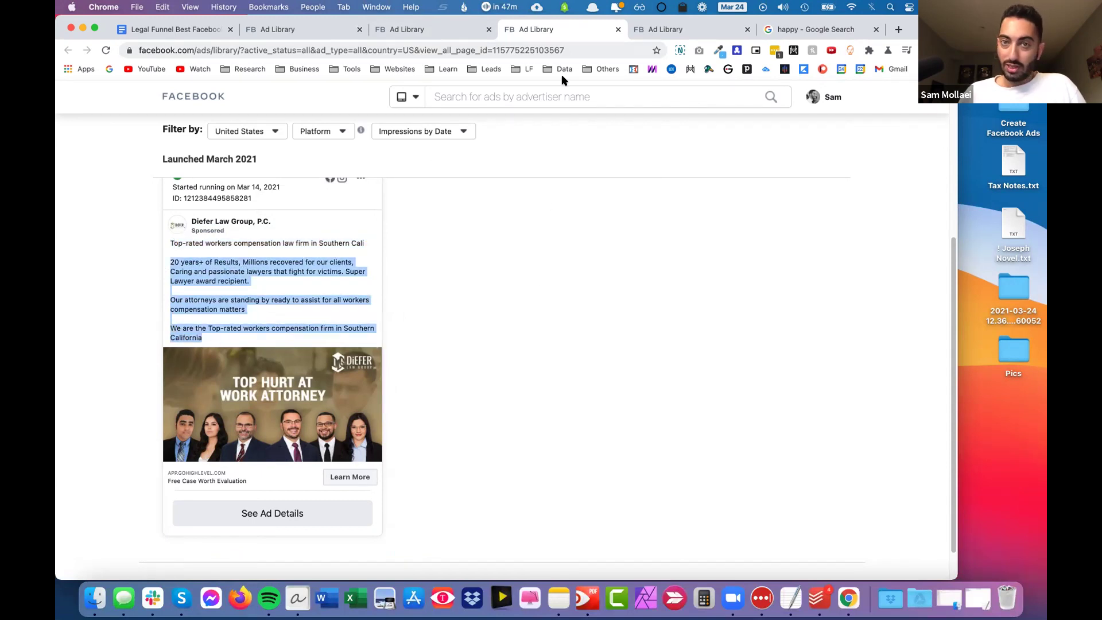
Expand and highlight the copy of the Visionary Law Group ad from Dec 11, 2020, and review the neighbouring December ads.
{"action": "left_click", "coordinate": [442, 30]}
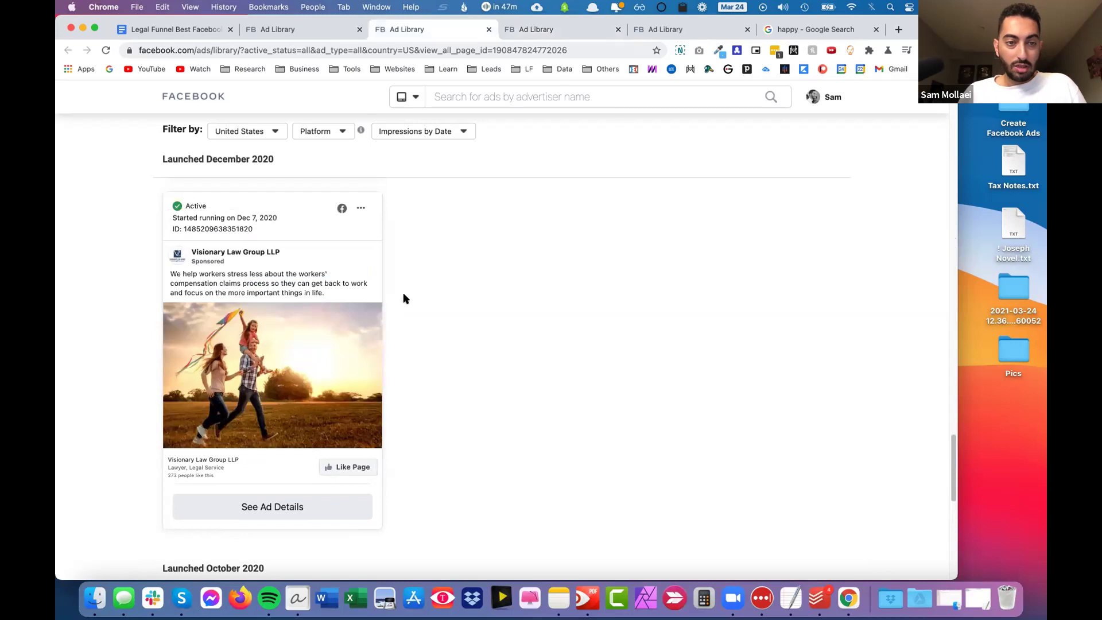
{"action": "scroll", "coordinate": [315, 290], "scroll_direction": "up", "scroll_amount": 5}
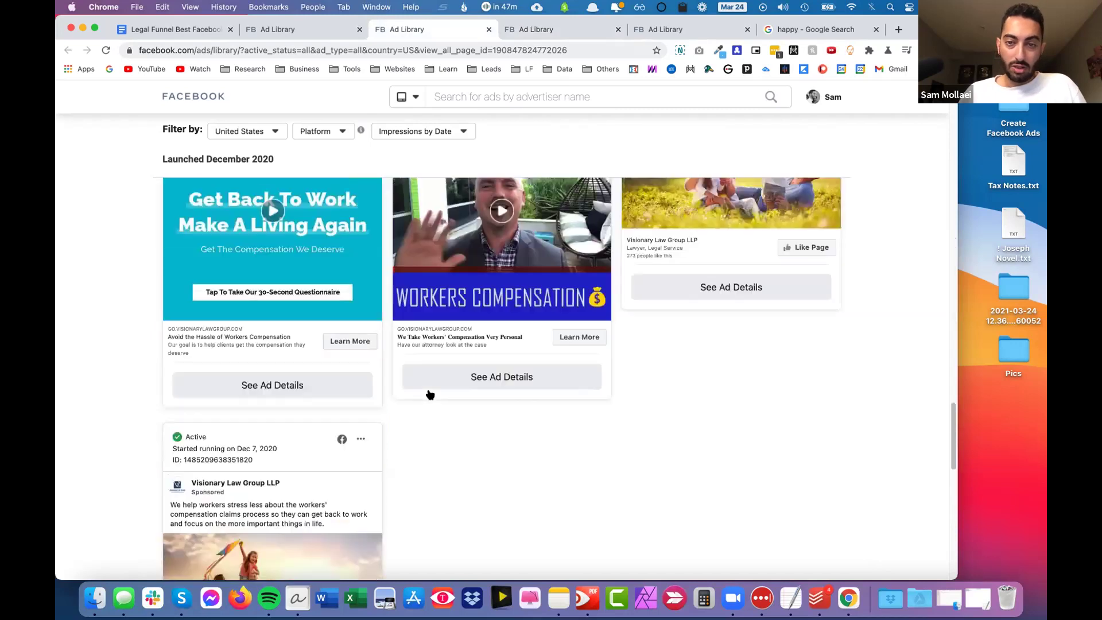
{"action": "scroll", "coordinate": [436, 373], "scroll_direction": "down", "scroll_amount": 5}
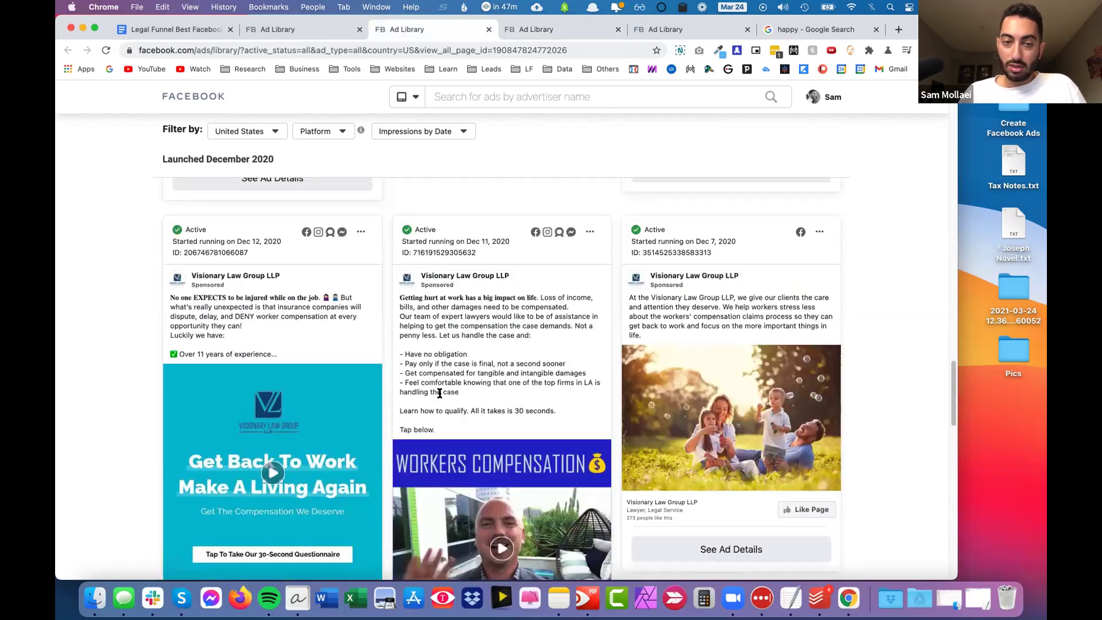
{"action": "left_click_drag", "start_coordinate": [447, 428], "coordinate": [400, 300]}
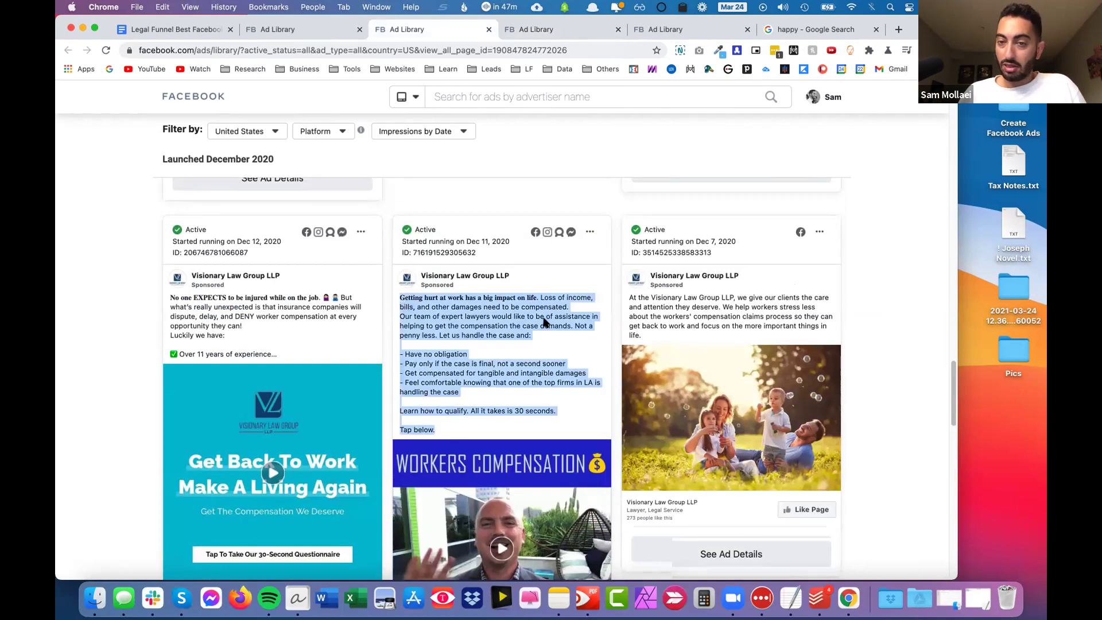
{"action": "scroll", "coordinate": [599, 327], "scroll_direction": "up", "scroll_amount": 3}
{"action": "scroll", "coordinate": [649, 330], "scroll_direction": "up", "scroll_amount": 4}
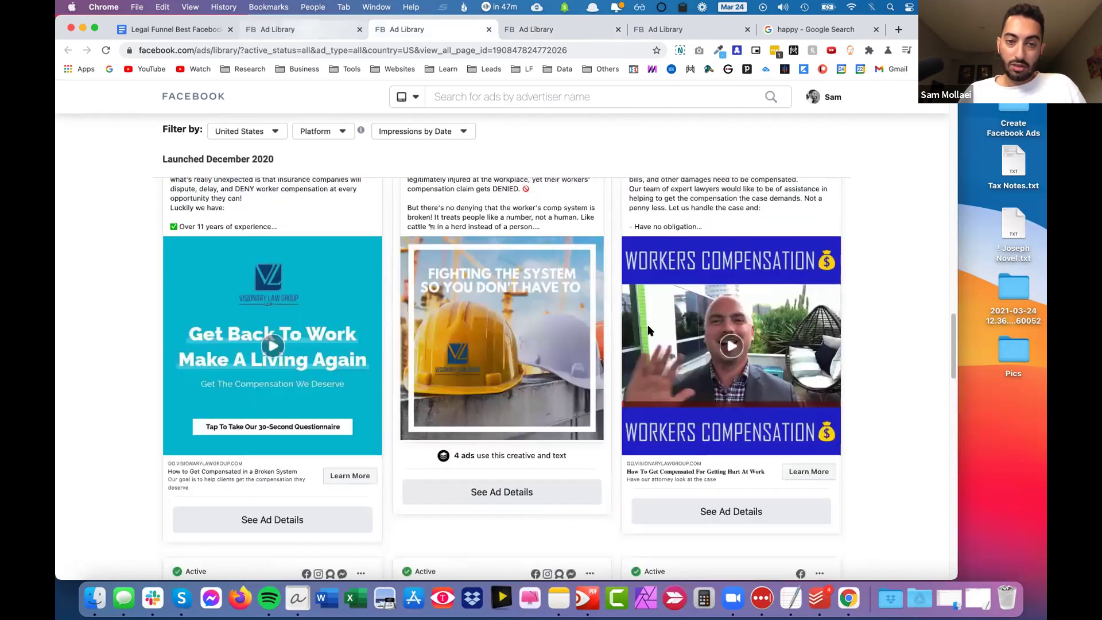
Browse the Pennsylvania Workers Compensation Attorneys ads and expand the full copy of the shoulder X-ray ad started Mar 24, 2021.
{"action": "key", "text": "ctrl+shift+Tab"}
{"action": "scroll", "coordinate": [647, 325], "scroll_direction": "down", "scroll_amount": 3}
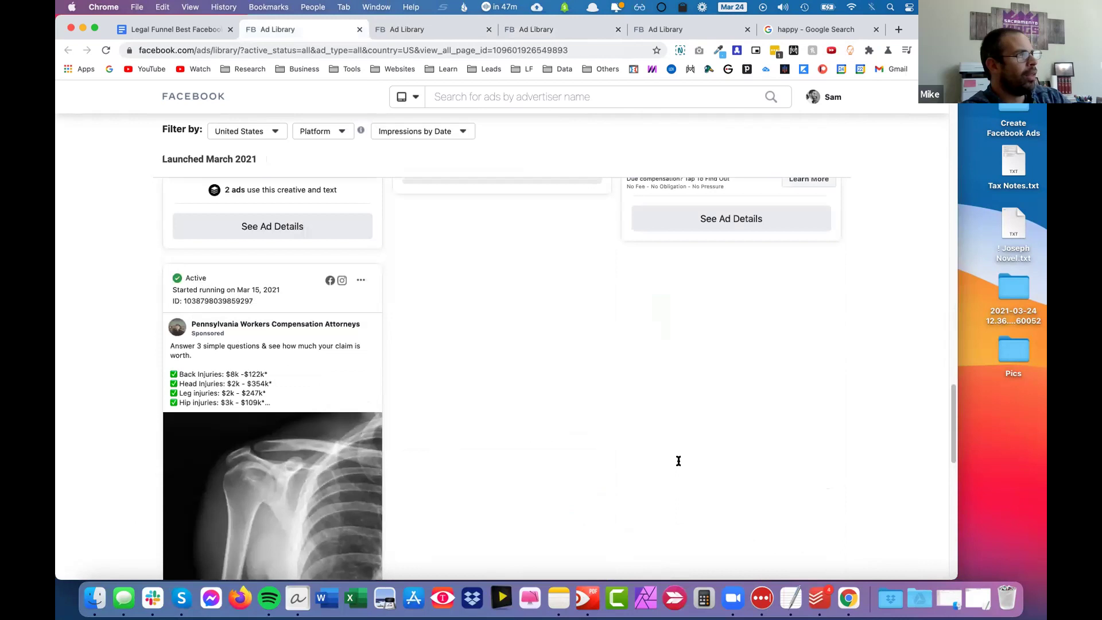
{"action": "scroll", "coordinate": [951, 301], "scroll_direction": "down", "scroll_amount": 5}
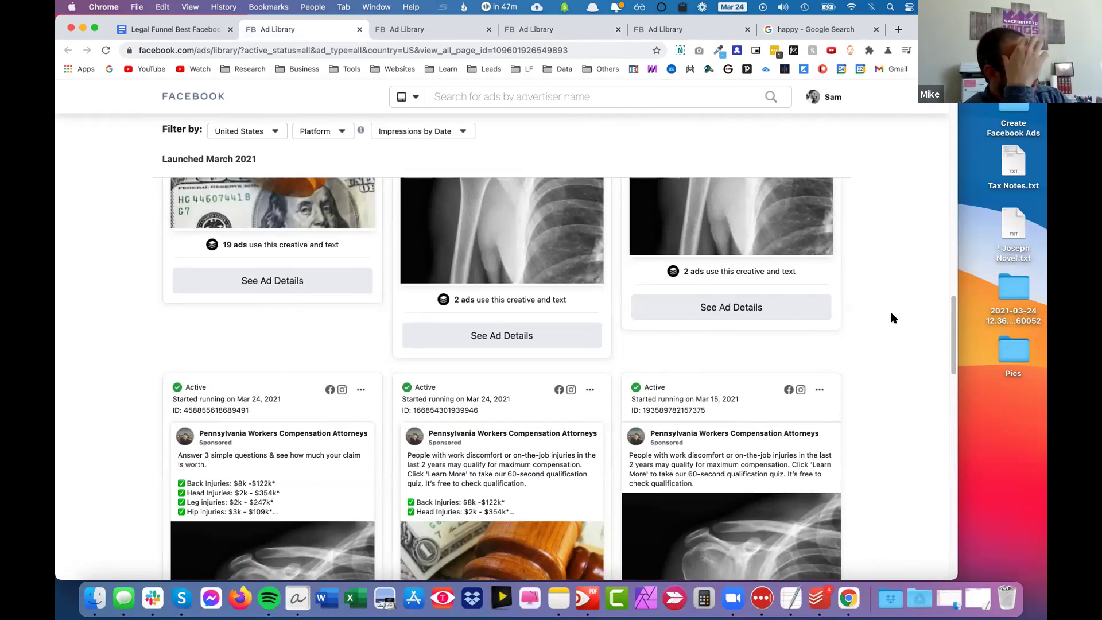
{"action": "scroll", "coordinate": [889, 316], "scroll_direction": "down", "scroll_amount": 10}
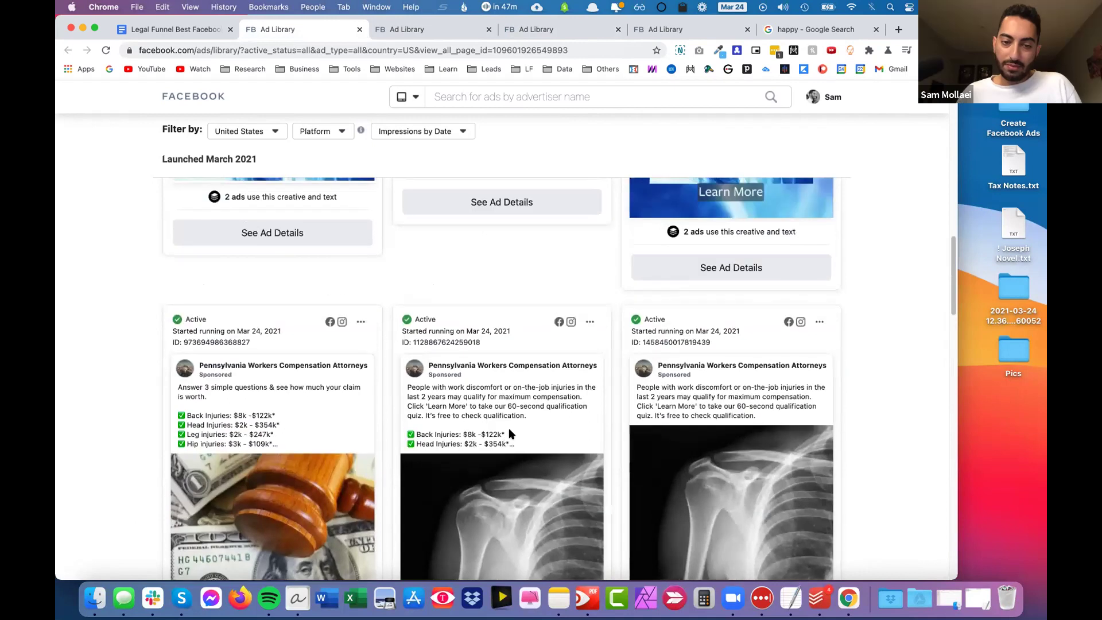
{"action": "left_click", "coordinate": [508, 428]}
{"action": "scroll", "coordinate": [507, 428], "scroll_direction": "down", "scroll_amount": 1}
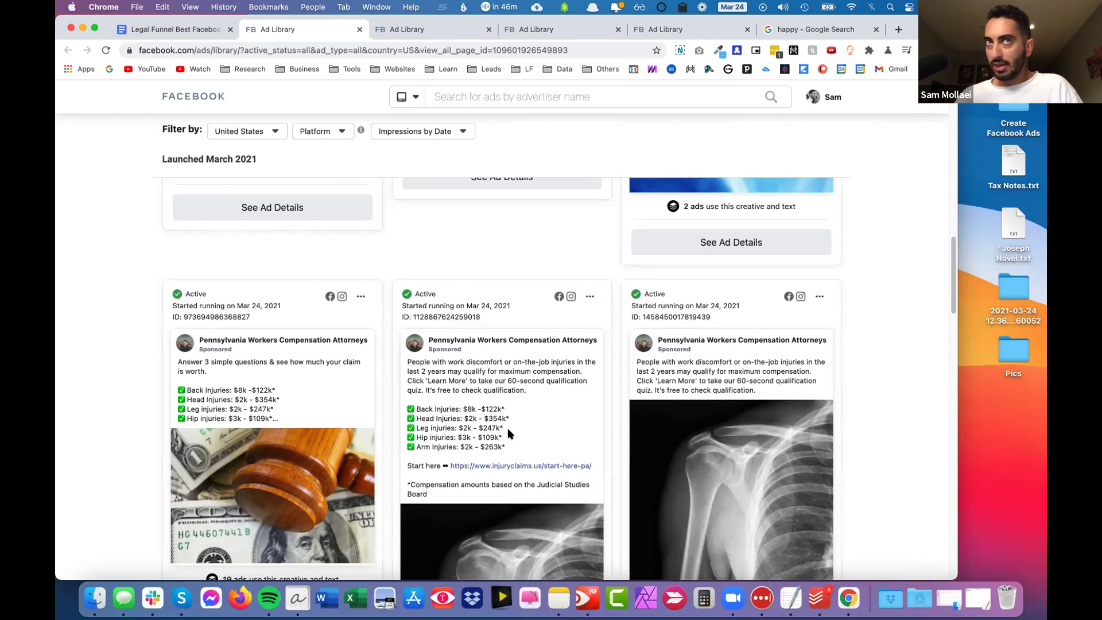
Open the details of the gavel-and-money ad, read its copy and headline, and return to the ad results.
{"action": "scroll", "coordinate": [517, 425], "scroll_direction": "down", "scroll_amount": 5}
{"action": "scroll", "coordinate": [275, 376], "scroll_direction": "up", "scroll_amount": 2}
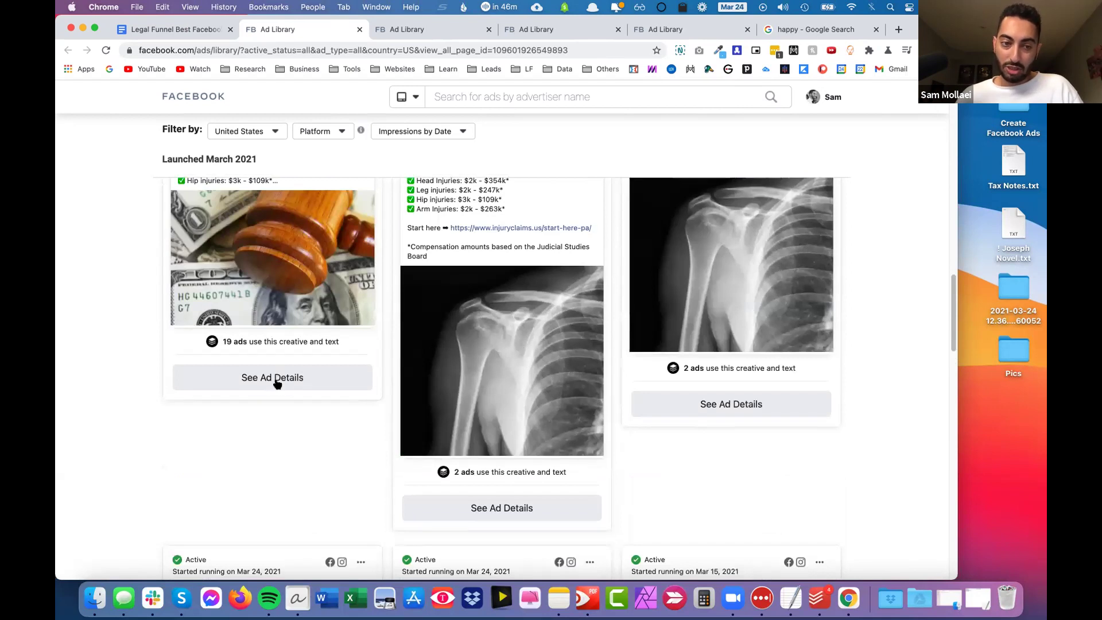
{"action": "left_click", "coordinate": [318, 386]}
{"action": "scroll", "coordinate": [325, 386], "scroll_direction": "down", "scroll_amount": 3}
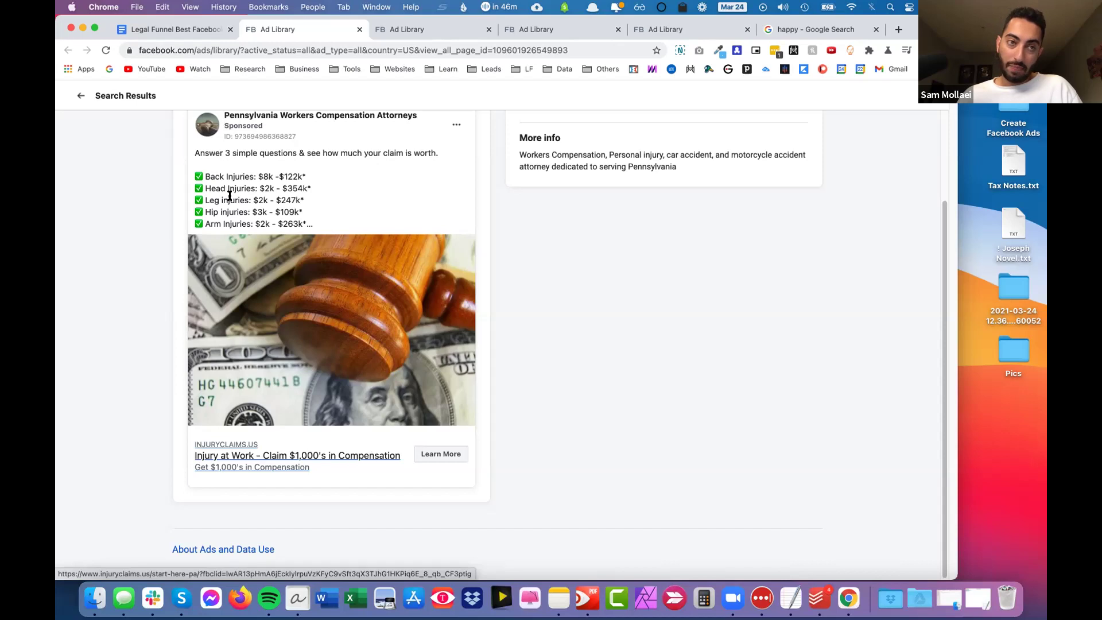
{"action": "left_click", "coordinate": [75, 95]}
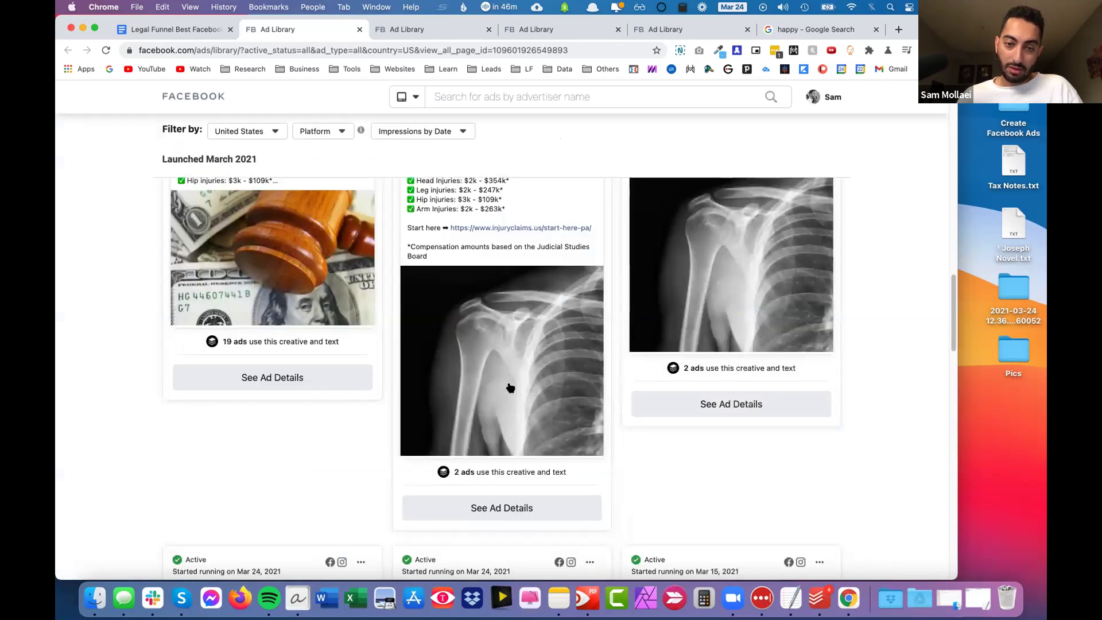
Open the details of the shoulder X-ray ad, check its headline, and return to the ad results.
{"action": "scroll", "coordinate": [509, 386], "scroll_direction": "down", "scroll_amount": 5}
{"action": "left_click", "coordinate": [553, 360]}
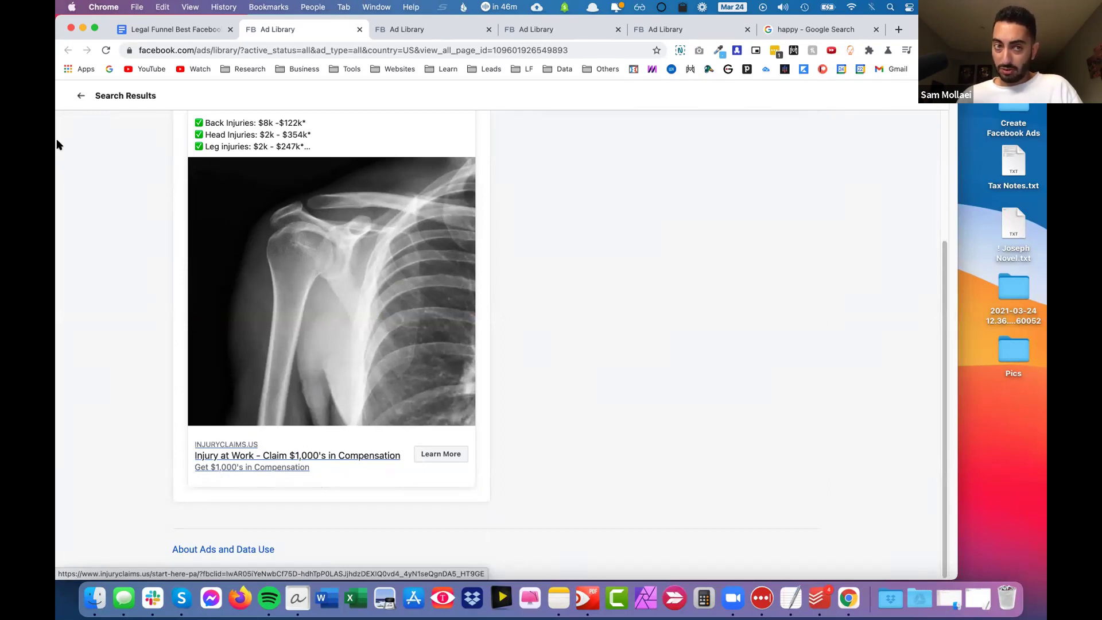
{"action": "left_click", "coordinate": [81, 97]}
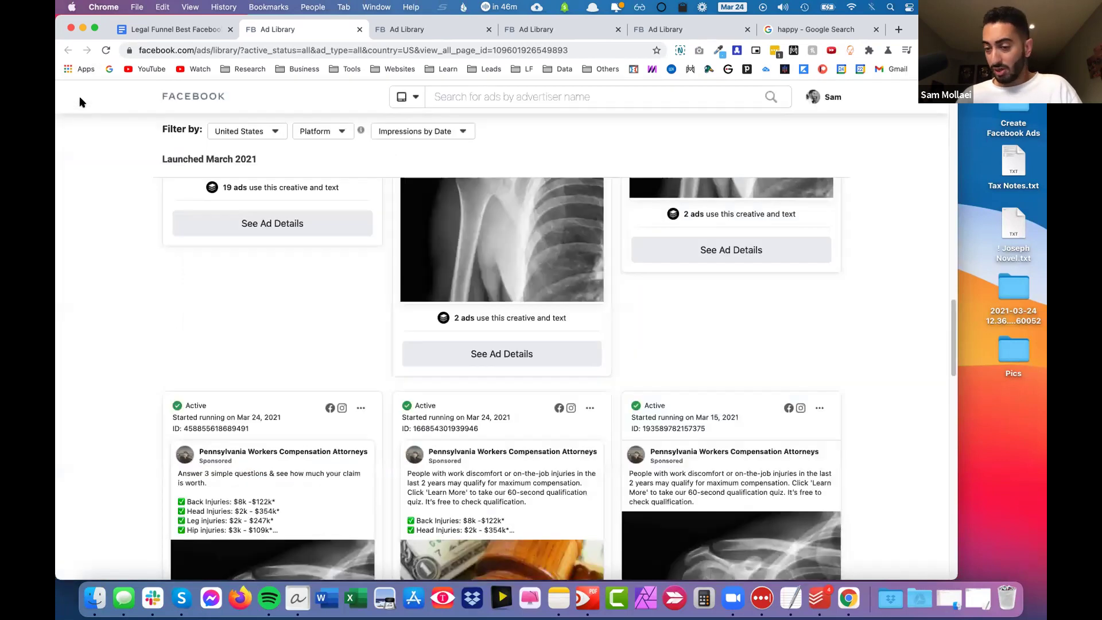
Review the creatives and headlines of the remaining March and February 2021 Pennsylvania Workers Compensation Attorneys ads.
{"action": "scroll", "coordinate": [80, 102], "scroll_direction": "down", "scroll_amount": 5}
{"action": "scroll", "coordinate": [81, 102], "scroll_direction": "down", "scroll_amount": 2}
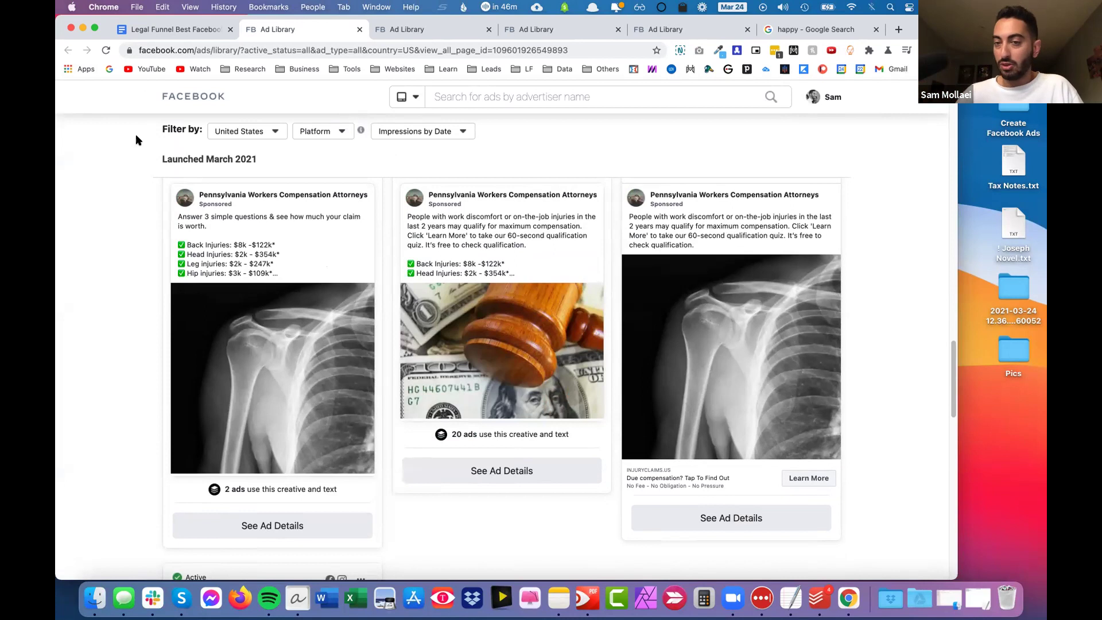
{"action": "scroll", "coordinate": [709, 393], "scroll_direction": "down", "scroll_amount": 3}
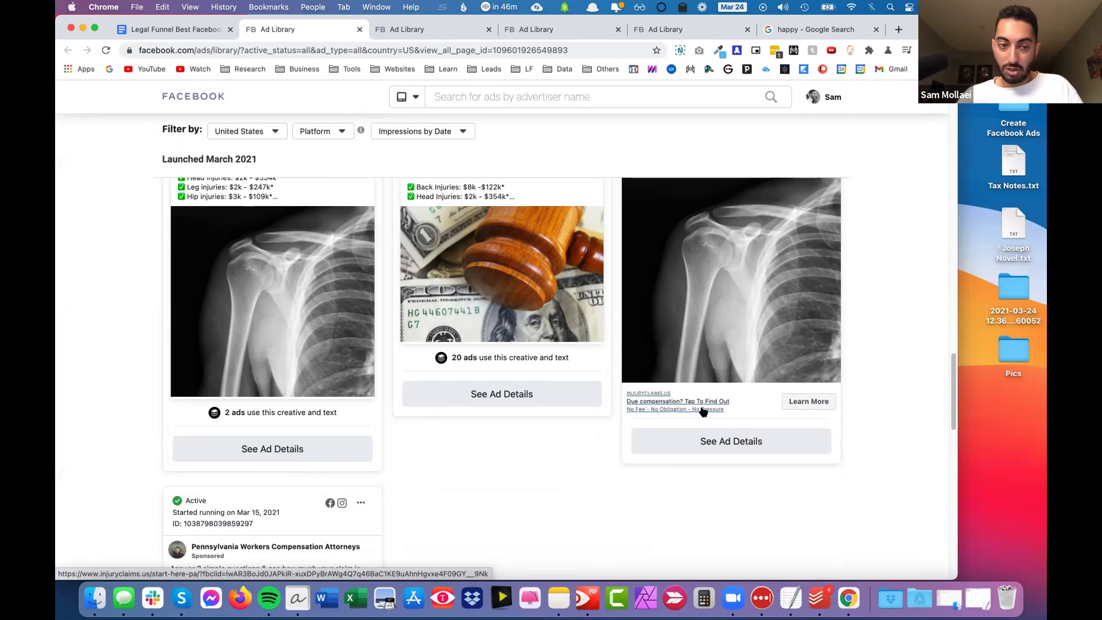
{"action": "scroll", "coordinate": [700, 410], "scroll_direction": "down", "scroll_amount": 5}
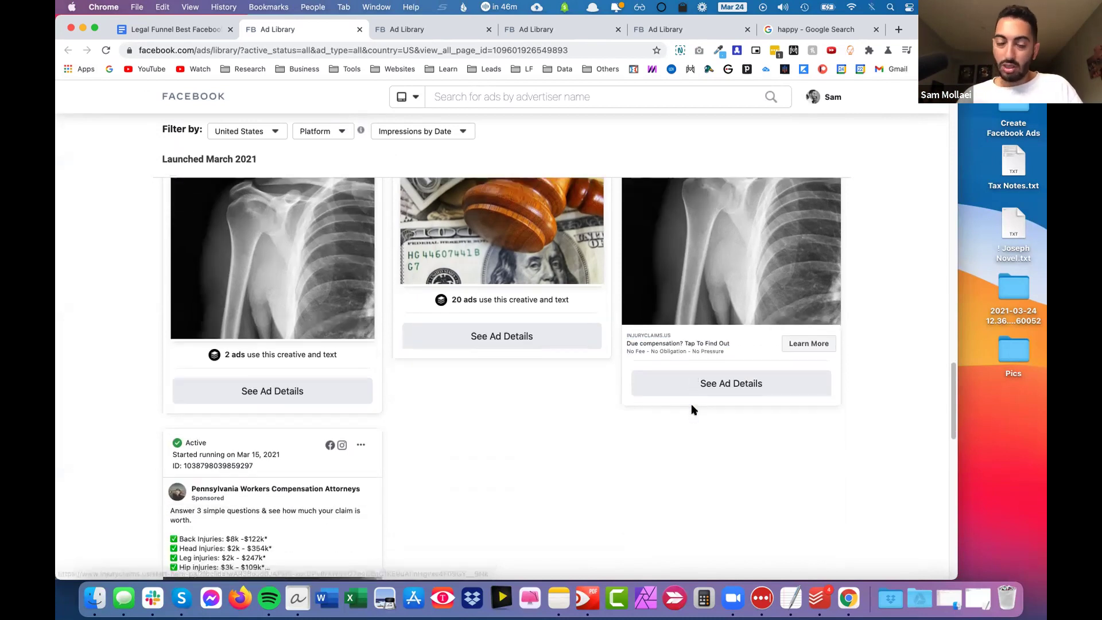
{"action": "scroll", "coordinate": [693, 409], "scroll_direction": "down", "scroll_amount": 6}
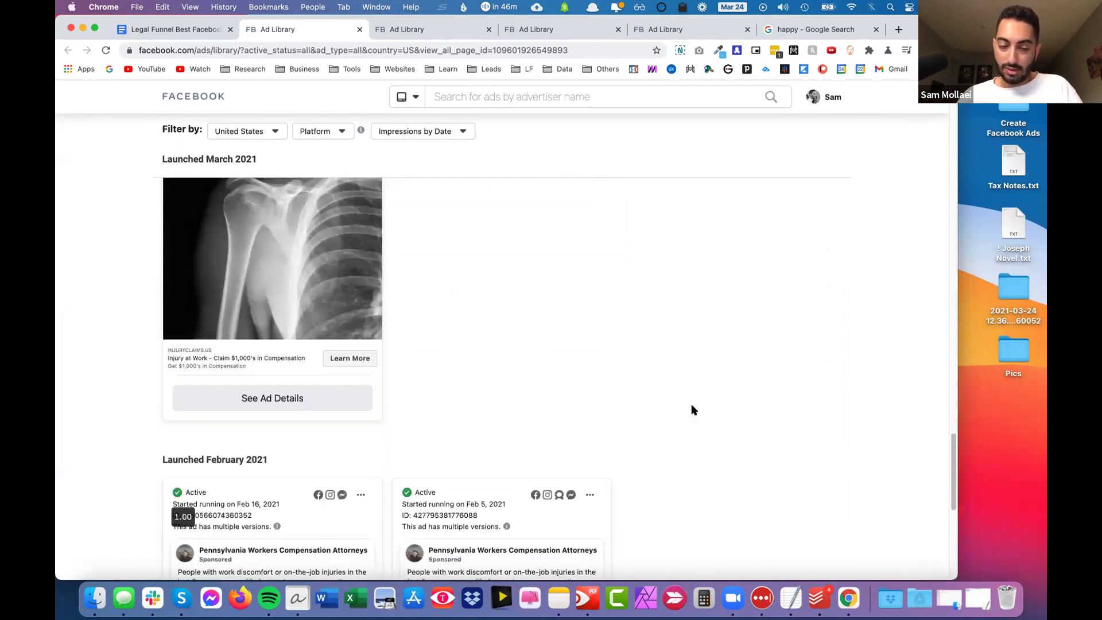
{"action": "scroll", "coordinate": [691, 404], "scroll_direction": "down", "scroll_amount": 4}
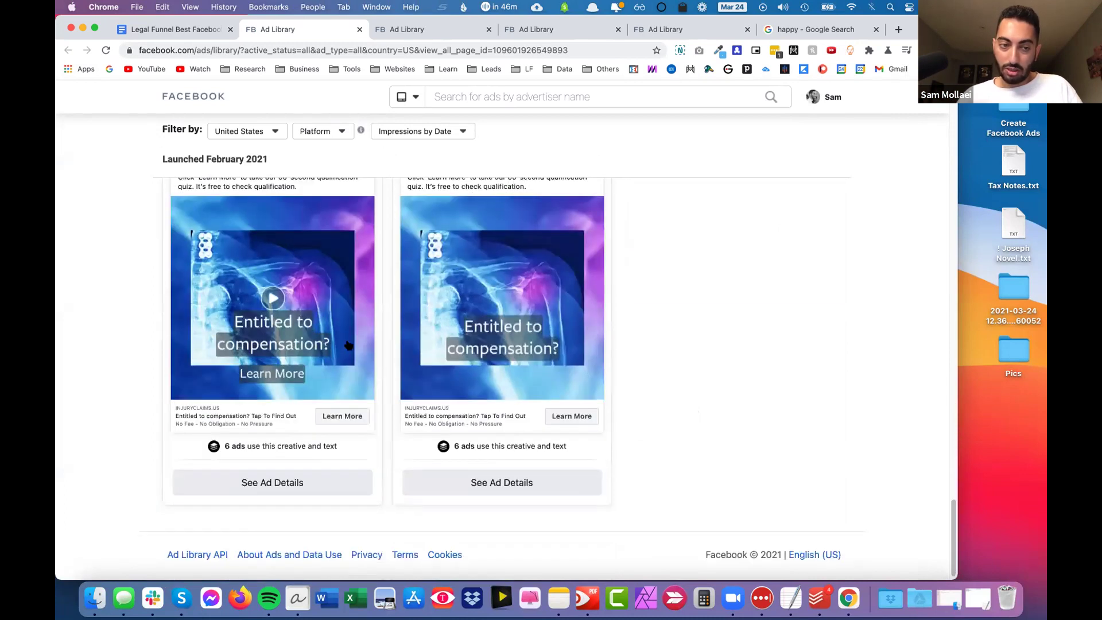
Switch to the Visionary Law Group ads and compare the headlines beneath the December 2020 creatives.
{"action": "left_click", "coordinate": [406, 28]}
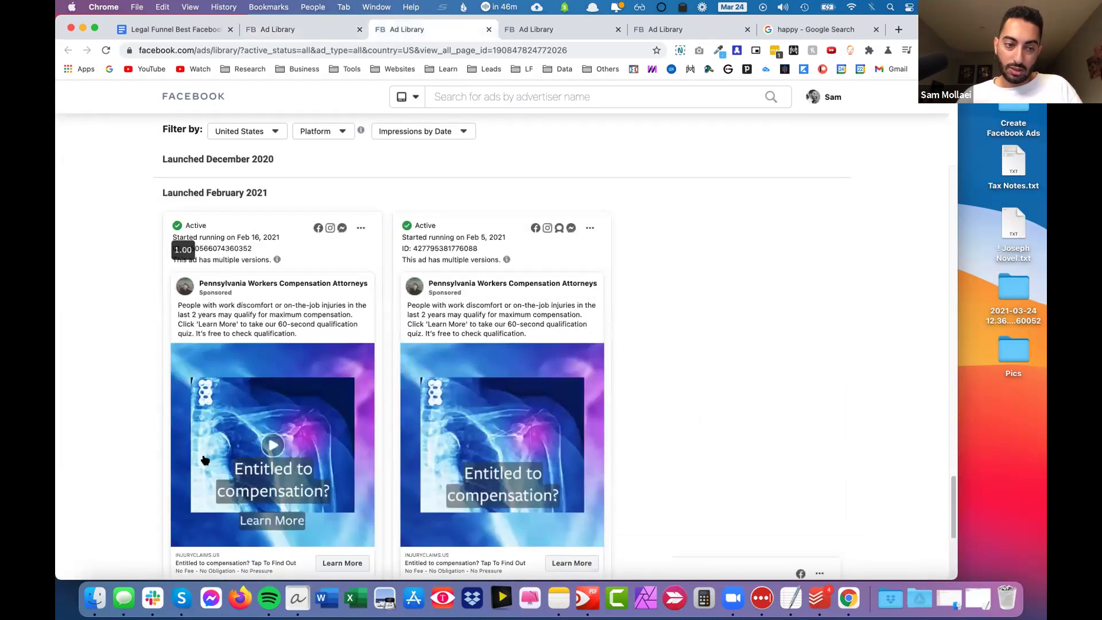
{"action": "scroll", "coordinate": [210, 447], "scroll_direction": "down", "scroll_amount": 8}
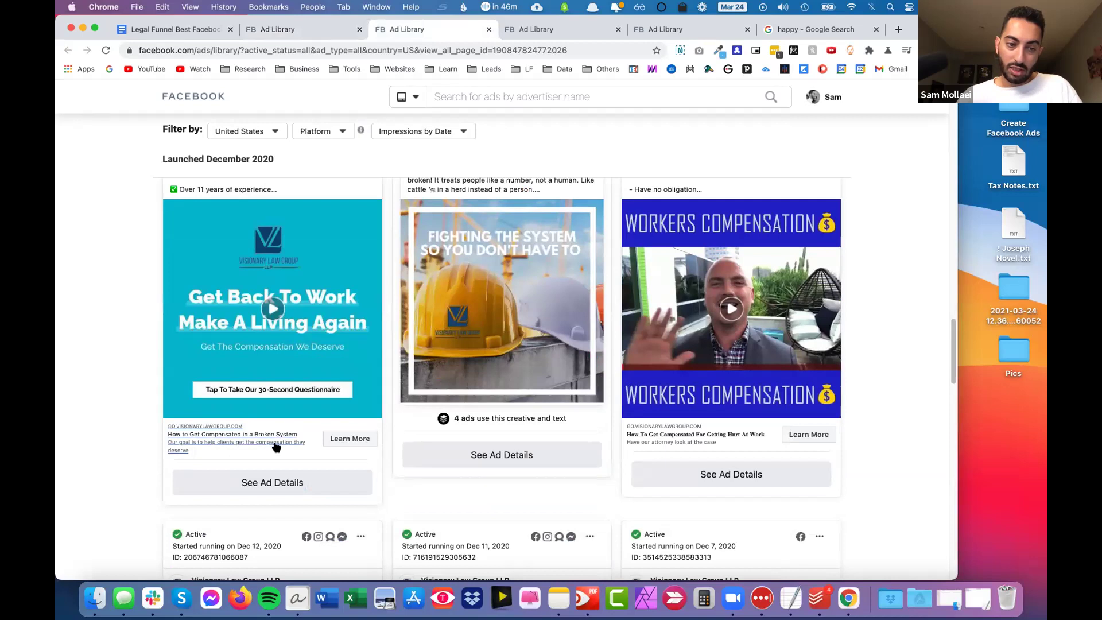
{"action": "scroll", "coordinate": [513, 429], "scroll_direction": "down", "scroll_amount": 2}
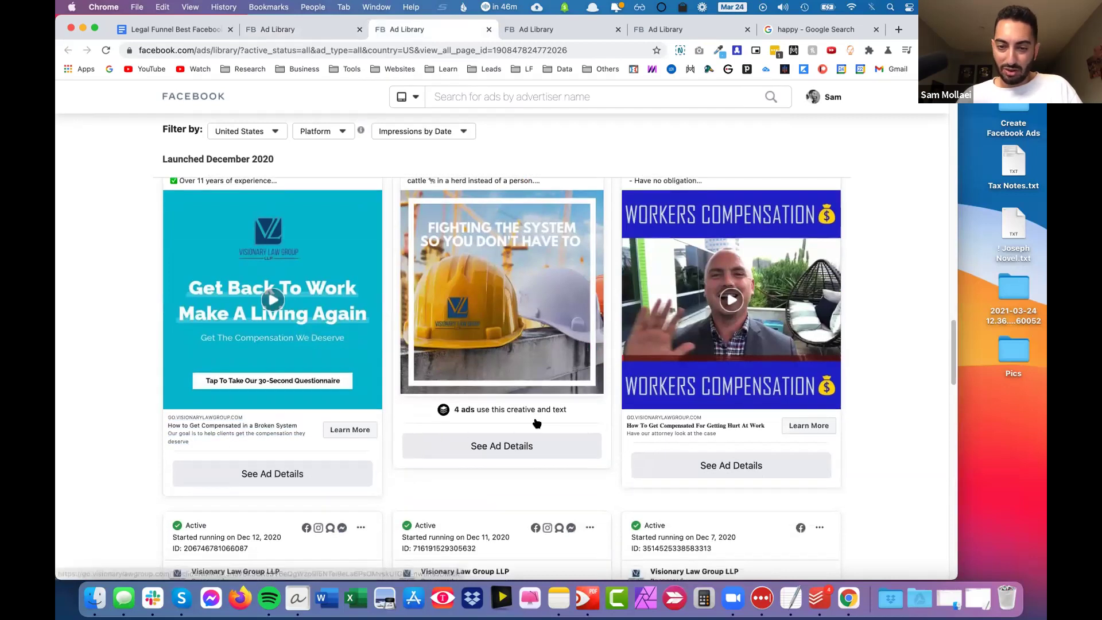
{"action": "scroll", "coordinate": [554, 427], "scroll_direction": "down", "scroll_amount": 3}
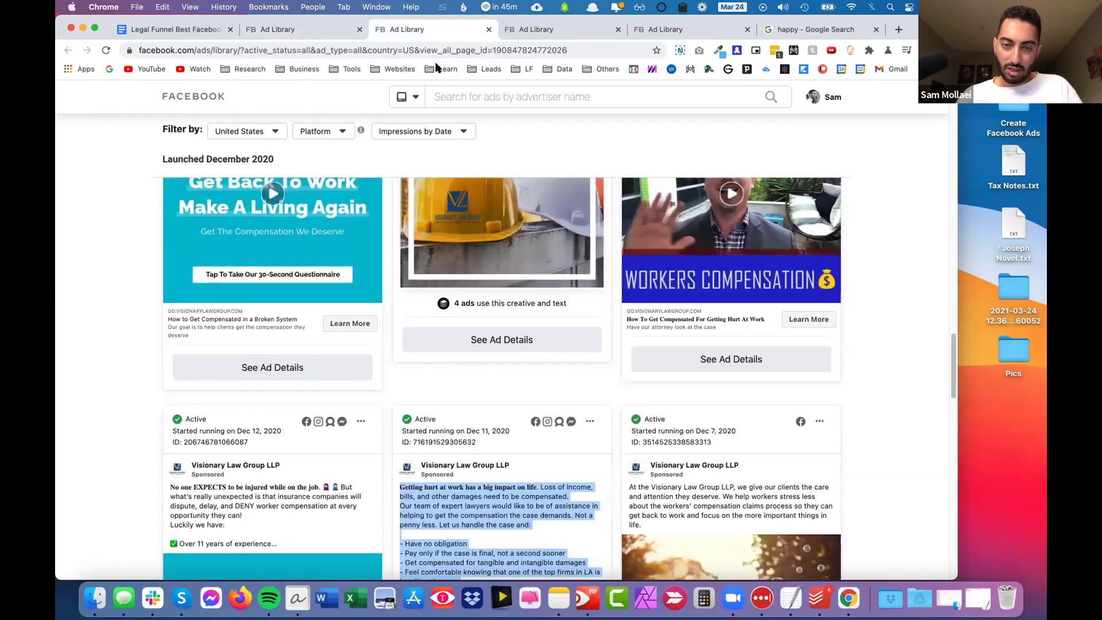
{"action": "scroll", "coordinate": [454, 372], "scroll_direction": "down", "scroll_amount": 3}
{"action": "scroll", "coordinate": [454, 372], "scroll_direction": "down", "scroll_amount": 3}
Recheck the February 2021 "Entitled to compensation?" ads and examine the headline of the Diefer Law Group ad.
{"action": "key", "text": "super+alt+Left"}
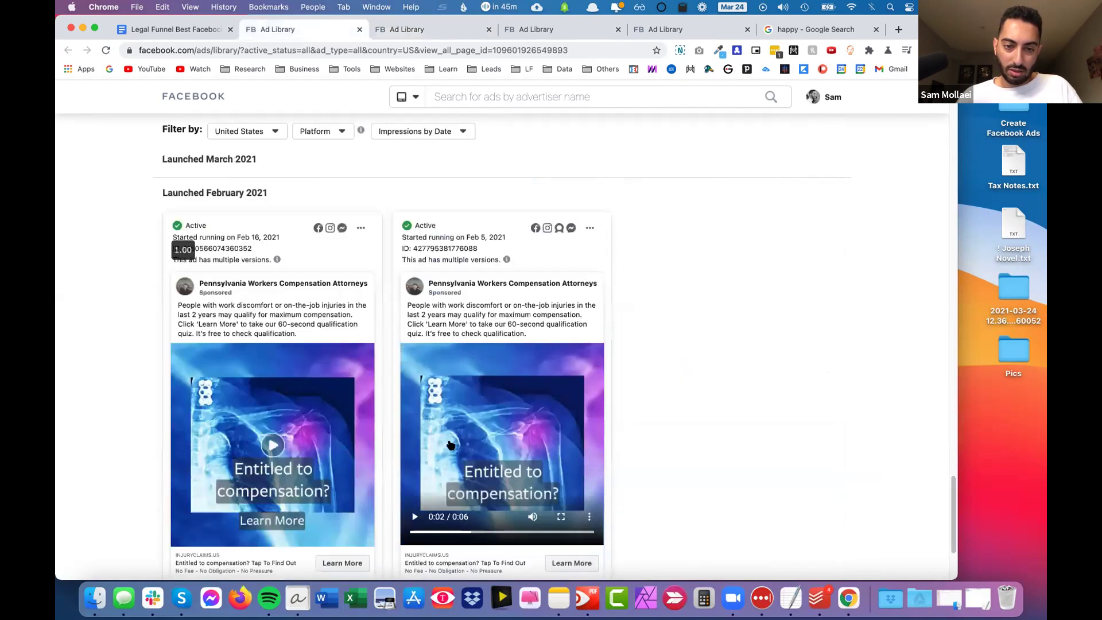
{"action": "scroll", "coordinate": [445, 402], "scroll_direction": "down", "scroll_amount": 5}
{"action": "left_click", "coordinate": [528, 30]}
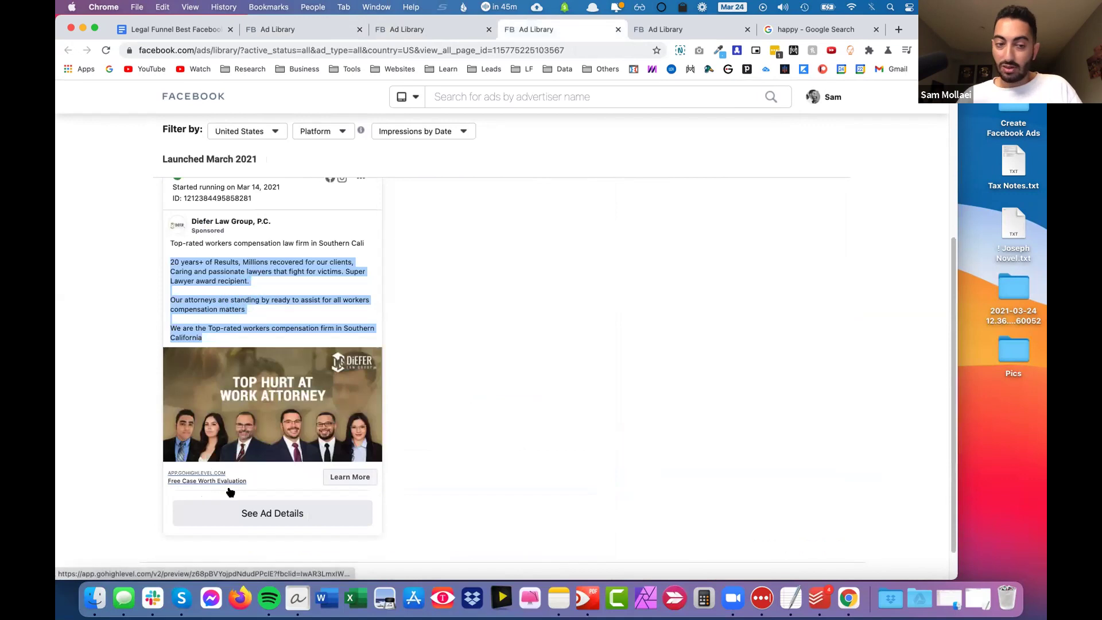
{"action": "scroll", "coordinate": [649, 288], "scroll_direction": "up", "scroll_amount": 2}
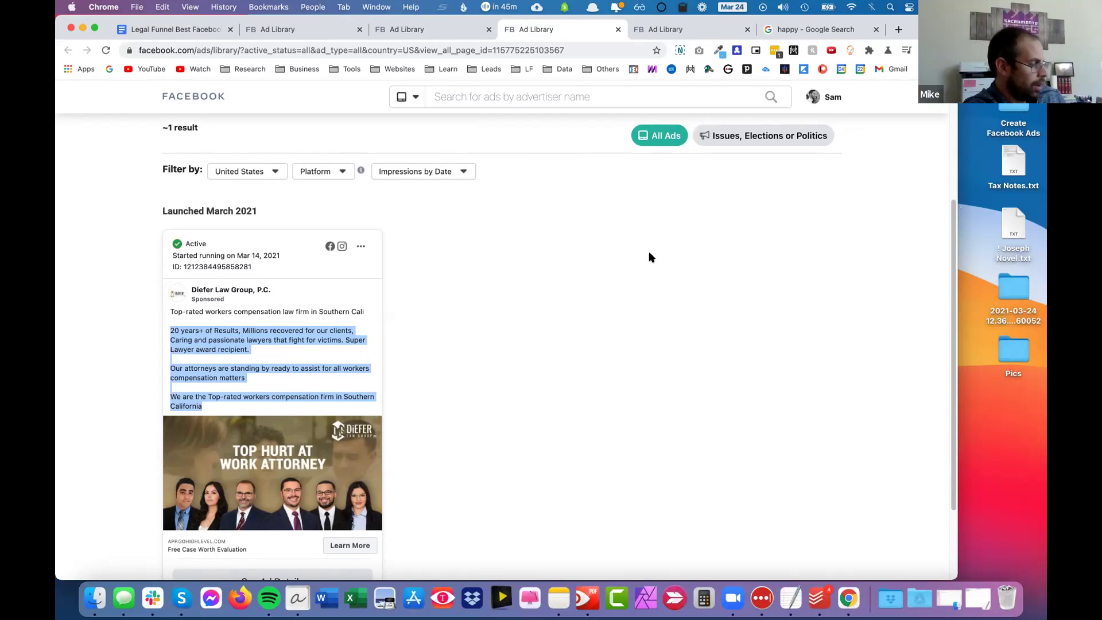
{"action": "left_click", "coordinate": [634, 216]}
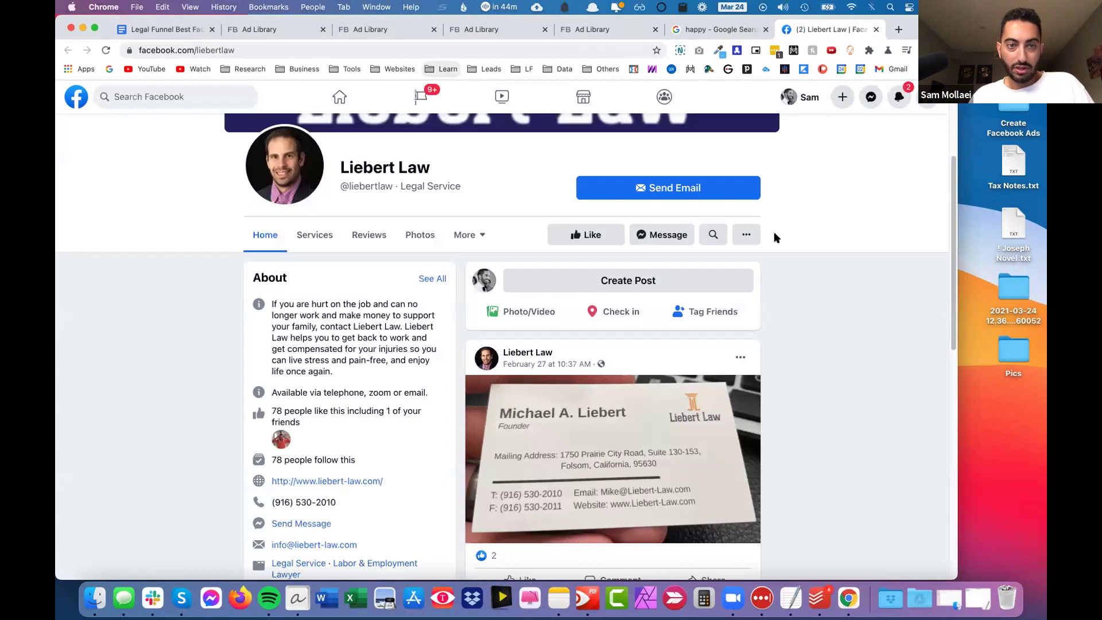
Highlight the page name on the Liebert Law Facebook page and inspect its cover image and profile header.
{"action": "scroll", "coordinate": [438, 227], "scroll_direction": "up", "scroll_amount": 3}
{"action": "left_click_drag", "start_coordinate": [435, 261], "coordinate": [338, 266]}
{"action": "scroll", "coordinate": [343, 266], "scroll_direction": "up", "scroll_amount": 3}
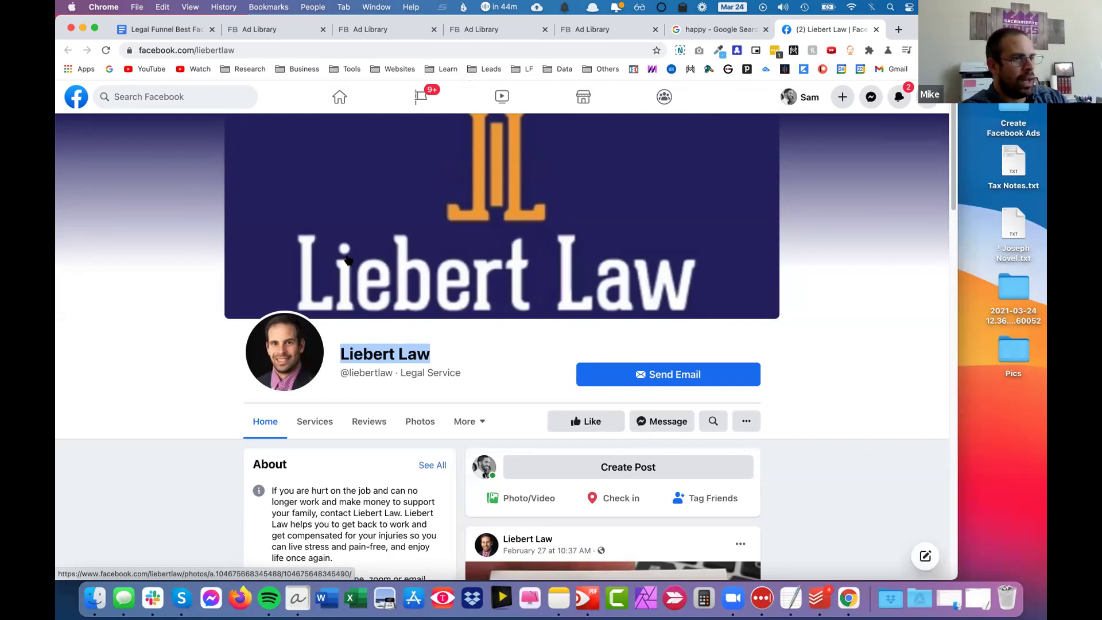
{"action": "scroll", "coordinate": [347, 259], "scroll_direction": "down", "scroll_amount": 1}
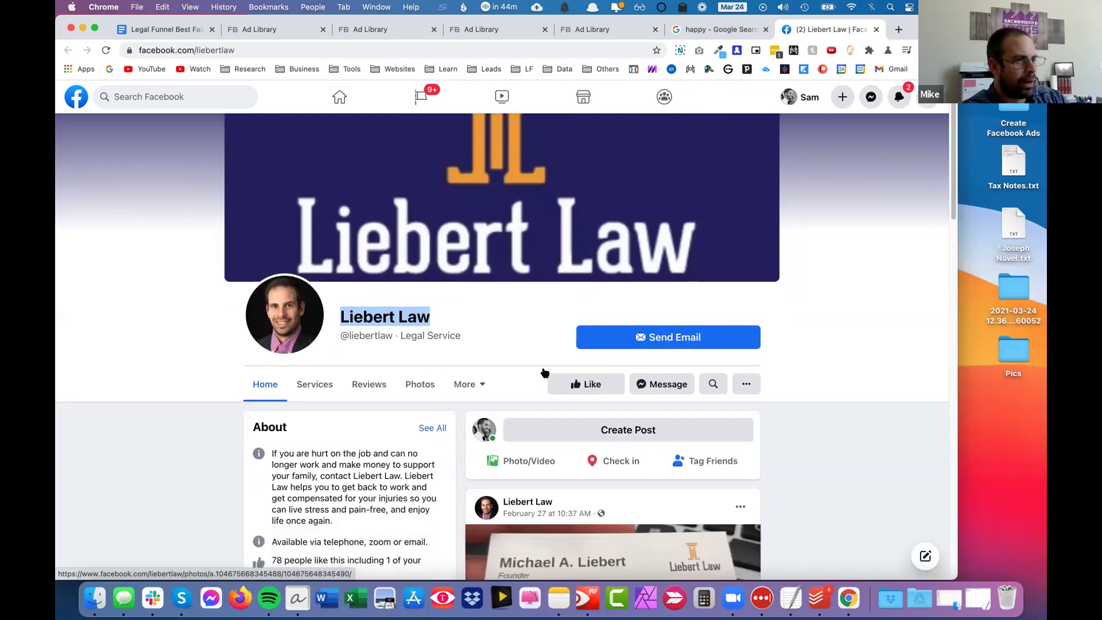
Check the additional sections and page options of the Liebert Law Facebook page, and dismiss them.
{"action": "left_click", "coordinate": [474, 393]}
{"action": "left_click", "coordinate": [838, 350]}
{"action": "left_click", "coordinate": [745, 384]}
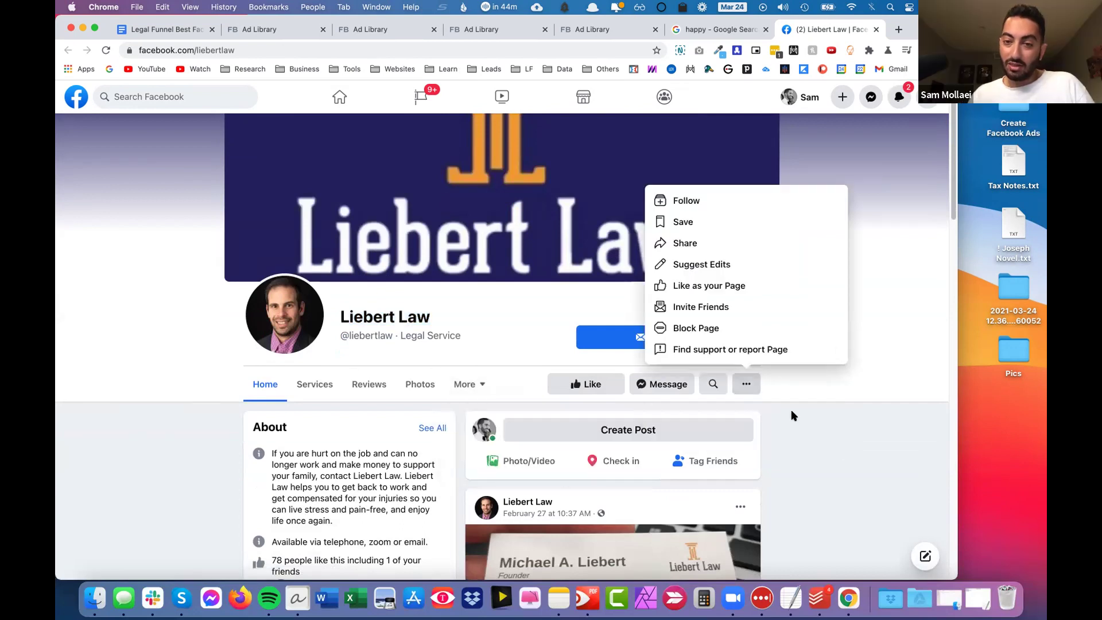
{"action": "left_click", "coordinate": [784, 422]}
{"action": "scroll", "coordinate": [783, 424], "scroll_direction": "up", "scroll_amount": 1}
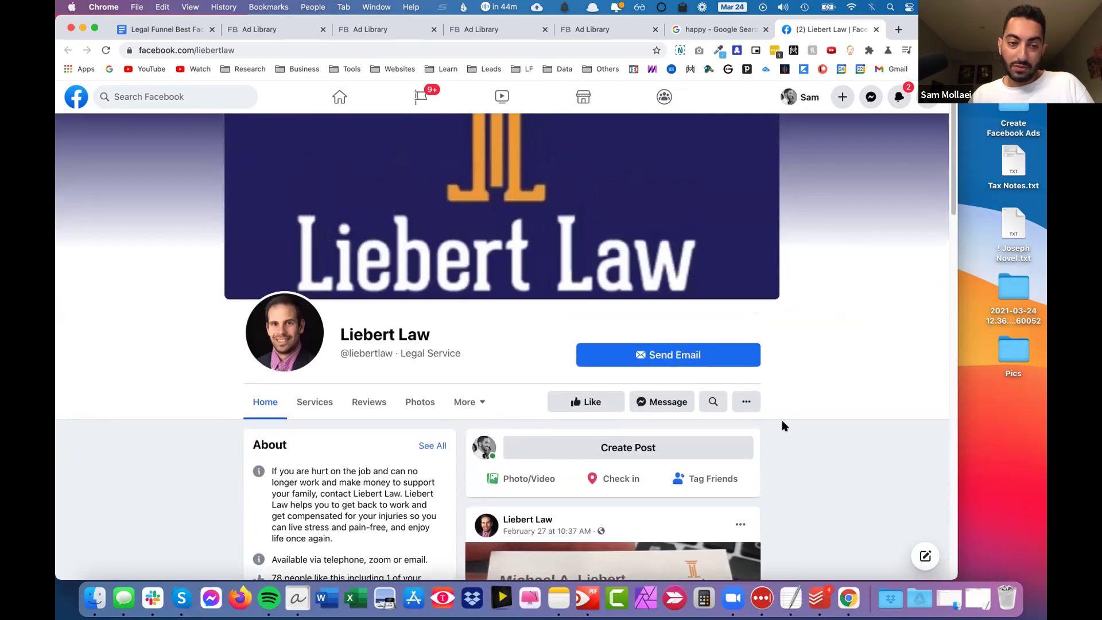
Review the About details and latest post on the Liebert Law page, and return to its header.
{"action": "scroll", "coordinate": [784, 426], "scroll_direction": "down", "scroll_amount": 3}
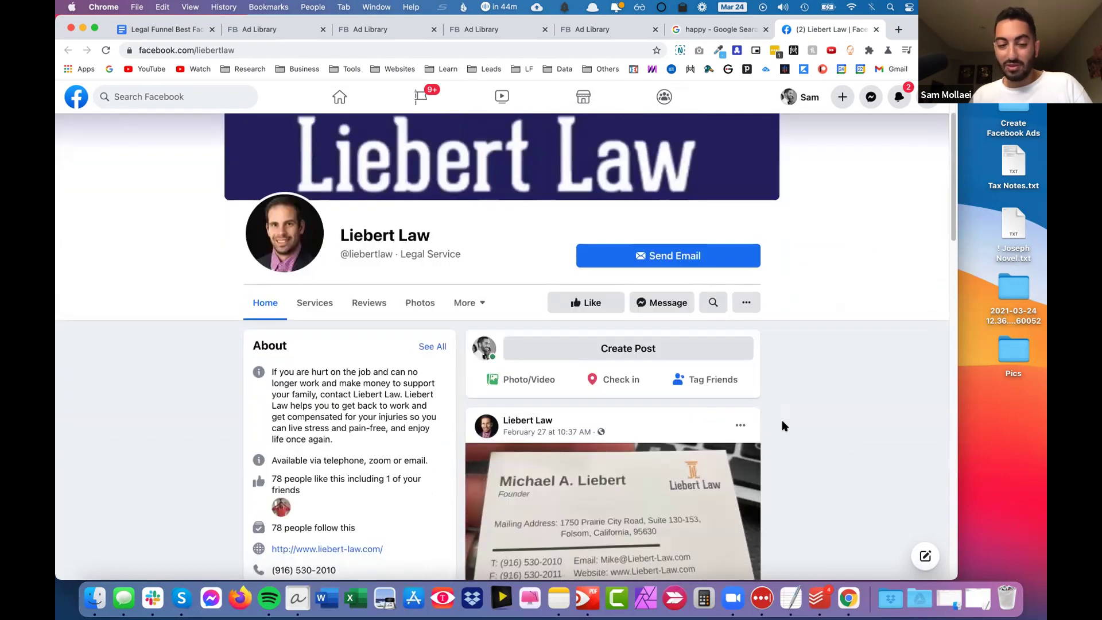
{"action": "scroll", "coordinate": [784, 427], "scroll_direction": "down", "scroll_amount": 2}
{"action": "scroll", "coordinate": [784, 430], "scroll_direction": "down", "scroll_amount": 2}
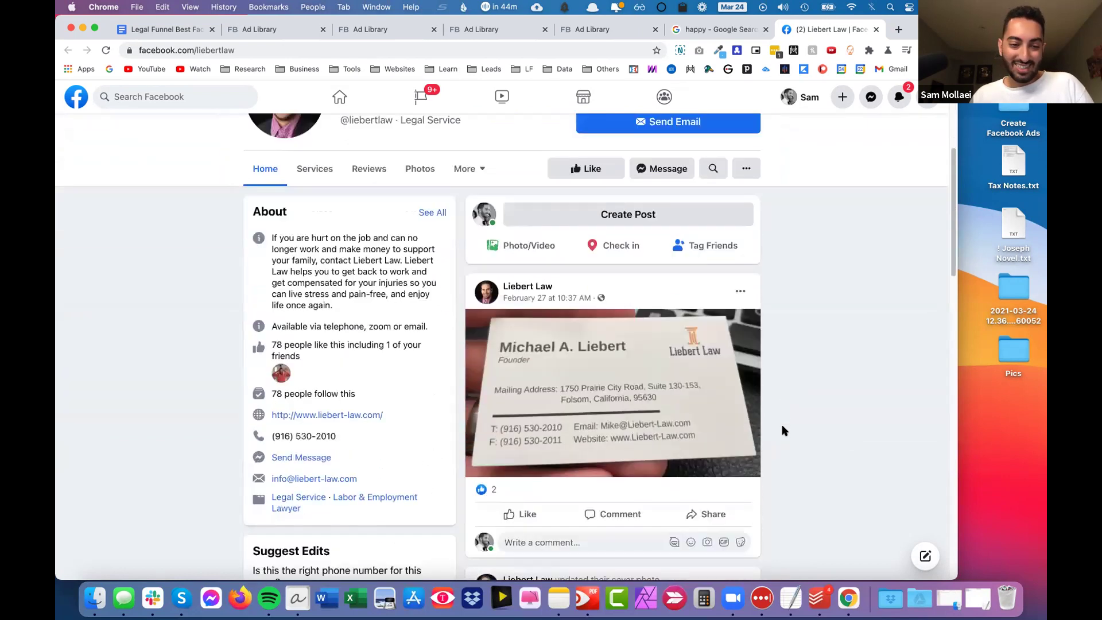
{"action": "scroll", "coordinate": [431, 316], "scroll_direction": "up", "scroll_amount": 6}
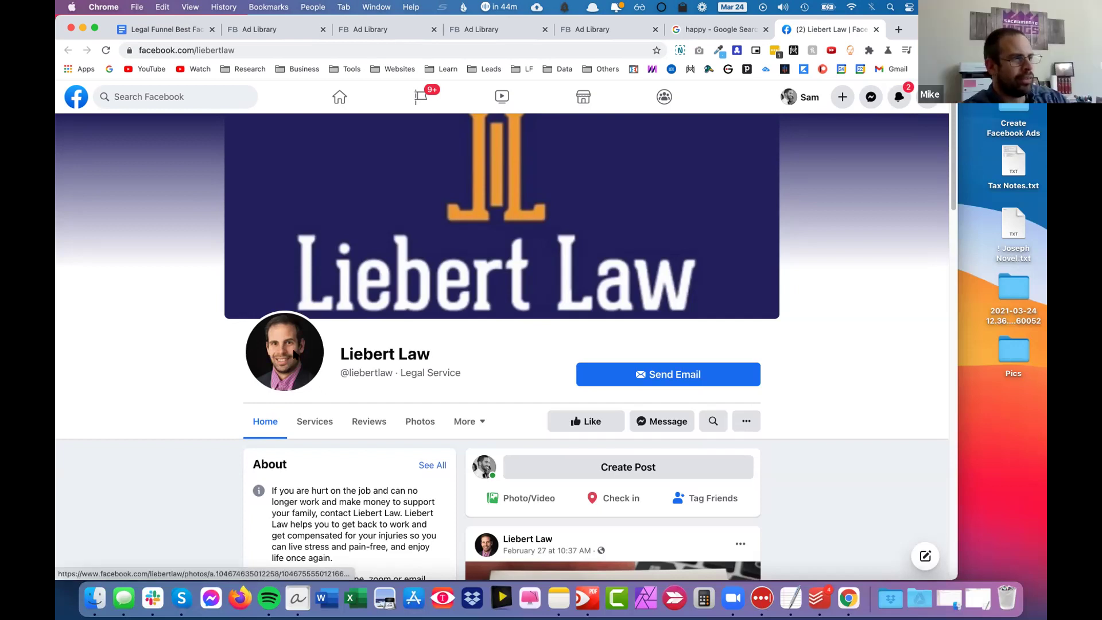
{"action": "triple_click", "coordinate": [449, 349]}
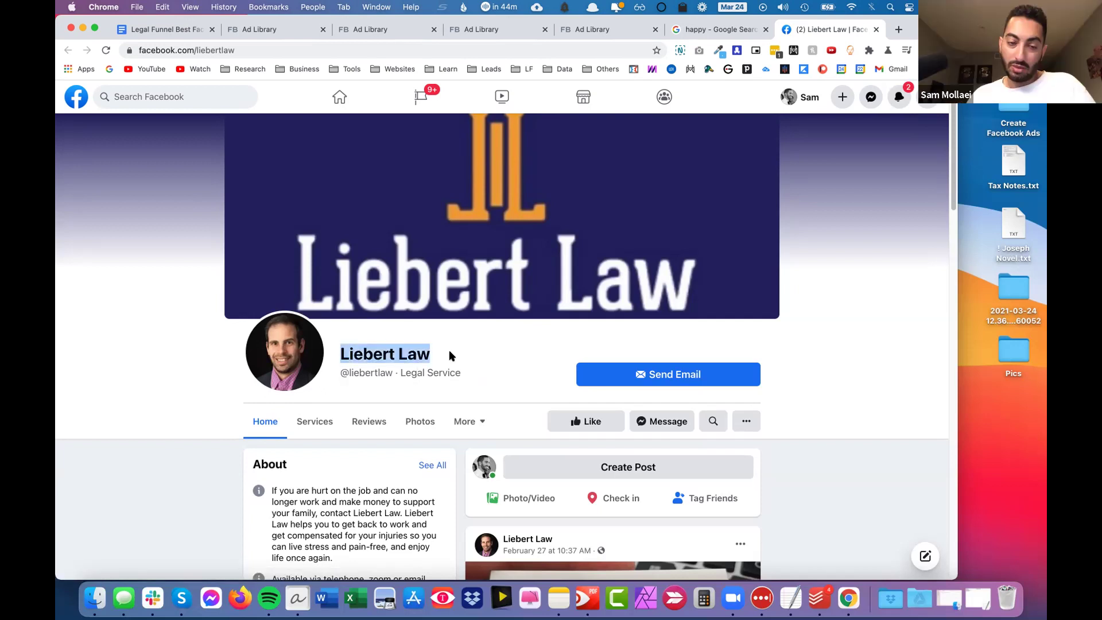
{"action": "double_click", "coordinate": [376, 374]}
{"action": "left_click", "coordinate": [341, 370]}
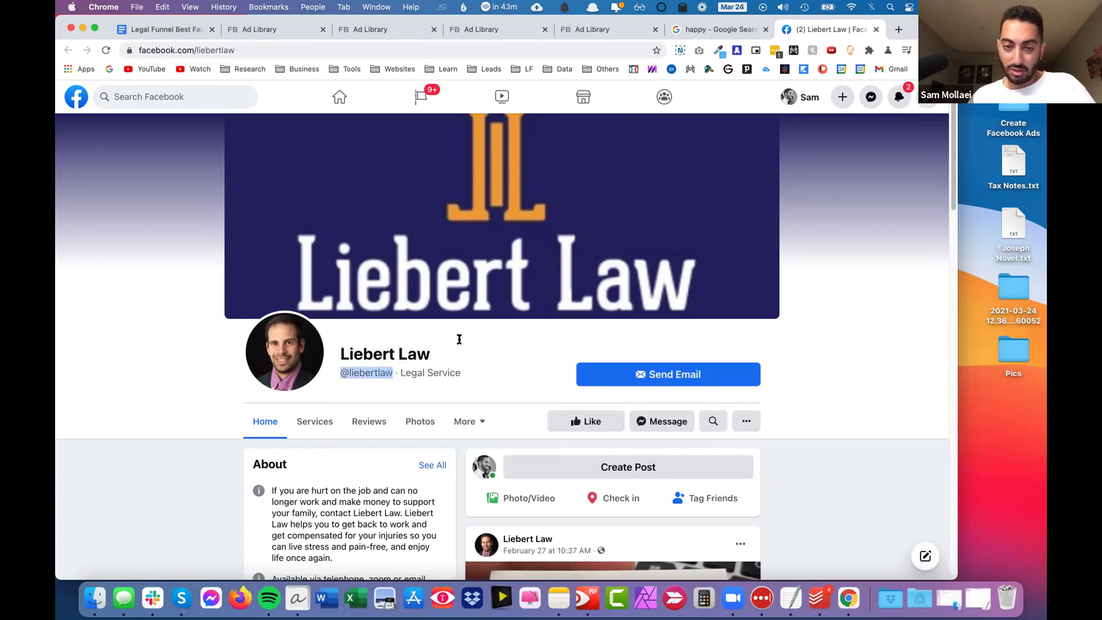
{"action": "left_click_drag", "start_coordinate": [395, 372], "coordinate": [421, 351]}
{"action": "left_click", "coordinate": [422, 353]}
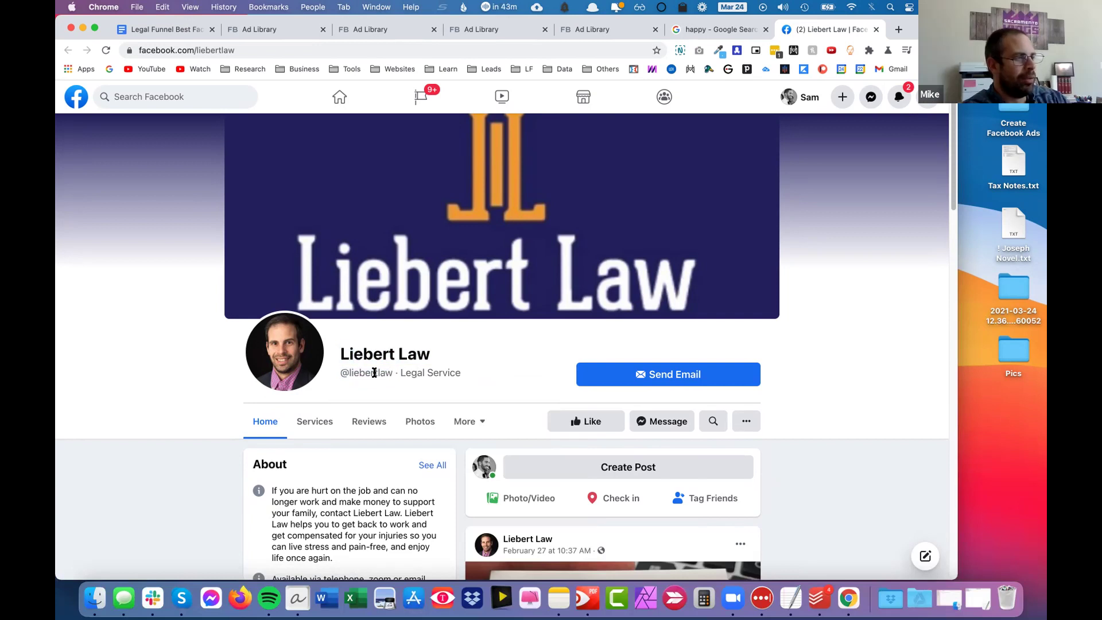
{"action": "mouse_move", "coordinate": [342, 373]}
{"action": "left_mouse_down"}
{"action": "mouse_move", "coordinate": [393, 373]}
{"action": "mouse_move", "coordinate": [439, 349]}
{"action": "mouse_move", "coordinate": [343, 353]}
{"action": "left_mouse_up"}
{"action": "triple_click", "coordinate": [379, 353]}
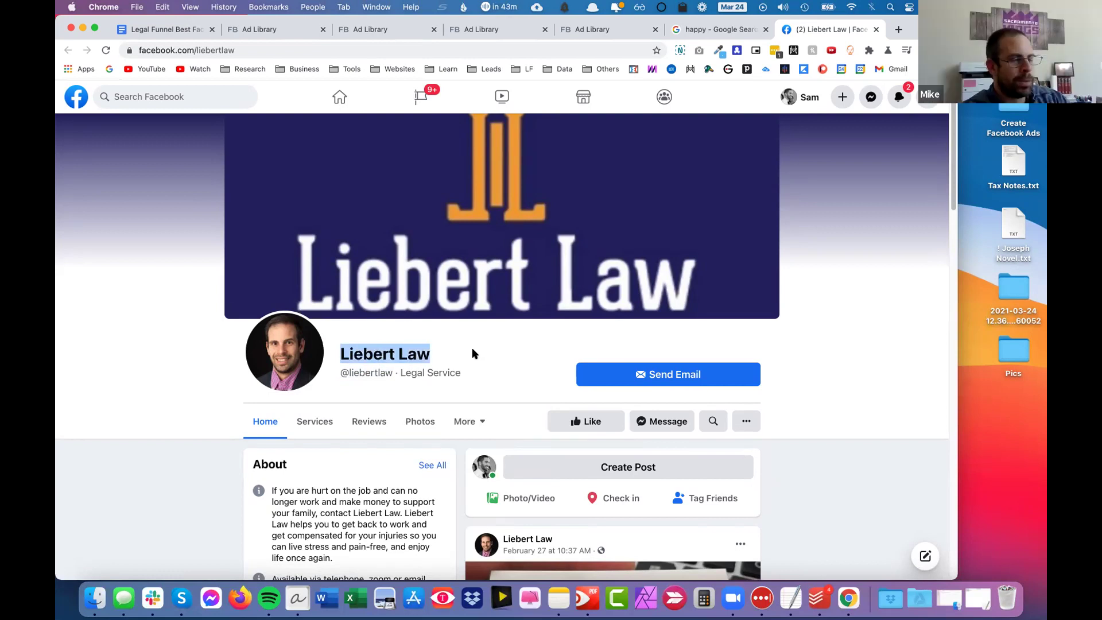
{"action": "left_click", "coordinate": [367, 353]}
{"action": "triple_click", "coordinate": [469, 352]}
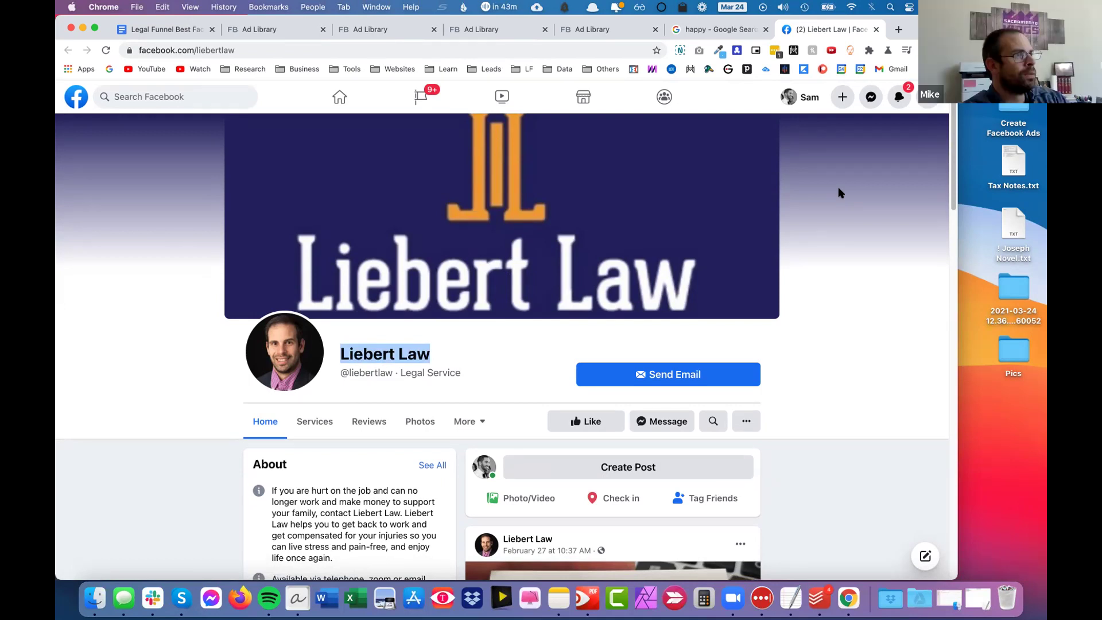
Open Canva in a new tab, look up the Facebook cover design types with "facebook cov", and close Canva again.
{"action": "key", "text": "super+t"}
{"action": "type", "text": "canva"}
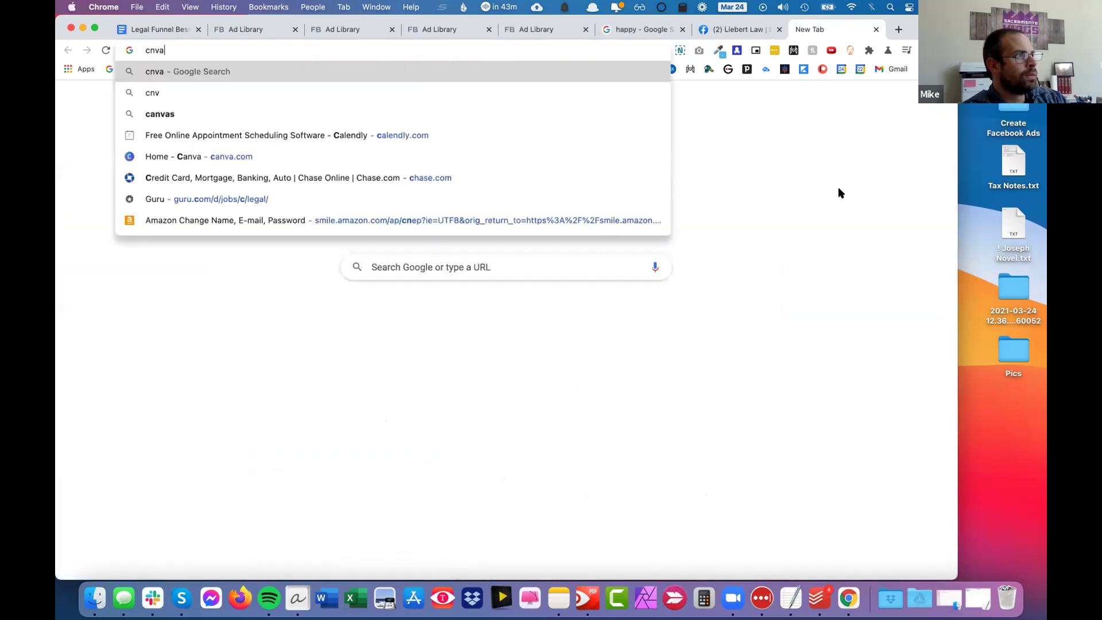
{"action": "key", "text": "Return"}
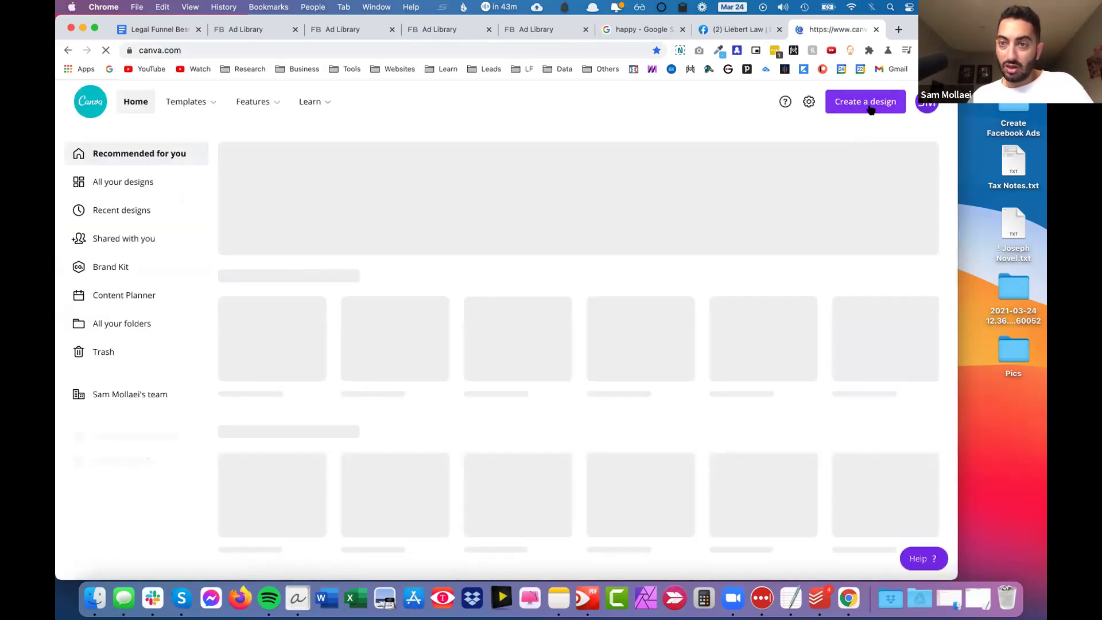
{"action": "left_click", "coordinate": [871, 109]}
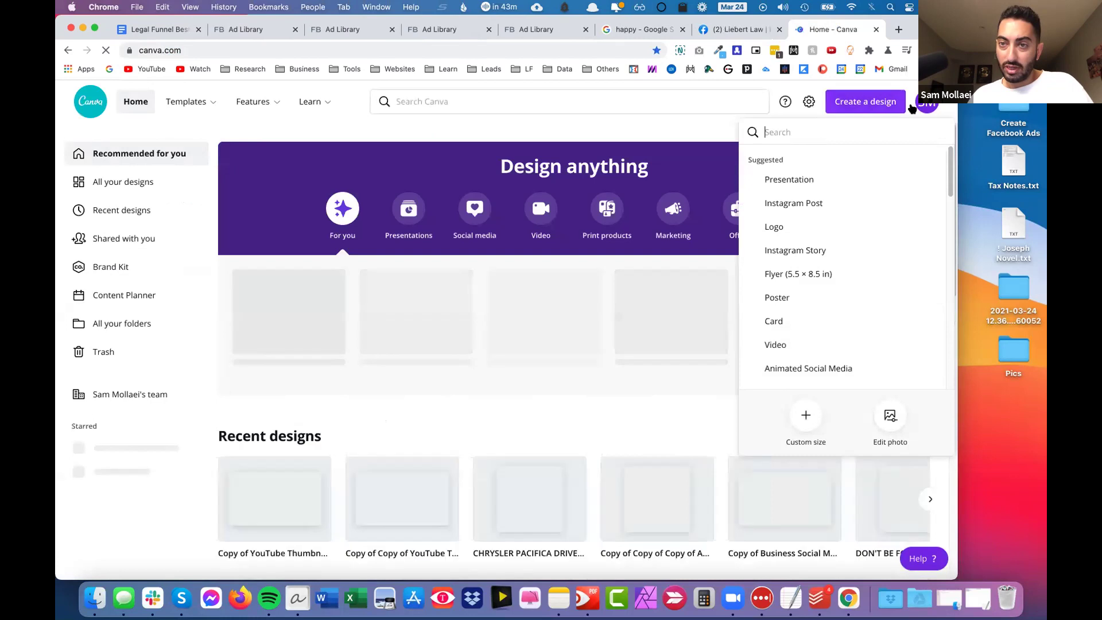
{"action": "type", "text": "facebook cov"}
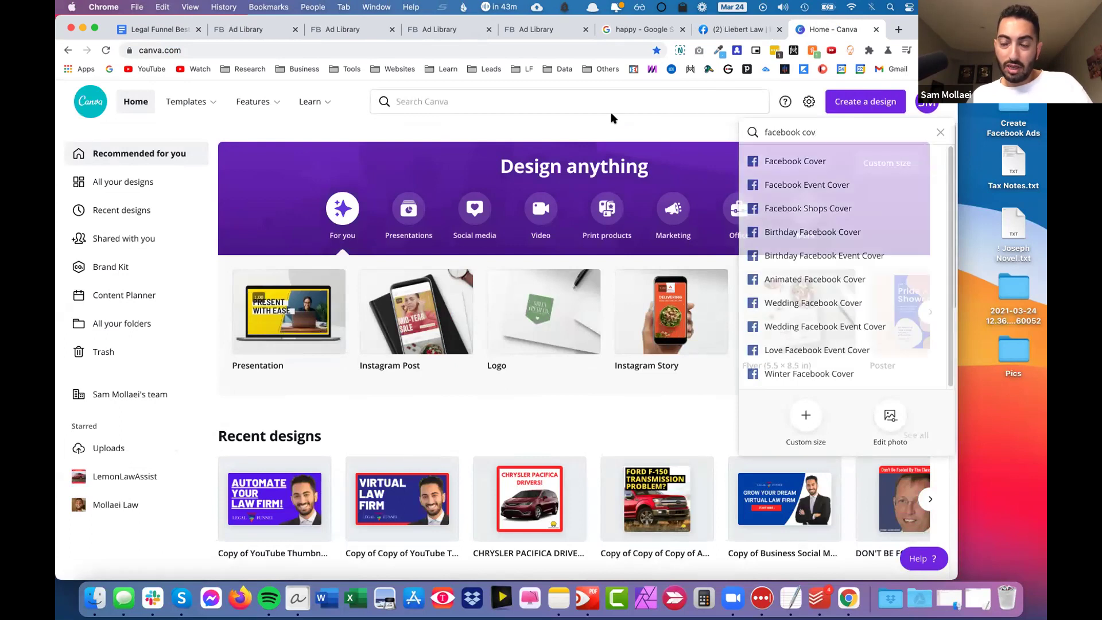
{"action": "key", "text": "Escape"}
{"action": "key", "text": "super+w"}
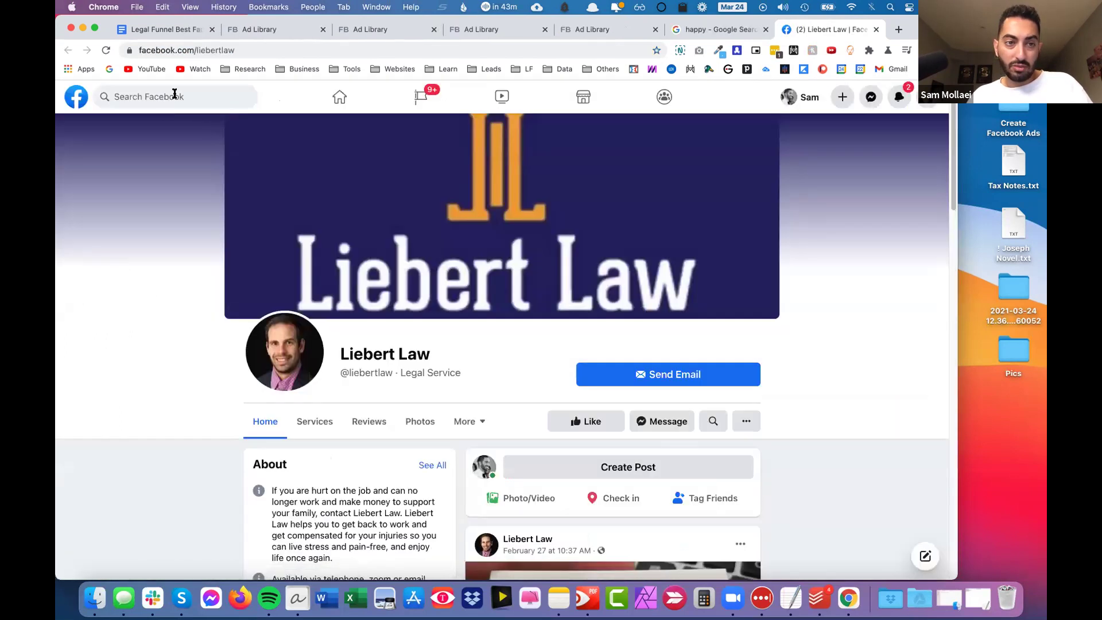
From the intro of your own Facebook profile, open the RIO Law Group, 24/7 Lemon Law and Lemon Law Assist pages in separate tabs.
{"action": "left_click", "coordinate": [174, 96]}
{"action": "type", "text": "rio"}
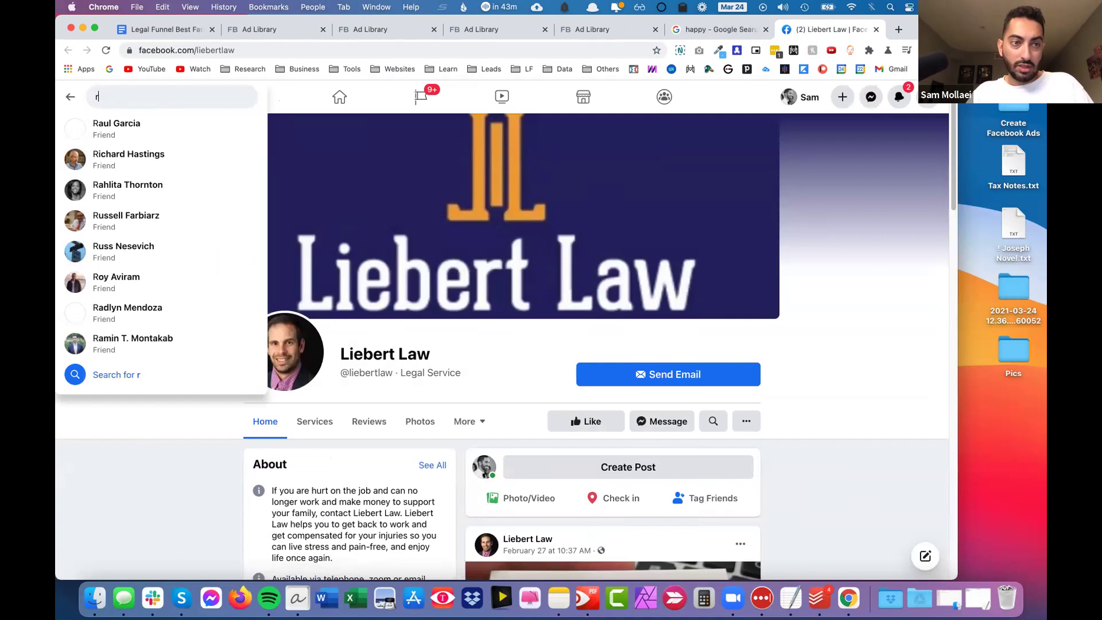
{"action": "left_click", "coordinate": [802, 98]}
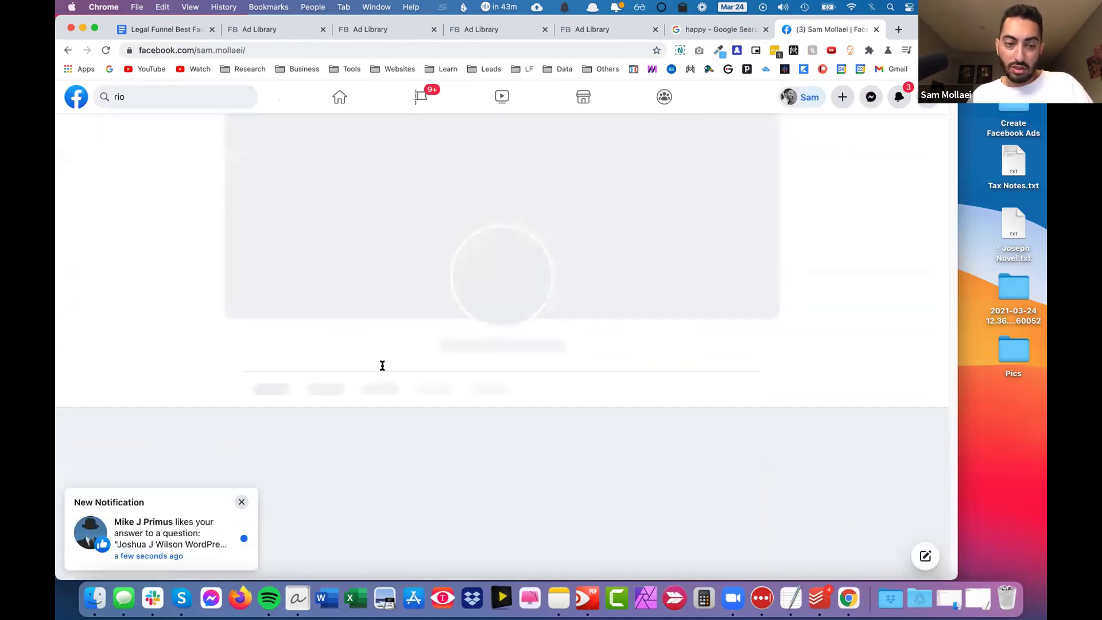
{"action": "scroll", "coordinate": [352, 260], "scroll_direction": "down", "scroll_amount": 5}
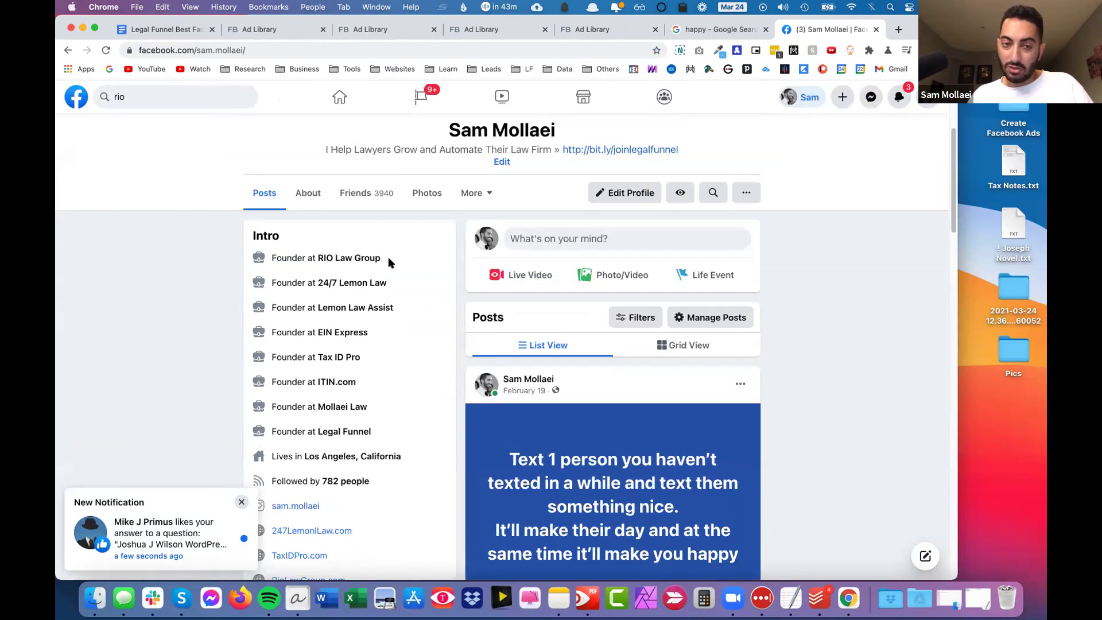
{"action": "left_click", "coordinate": [368, 258], "text": "super"}
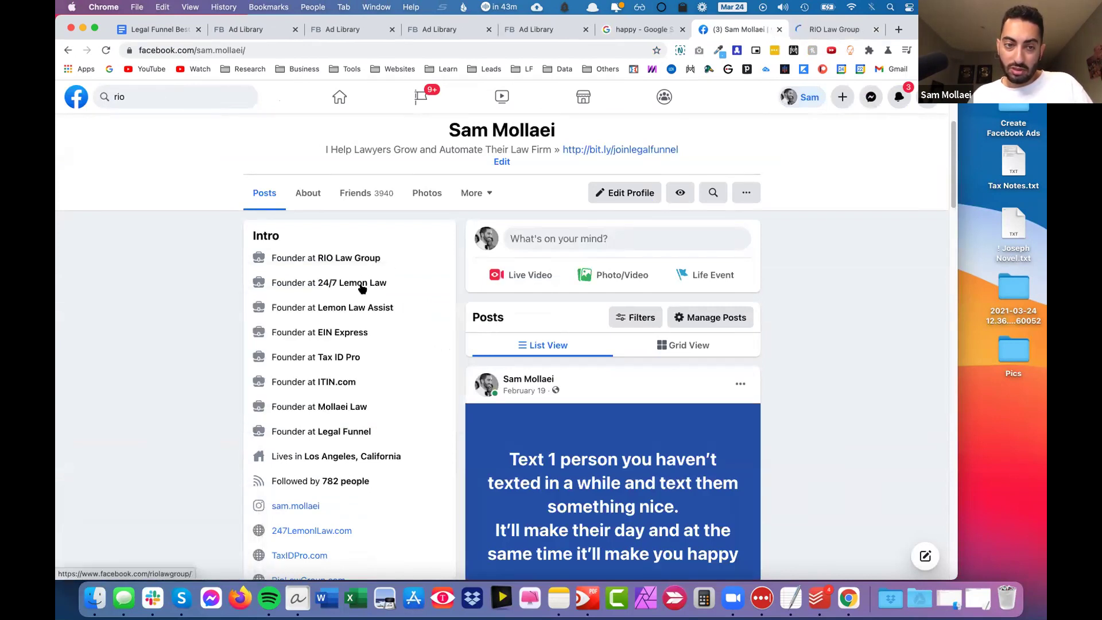
{"action": "left_click", "coordinate": [362, 284], "text": "super"}
{"action": "mouse_move", "coordinate": [361, 287]}
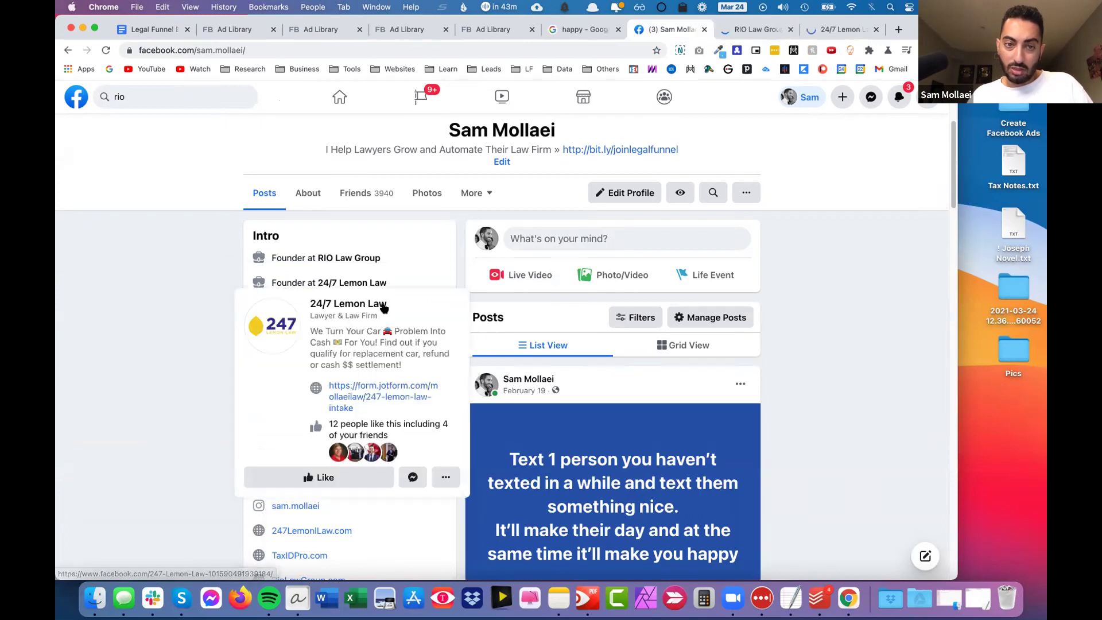
{"action": "left_click", "coordinate": [353, 308], "text": "super"}
Check the opened RIO Law Group and 24/7 Lemon Law pages, and examine the 24/7 Lemon Law cover image.
{"action": "left_click", "coordinate": [683, 32]}
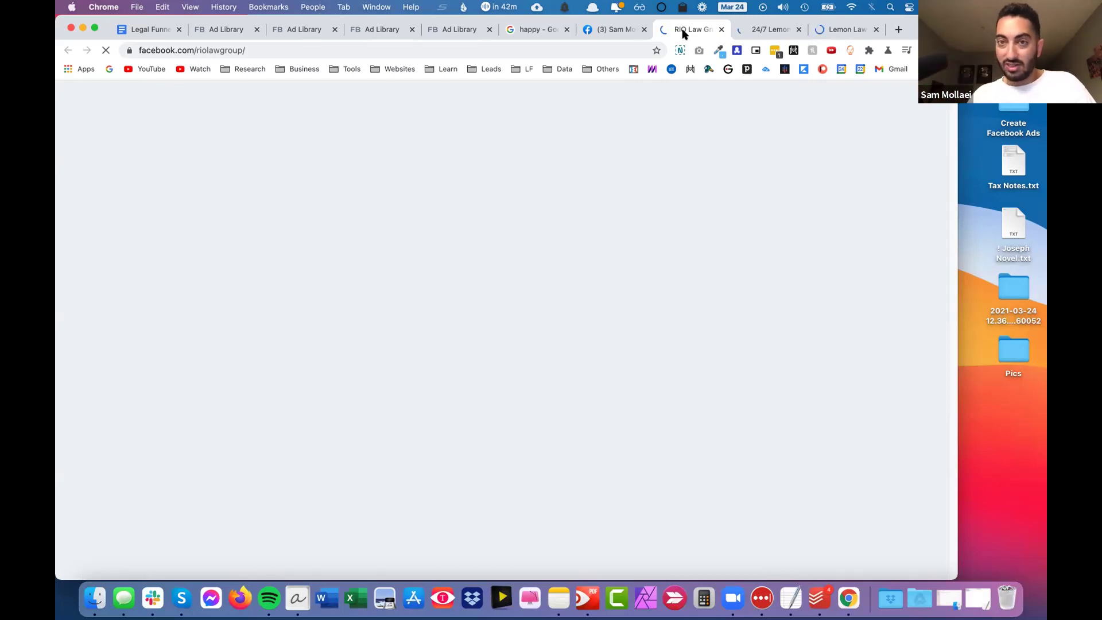
{"action": "left_click", "coordinate": [739, 31]}
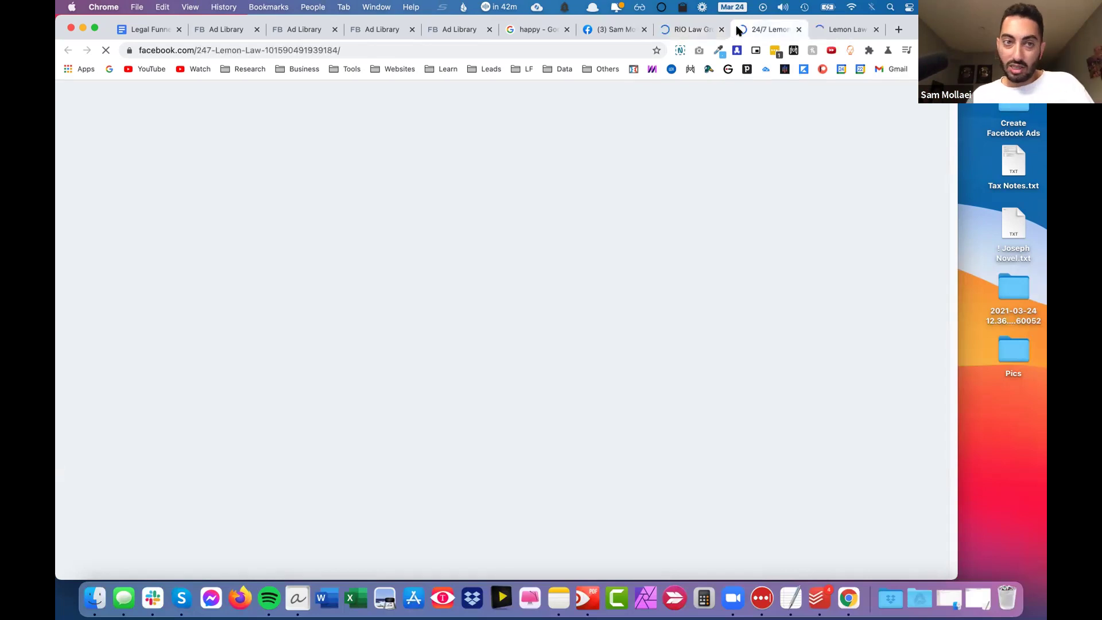
{"action": "left_click", "coordinate": [684, 30]}
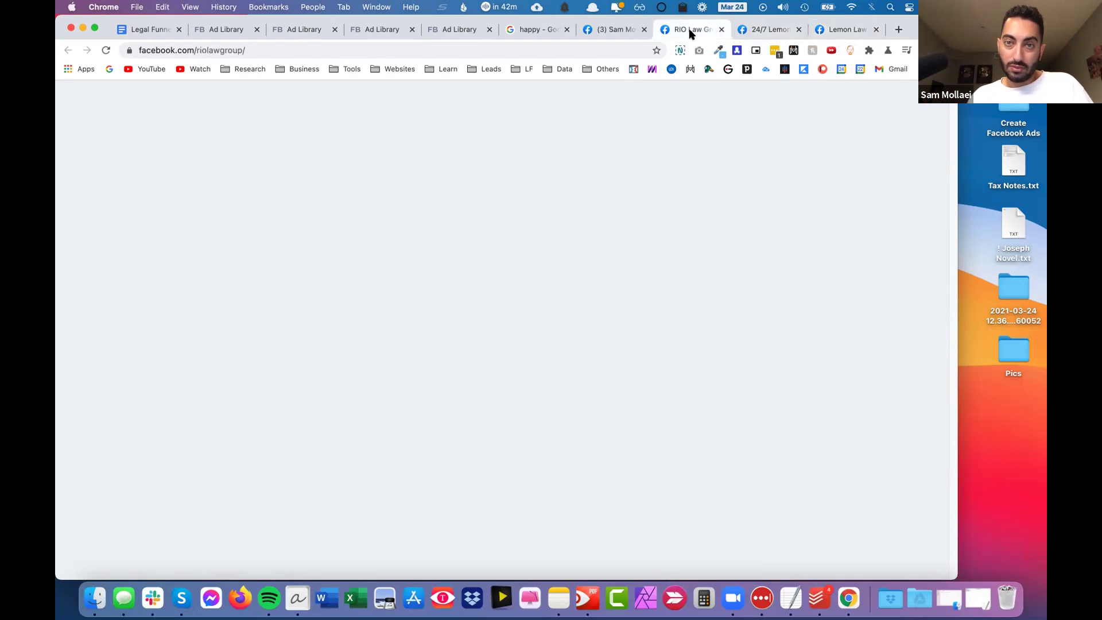
{"action": "left_click", "coordinate": [749, 32]}
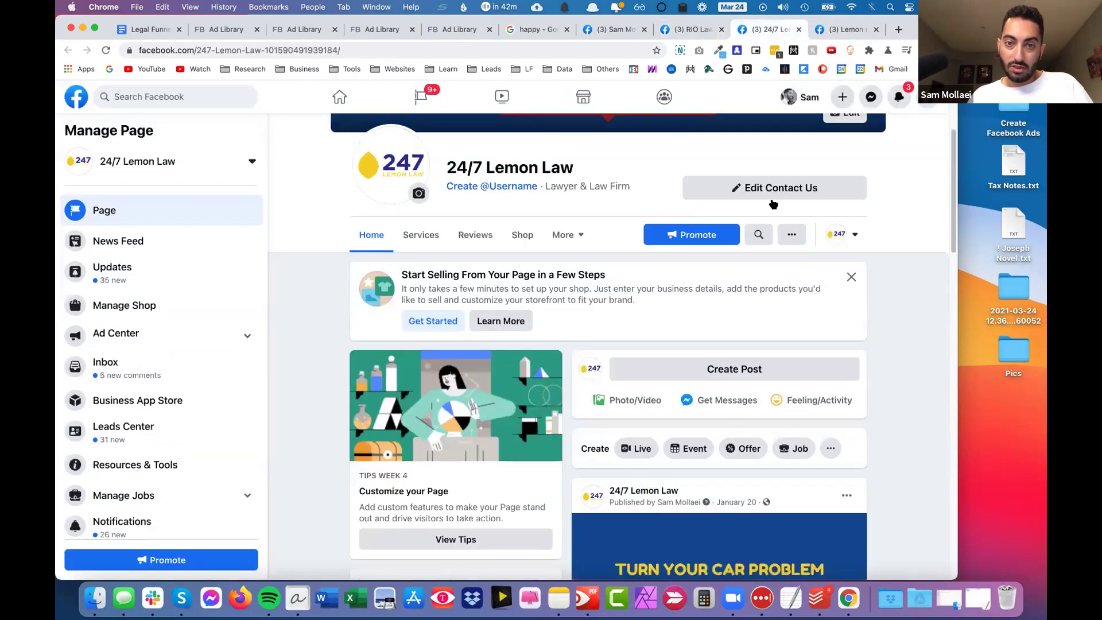
{"action": "scroll", "coordinate": [773, 204], "scroll_direction": "up", "scroll_amount": 4}
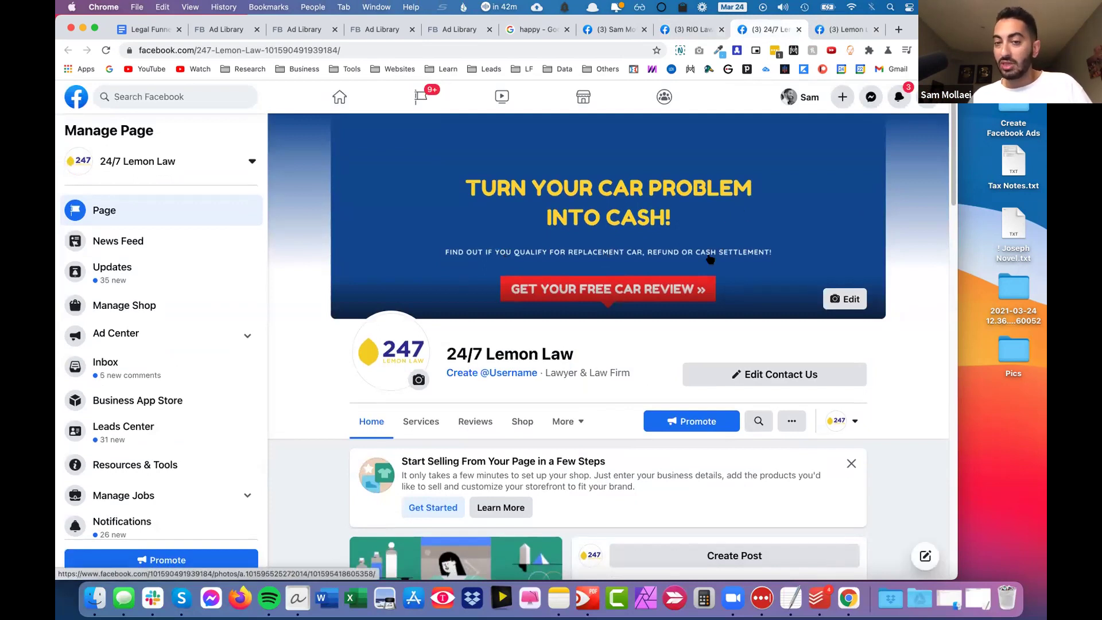
Try to create the username 247lemonlaw for the 24/7 Lemon Law page, and dismiss the dialogs.
{"action": "left_click", "coordinate": [507, 372]}
{"action": "left_click", "coordinate": [406, 374]}
{"action": "type", "text": "247lemonlaw"}
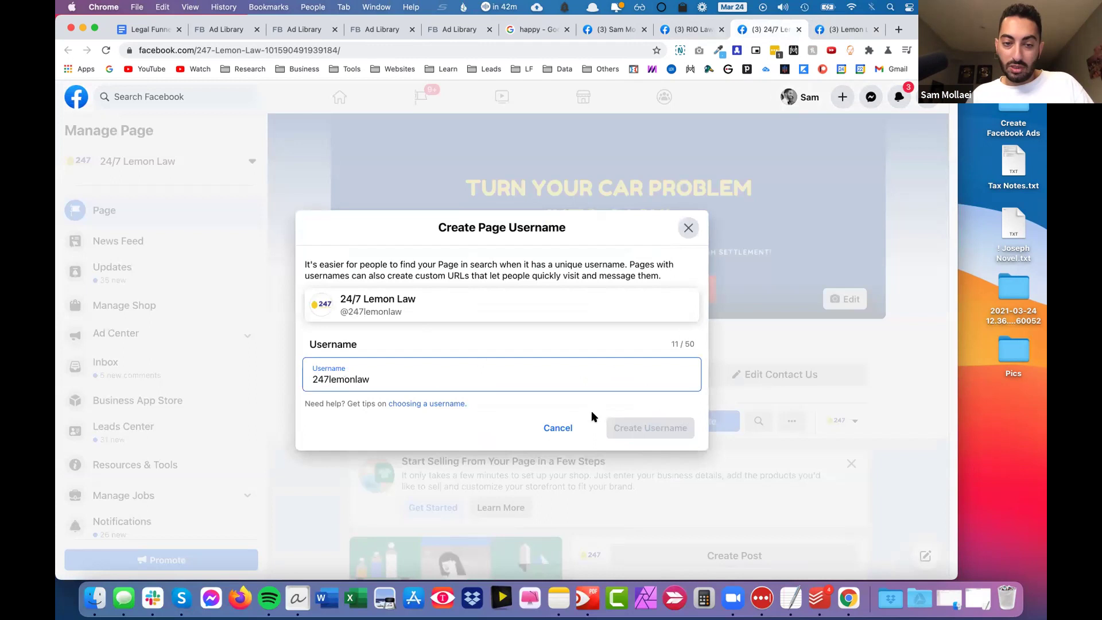
{"action": "left_click", "coordinate": [660, 429]}
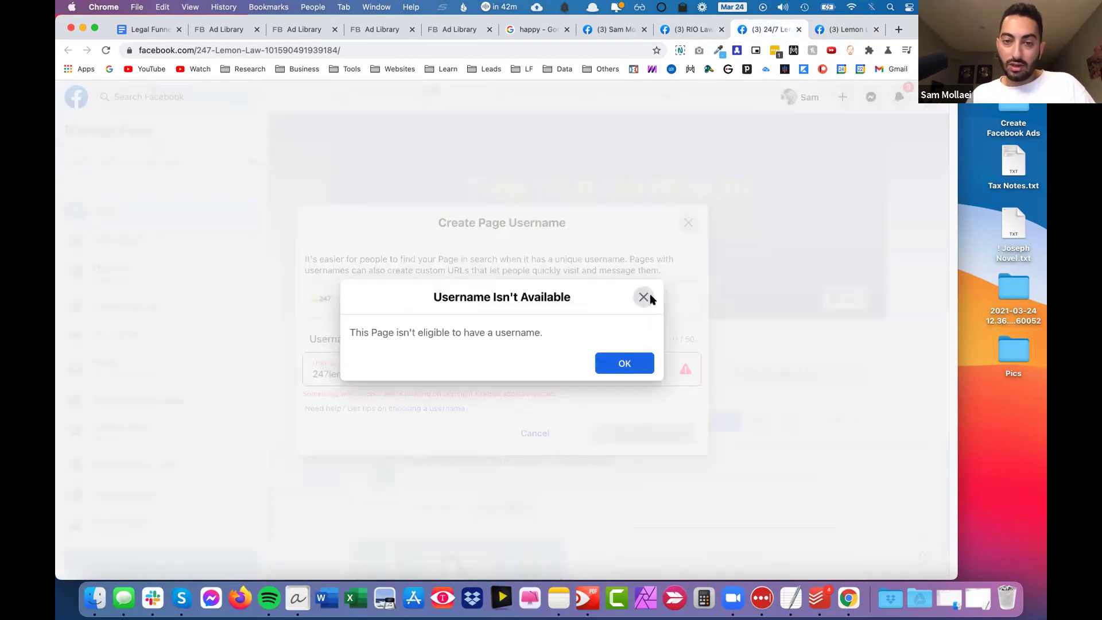
{"action": "left_click", "coordinate": [643, 296]}
{"action": "left_click", "coordinate": [689, 221]}
Compare the cover images and headers of the RIO Law Group, Lemon Law Assist and 24/7 Lemon Law pages.
{"action": "left_click", "coordinate": [692, 30]}
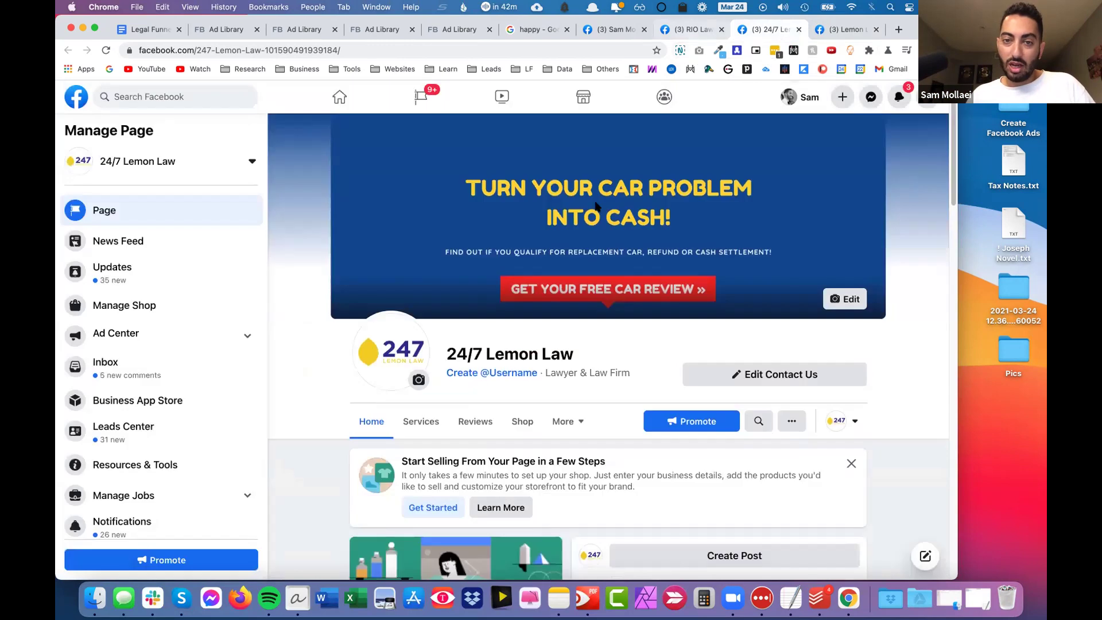
{"action": "scroll", "coordinate": [614, 236], "scroll_direction": "up", "scroll_amount": 4}
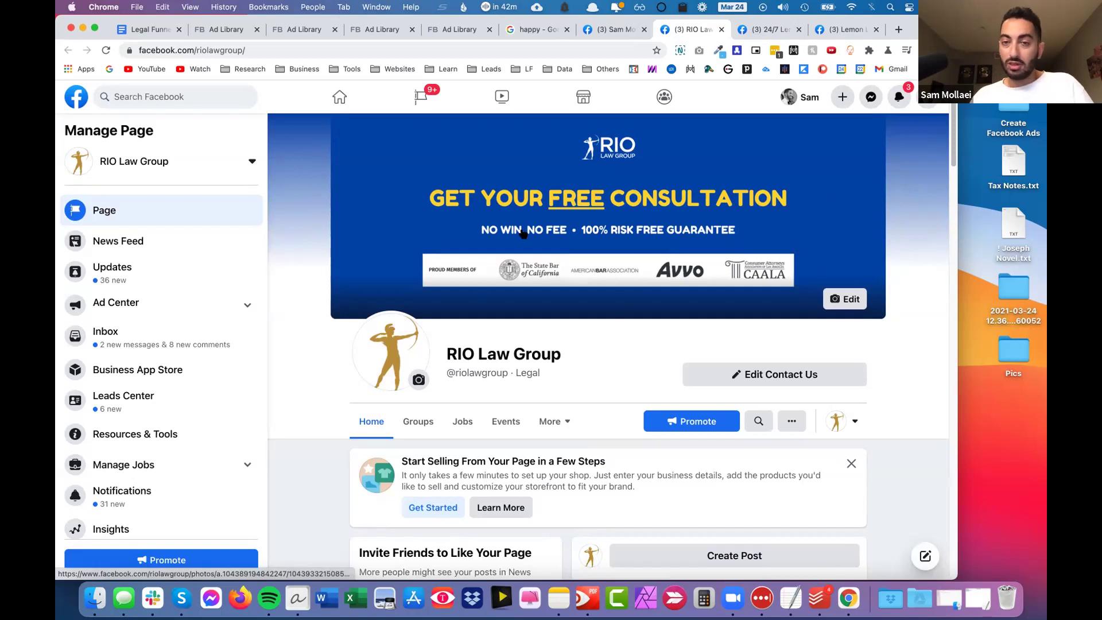
{"action": "left_click", "coordinate": [841, 31]}
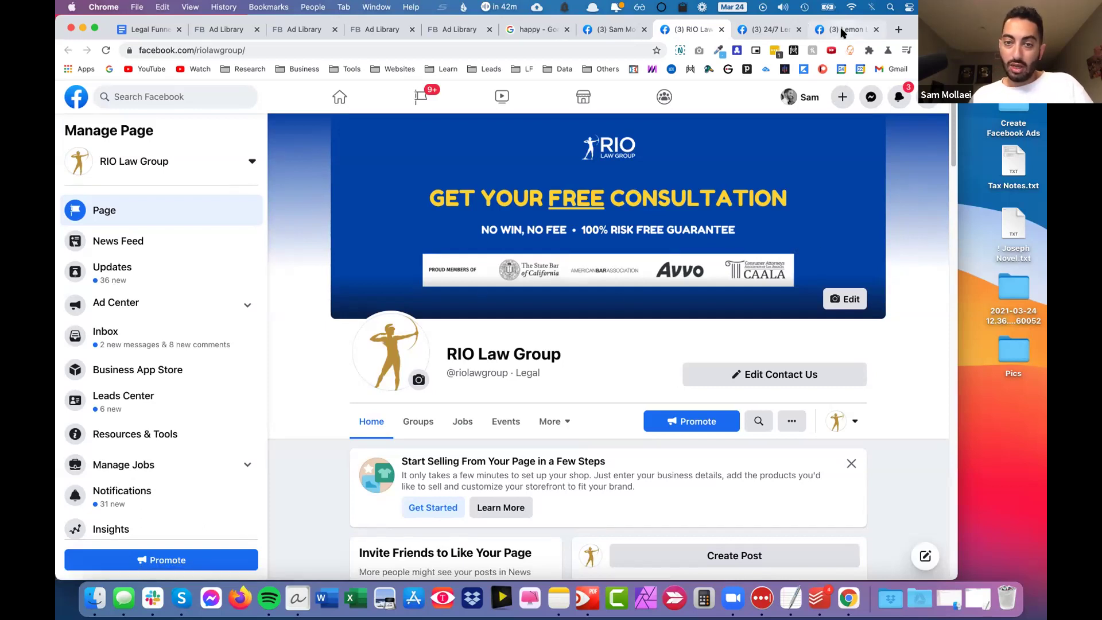
{"action": "scroll", "coordinate": [655, 328], "scroll_direction": "up", "scroll_amount": 3}
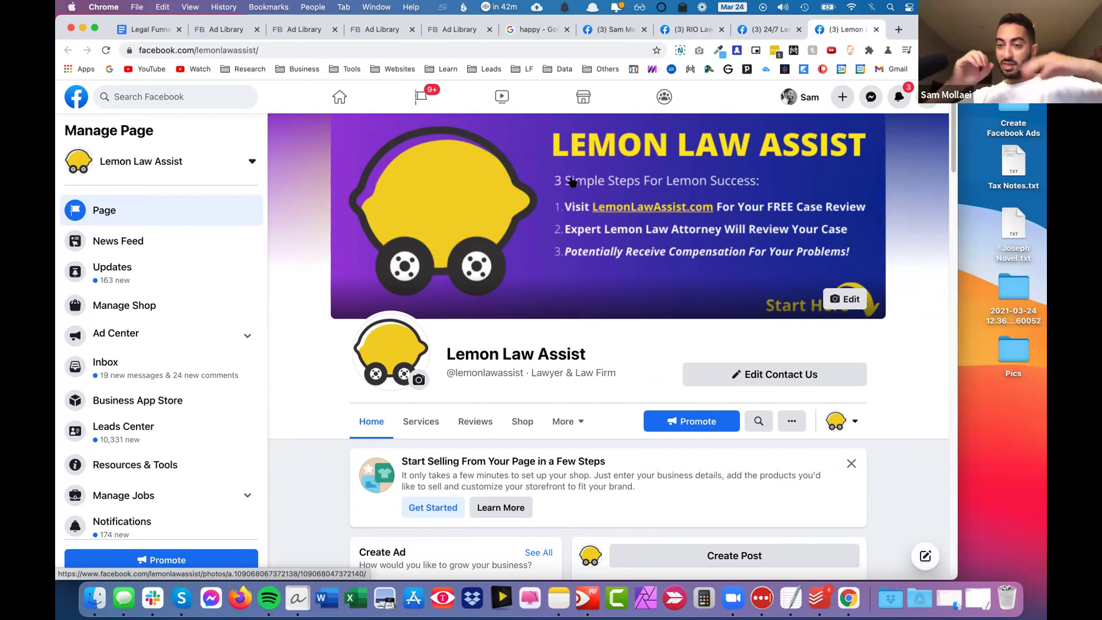
{"action": "left_click", "coordinate": [769, 29]}
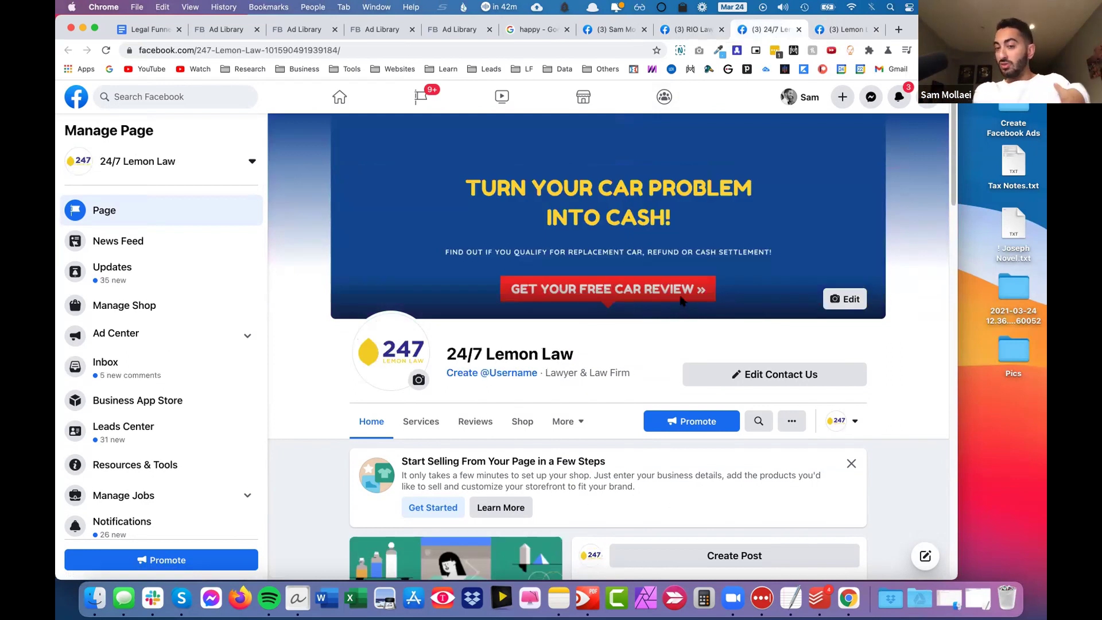
Glance at the Facebook ads examples document, and return from your own profile to the Liebert Law page.
{"action": "left_click", "coordinate": [617, 31]}
{"action": "left_click", "coordinate": [534, 29]}
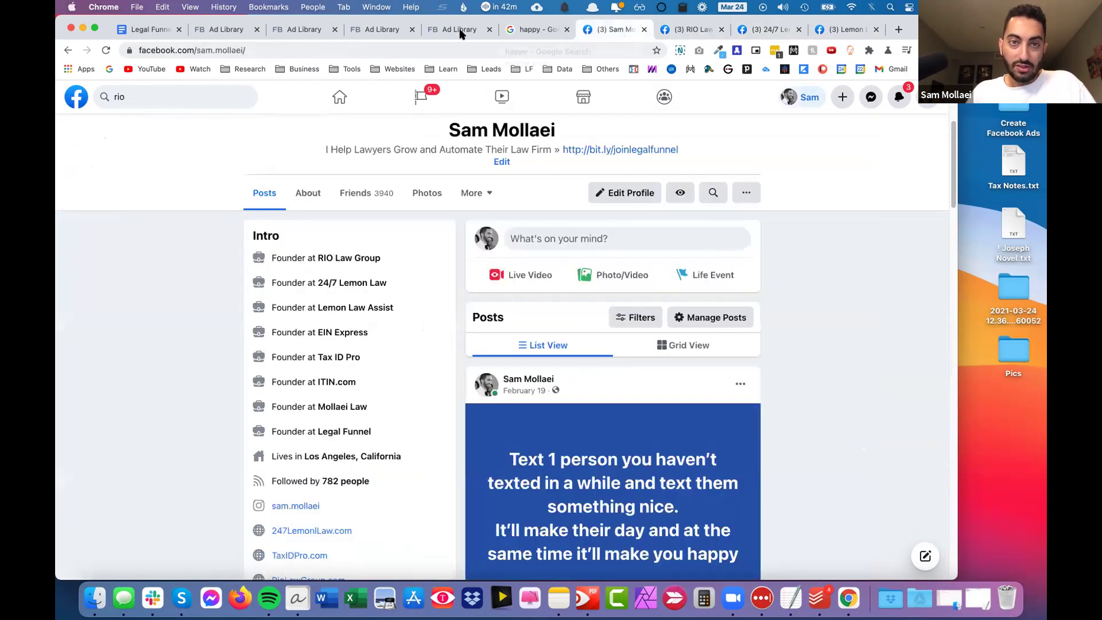
{"action": "left_click", "coordinate": [137, 35]}
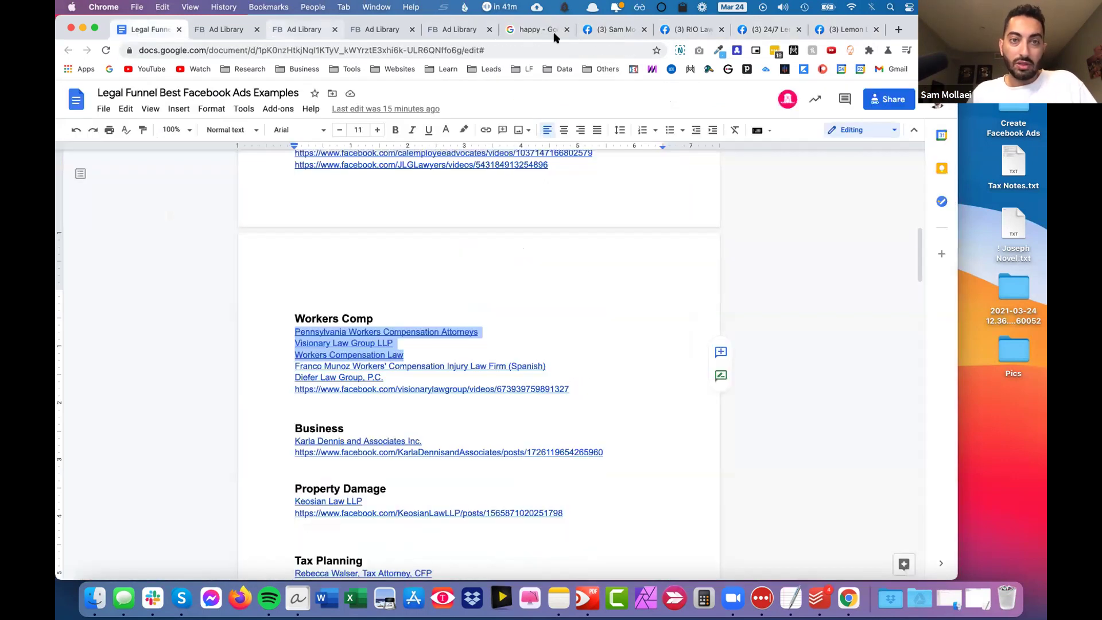
{"action": "left_click", "coordinate": [614, 30]}
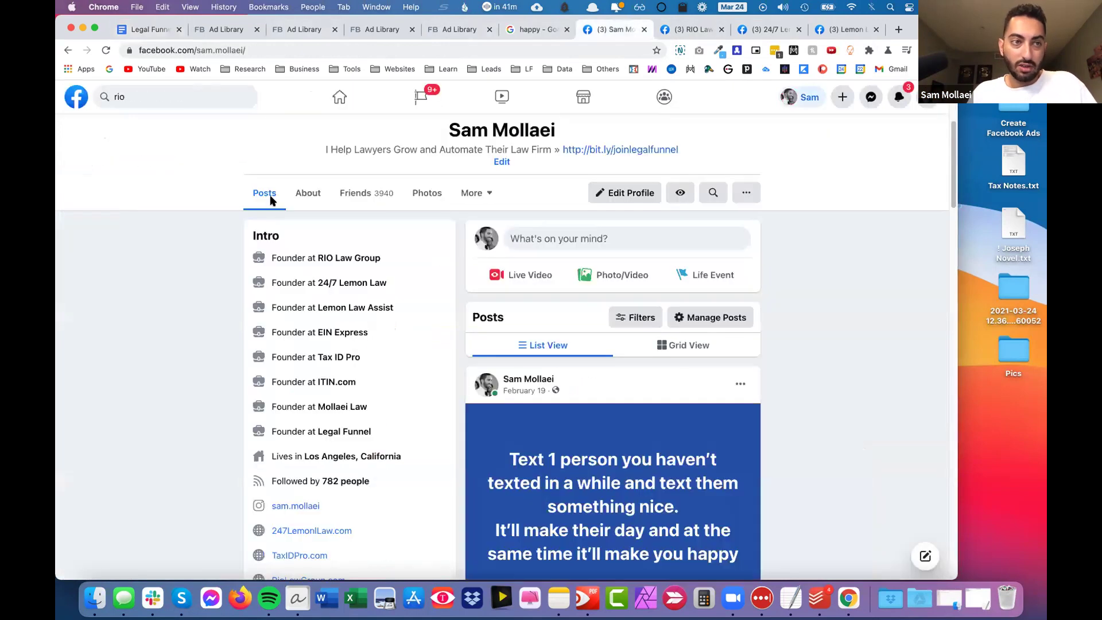
{"action": "left_click", "coordinate": [67, 51]}
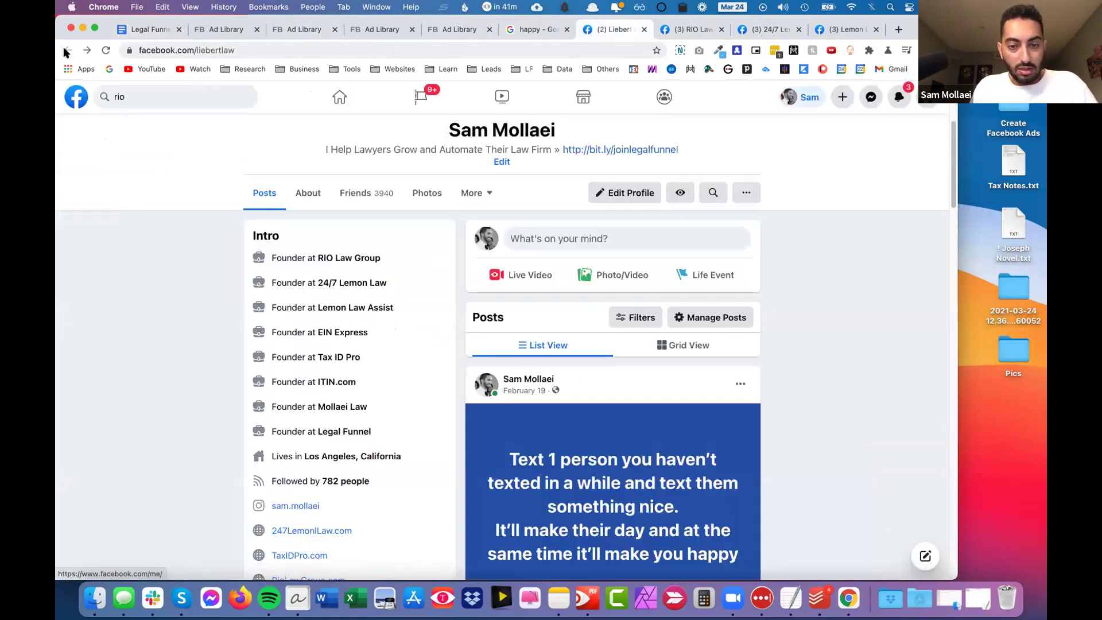
Examine the Liebert Law page's posts, photos and About details, and return to its cover image.
{"action": "scroll", "coordinate": [875, 287], "scroll_direction": "down", "scroll_amount": 5}
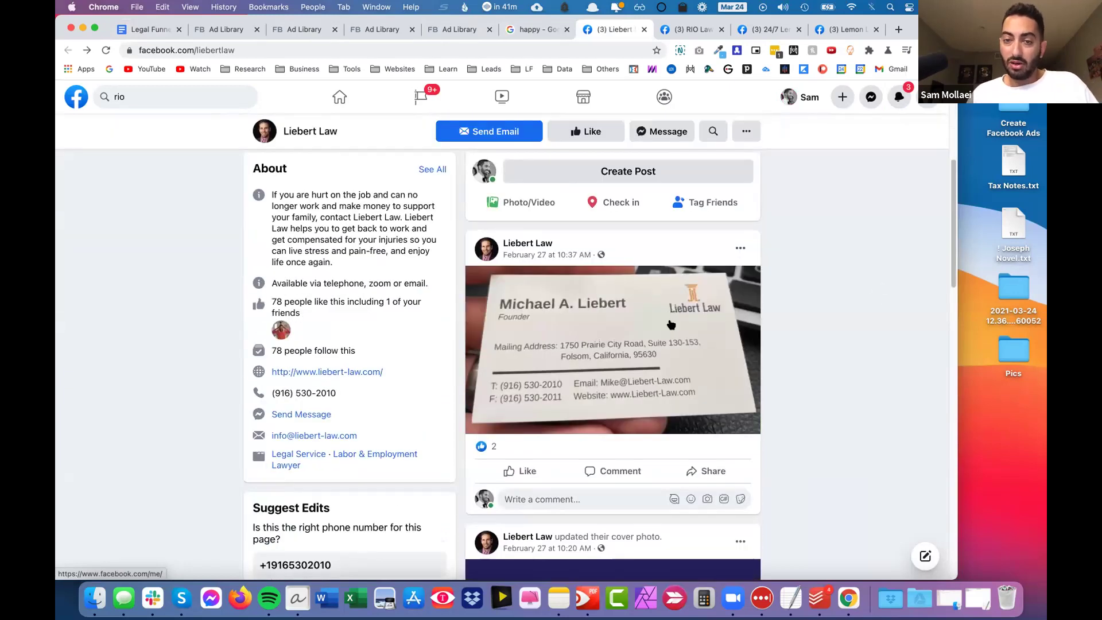
{"action": "scroll", "coordinate": [711, 316], "scroll_direction": "down", "scroll_amount": 2}
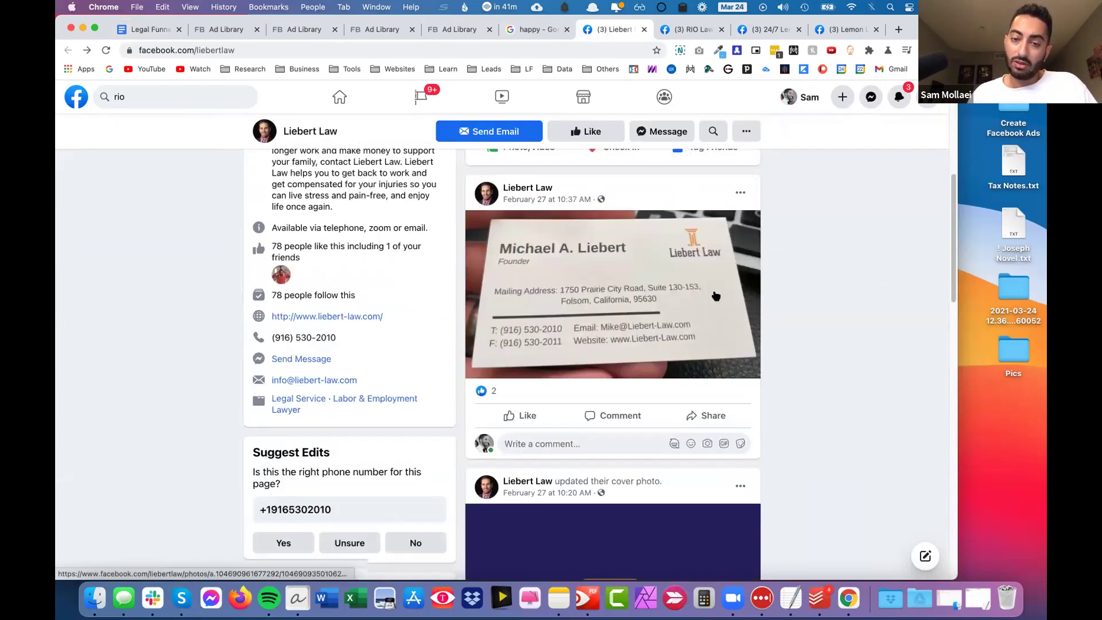
{"action": "scroll", "coordinate": [823, 271], "scroll_direction": "down", "scroll_amount": 6}
{"action": "scroll", "coordinate": [823, 271], "scroll_direction": "up", "scroll_amount": 2}
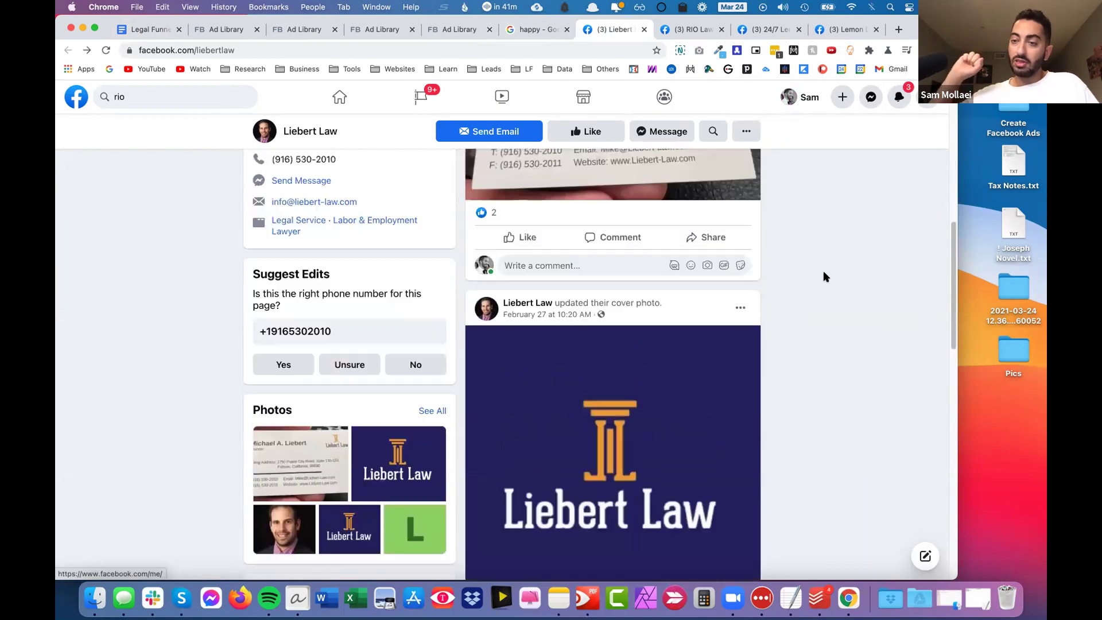
{"action": "scroll", "coordinate": [823, 270], "scroll_direction": "up", "scroll_amount": 4}
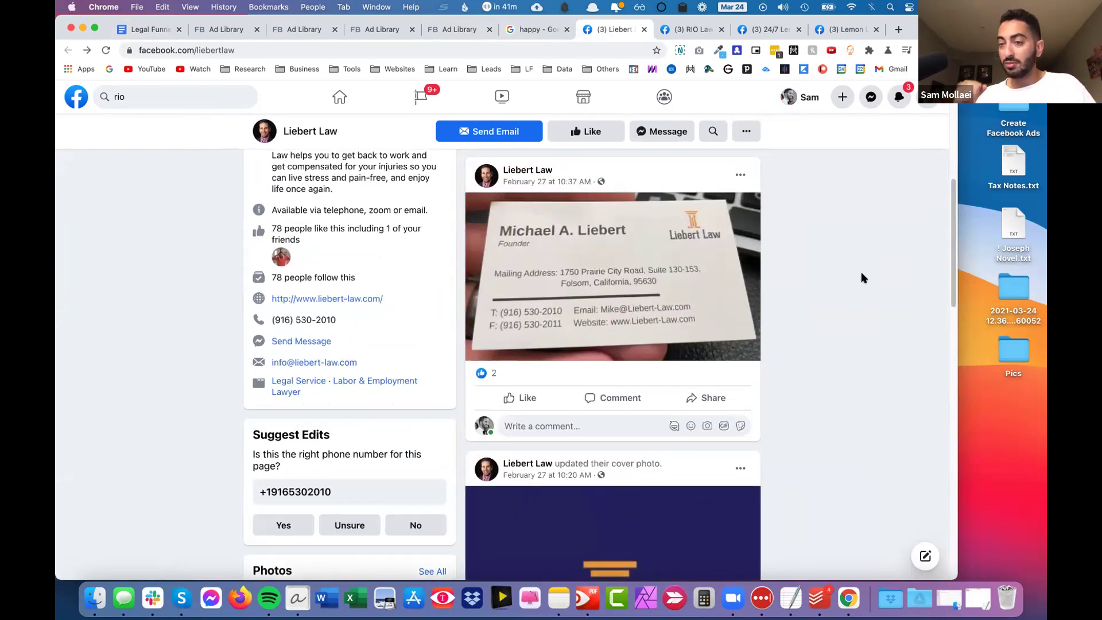
{"action": "scroll", "coordinate": [861, 276], "scroll_direction": "up", "scroll_amount": 1}
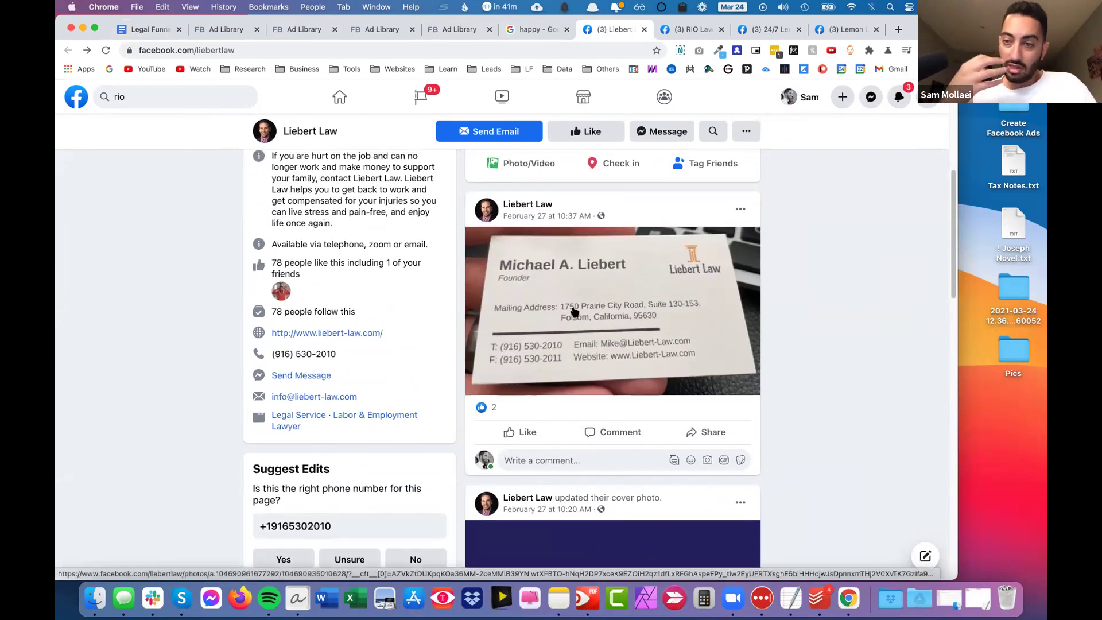
{"action": "scroll", "coordinate": [574, 312], "scroll_direction": "up", "scroll_amount": 2}
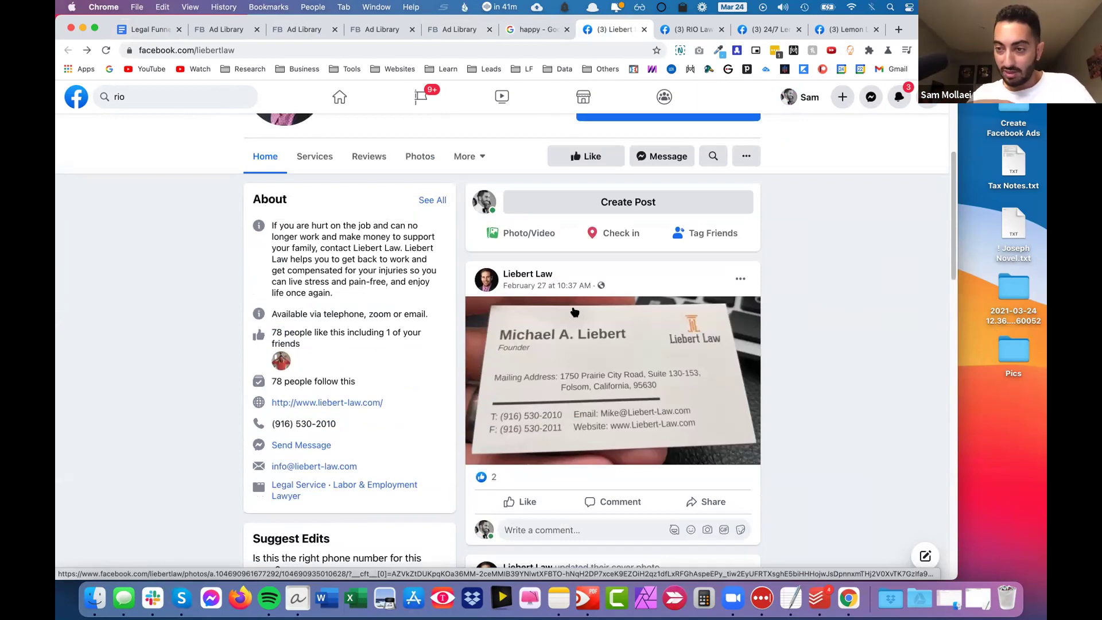
{"action": "scroll", "coordinate": [572, 311], "scroll_direction": "down", "scroll_amount": 10}
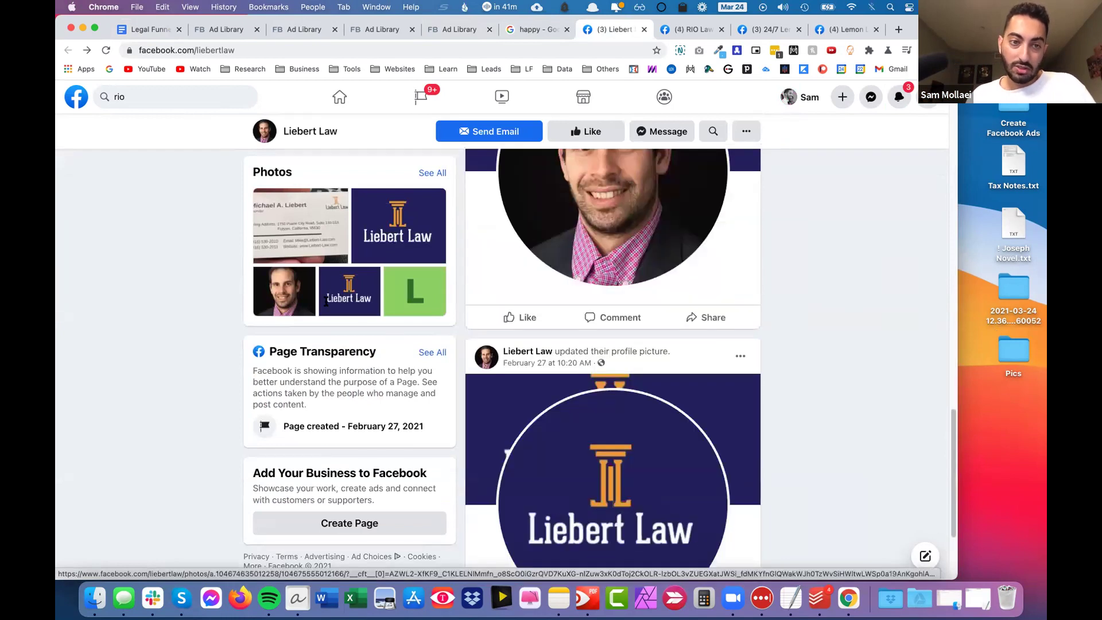
{"action": "scroll", "coordinate": [402, 287], "scroll_direction": "up", "scroll_amount": 10}
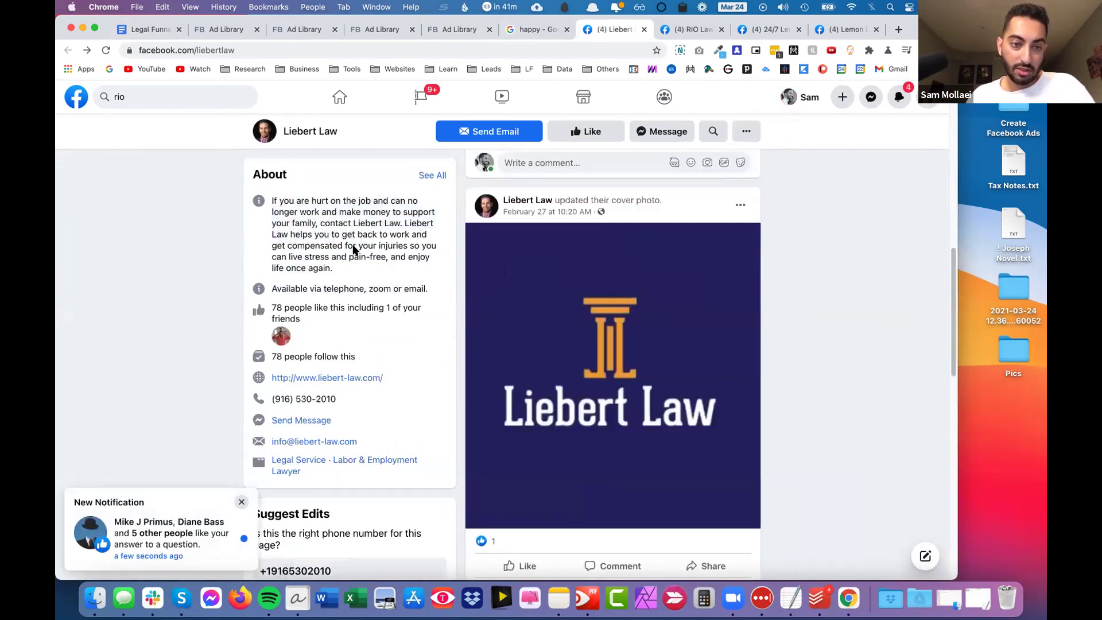
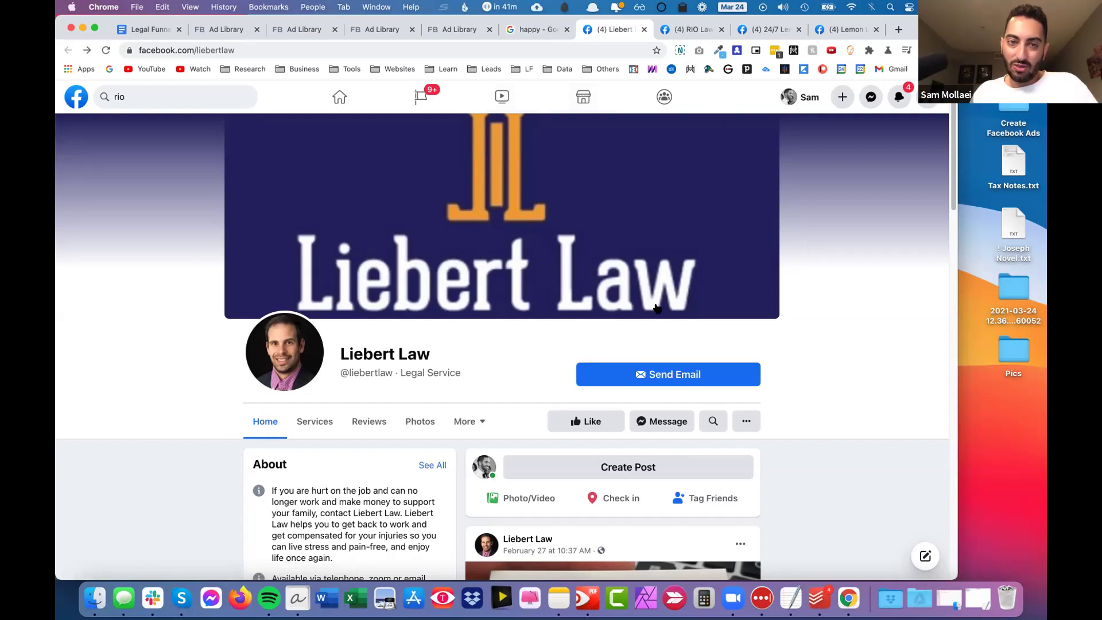
Open the lead ads Forms Library in the RIO Law Group page's publishing tools, dismissing the notification.
{"action": "left_click", "coordinate": [683, 33]}
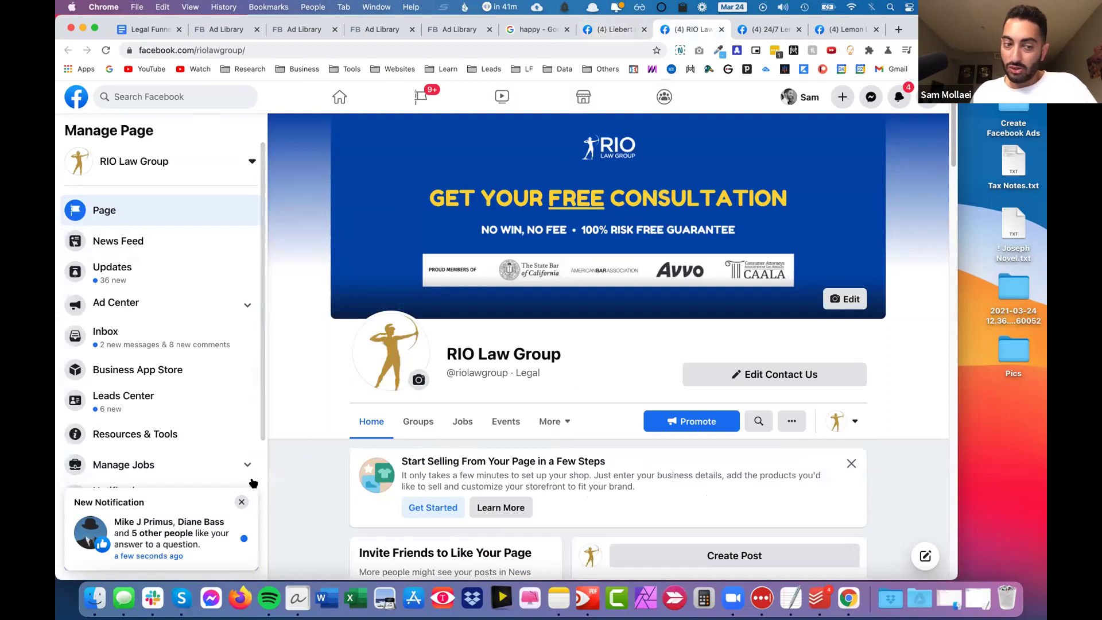
{"action": "left_click", "coordinate": [241, 502]}
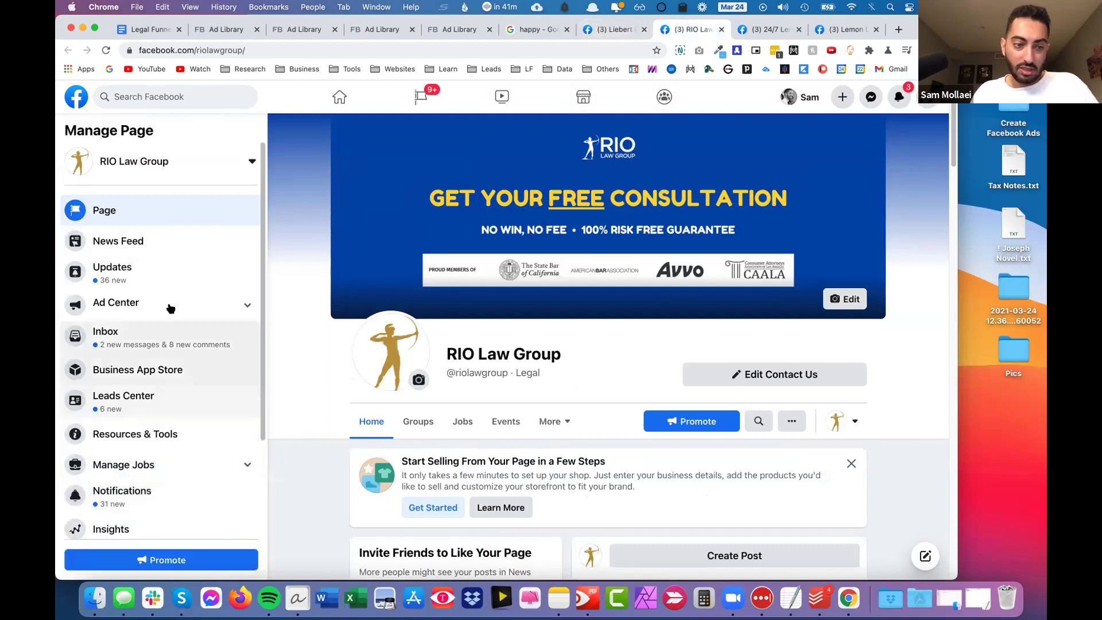
{"action": "scroll", "coordinate": [201, 450], "scroll_direction": "down", "scroll_amount": 5}
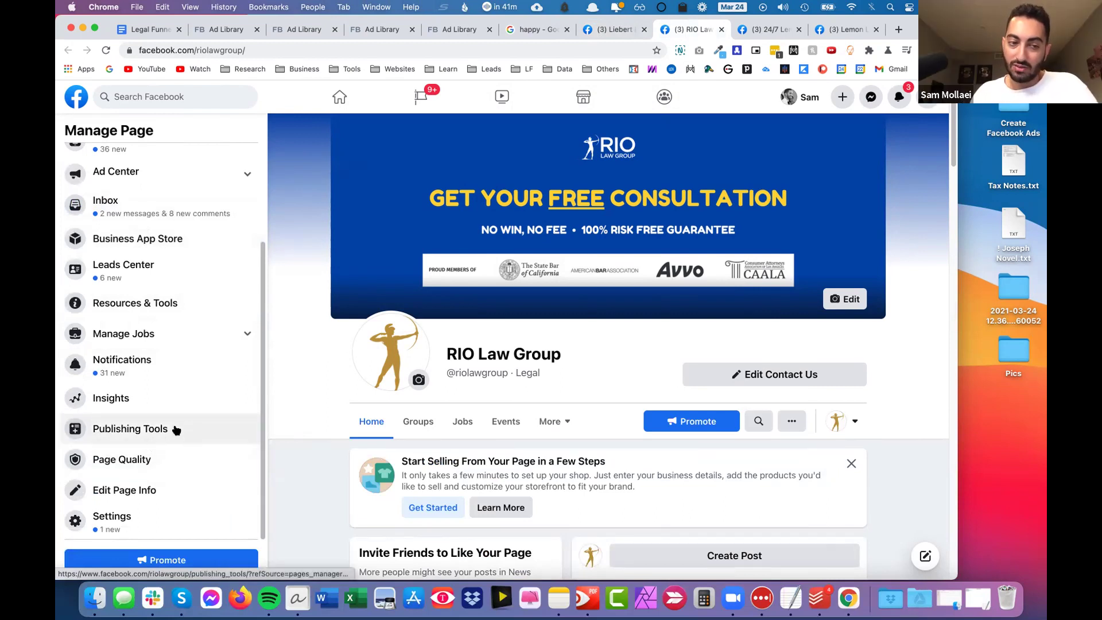
{"action": "left_click", "coordinate": [150, 432]}
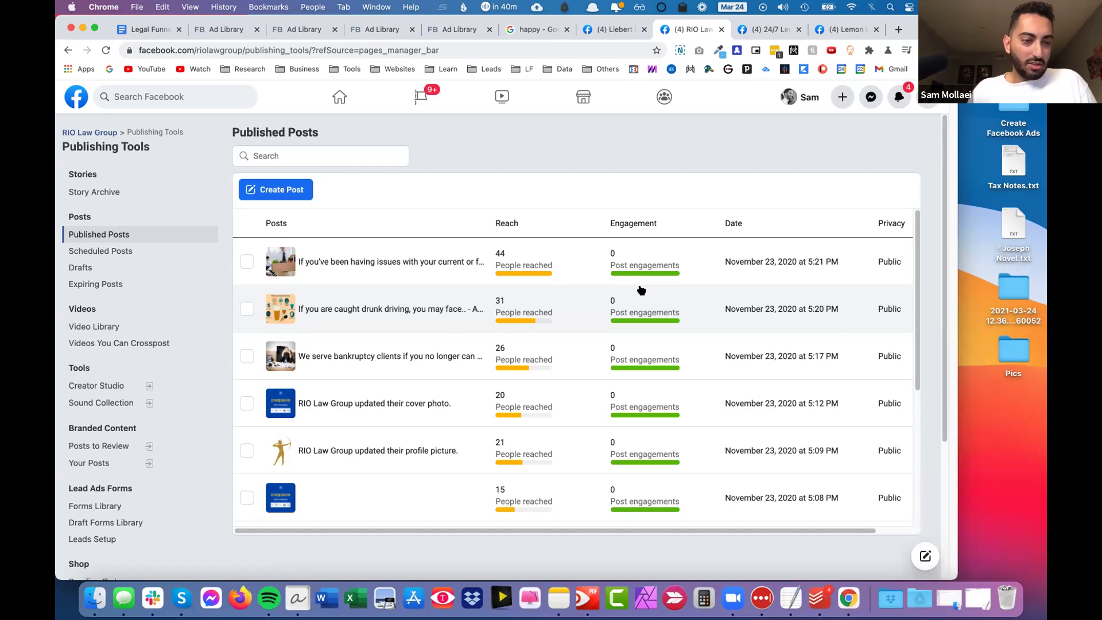
{"action": "left_click", "coordinate": [145, 488]}
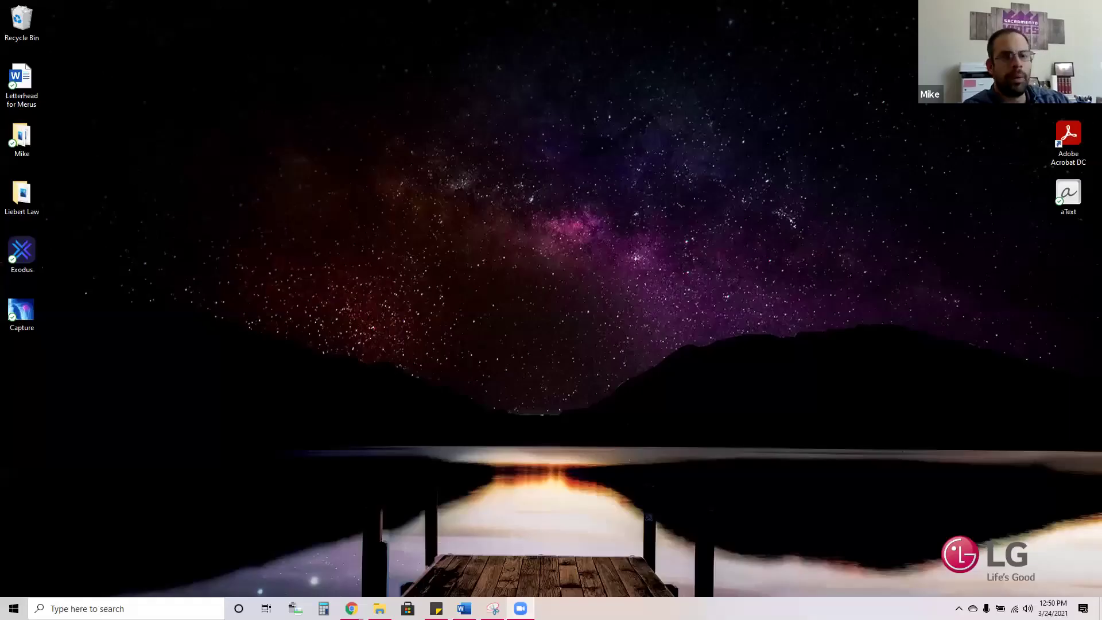
Continue from Liebert Law's Forms Library to Business Suite and start a blank new lead form for Worker's Compensation for Employees.
{"action": "key", "text": "alt+Tab"}
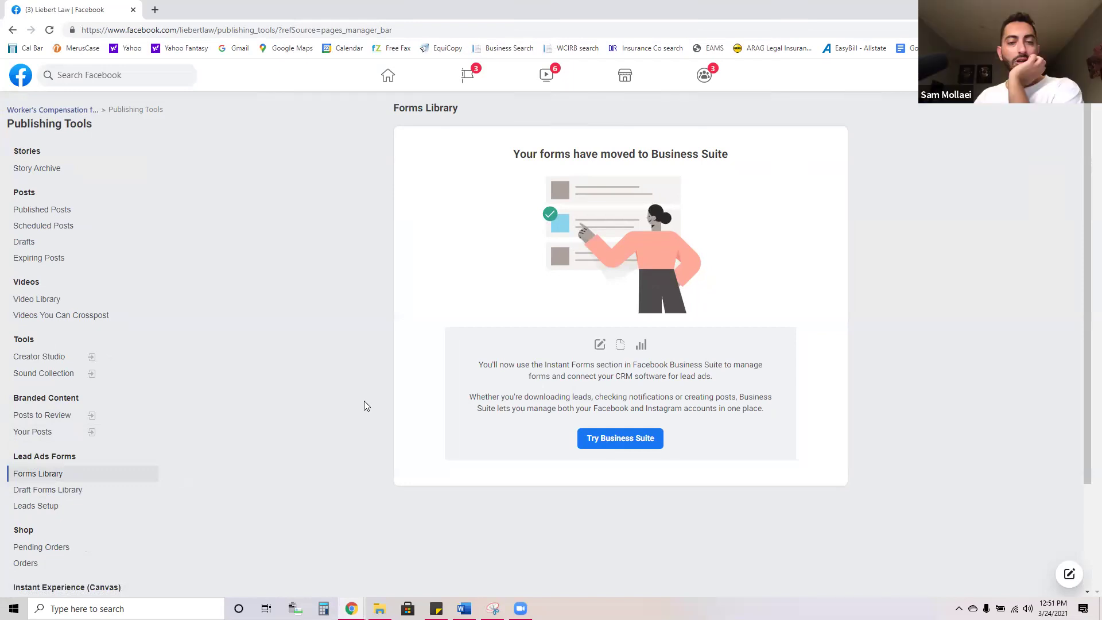
{"action": "left_click", "coordinate": [615, 445]}
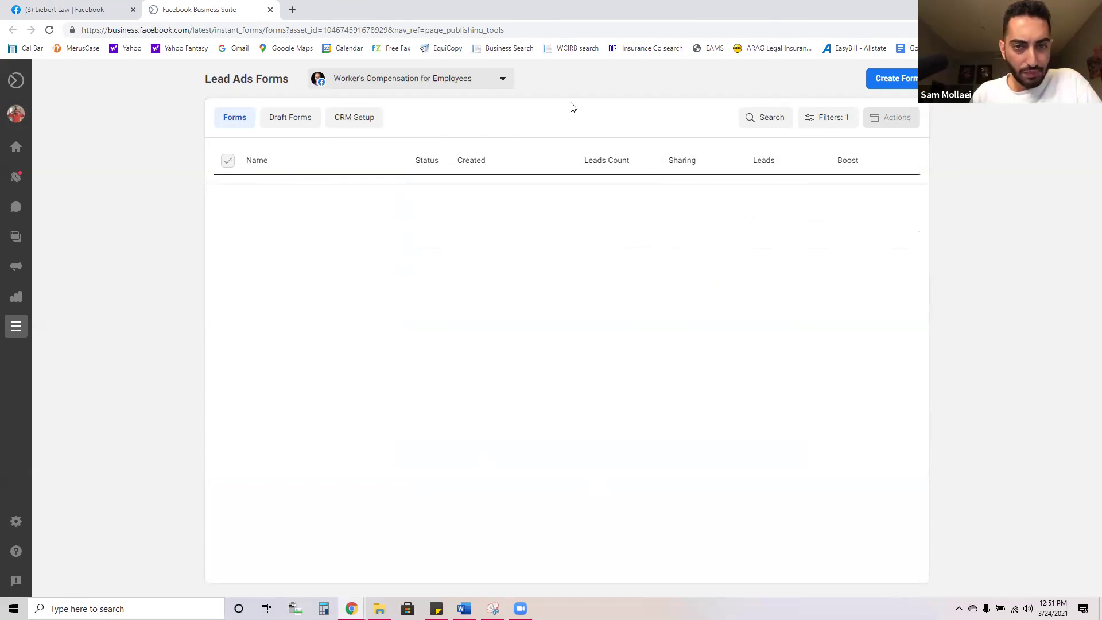
{"action": "left_click", "coordinate": [885, 86]}
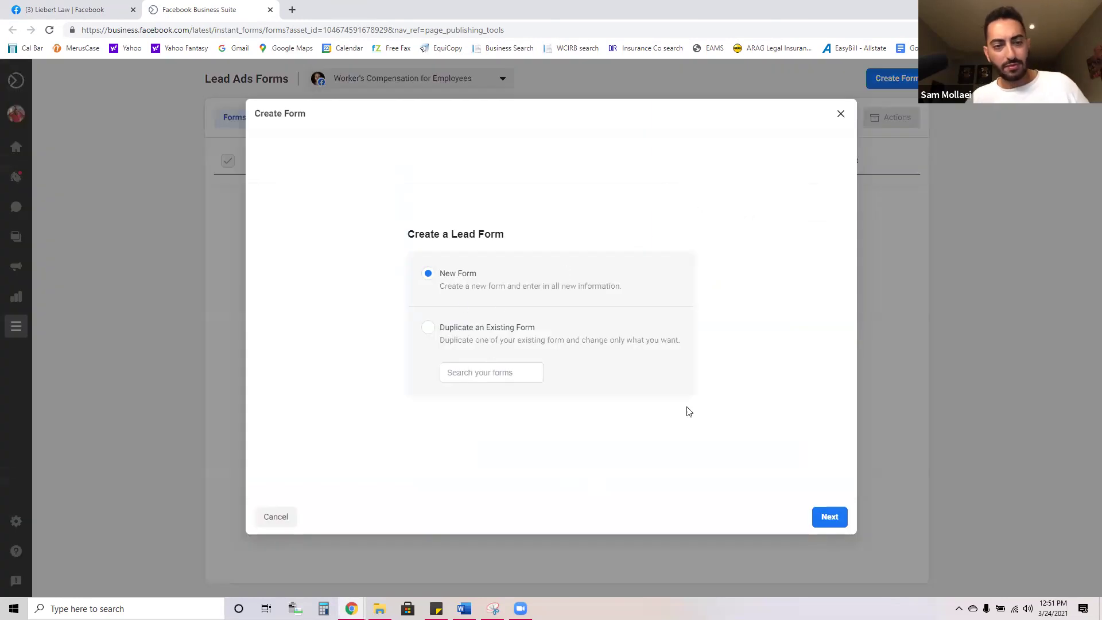
{"action": "left_click", "coordinate": [831, 517]}
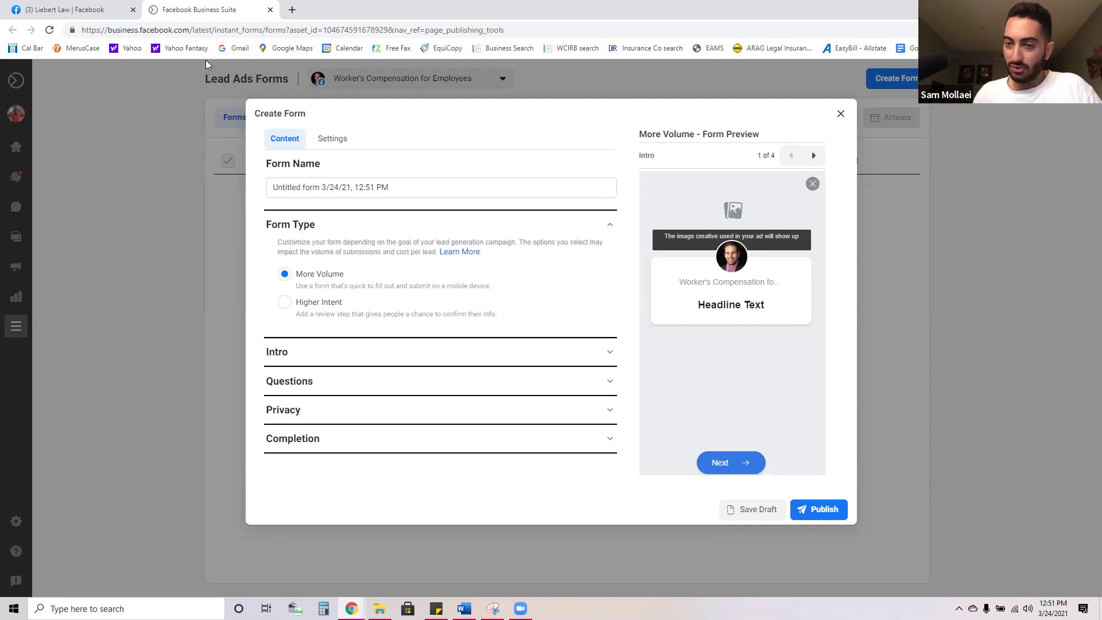
{"action": "key", "text": "super+d"}
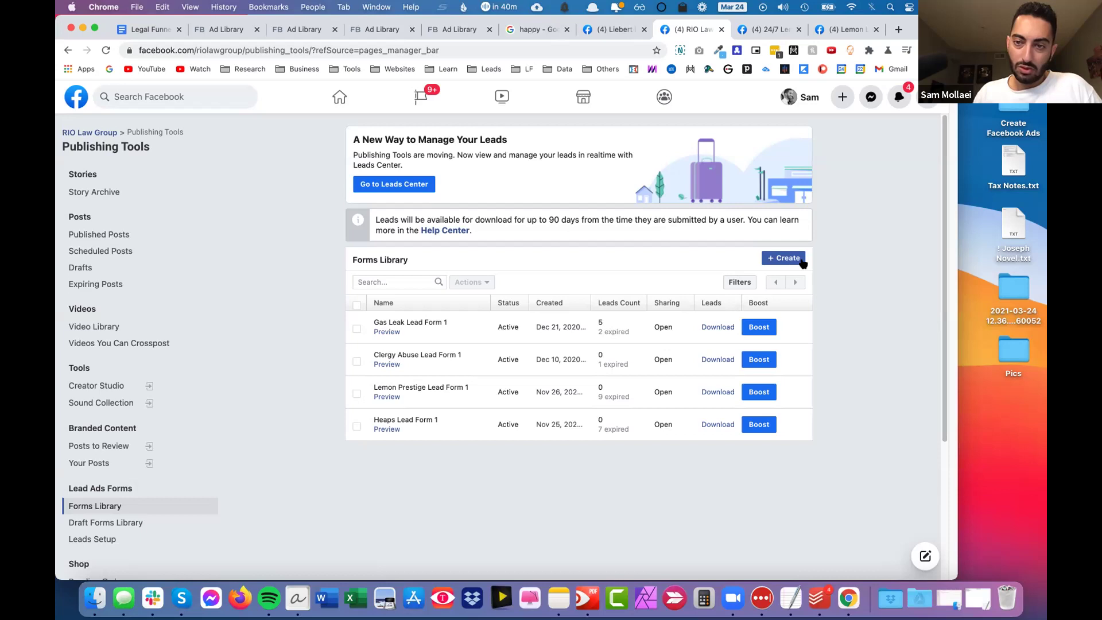
{"action": "left_click", "coordinate": [801, 260]}
{"action": "left_click", "coordinate": [775, 539]}
{"action": "triple_click", "coordinate": [281, 222]}
{"action": "type", "text": "Delete"}
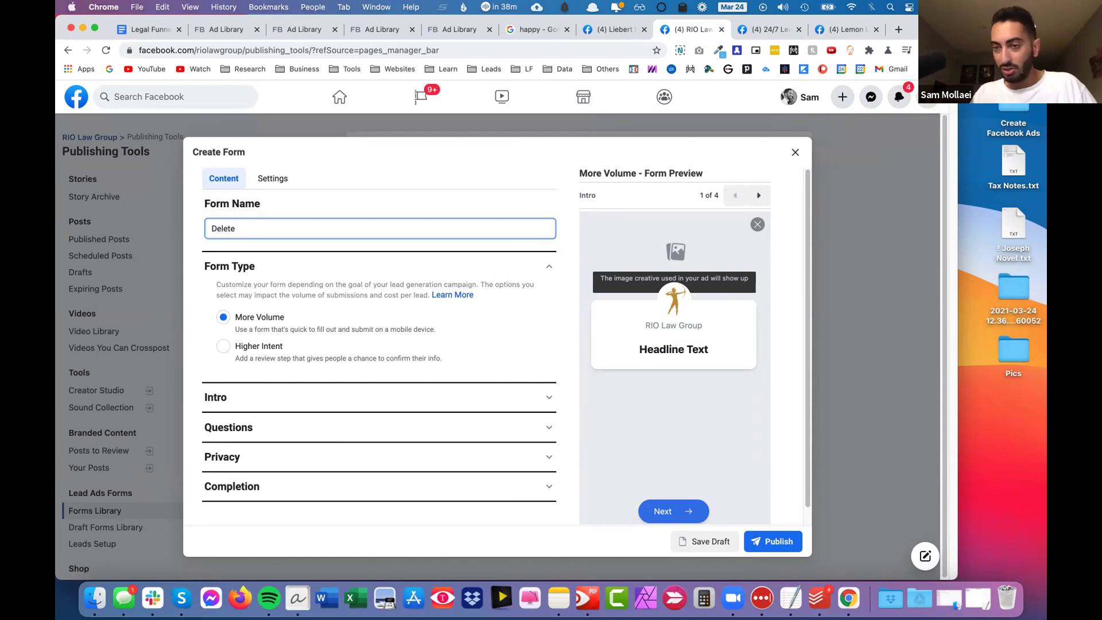
{"action": "type", "text": "Later 1"}
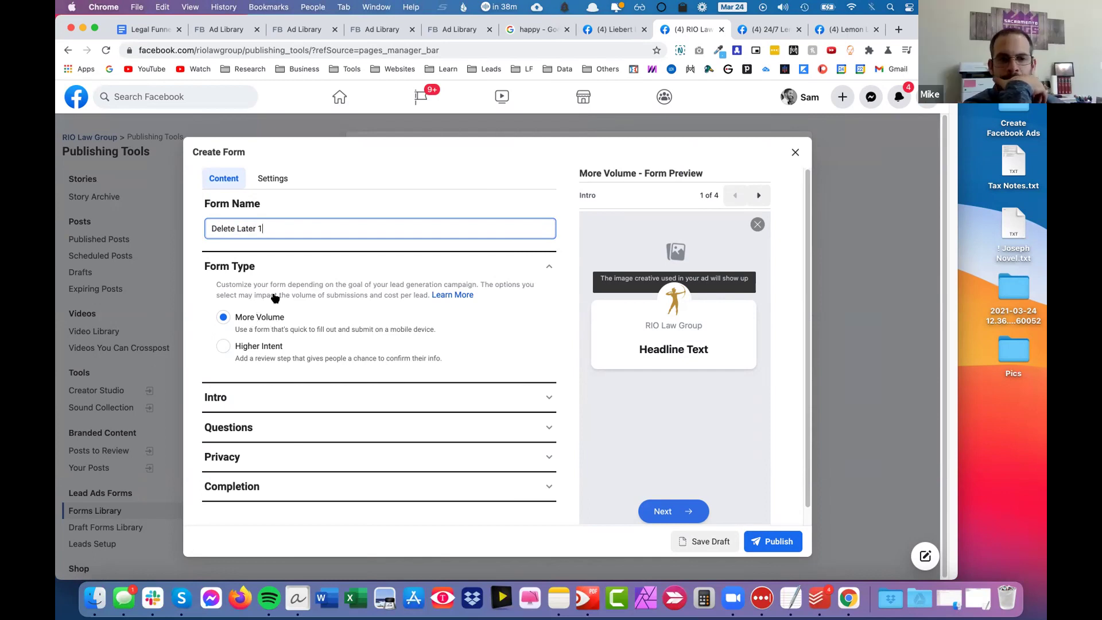
{"action": "left_click", "coordinate": [248, 388]}
{"action": "scroll", "coordinate": [289, 249], "scroll_direction": "down", "scroll_amount": 2}
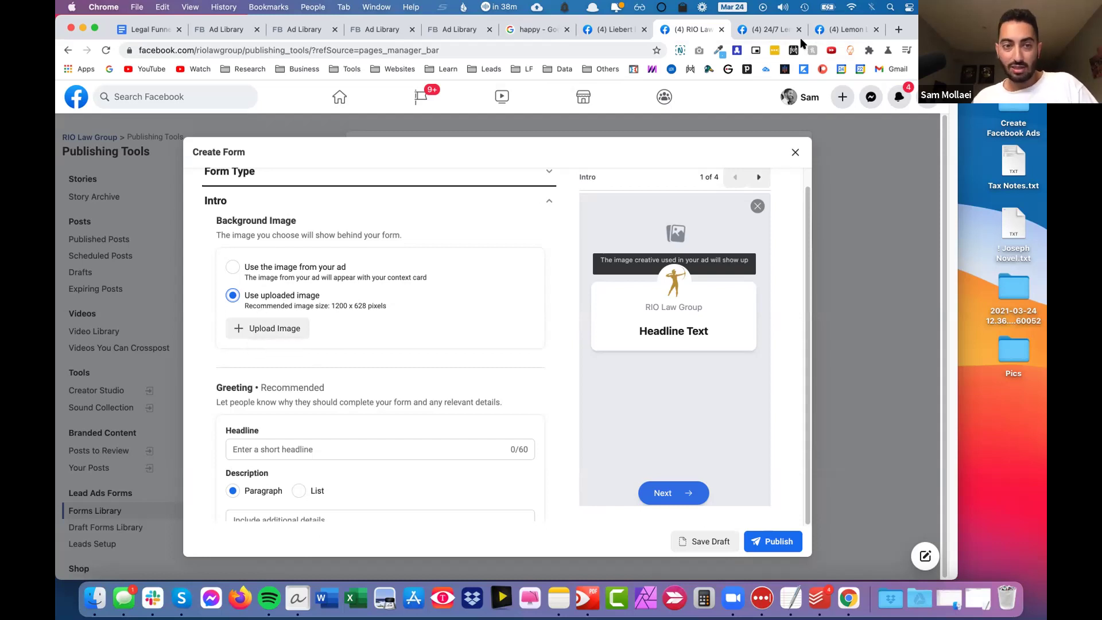
{"action": "left_click", "coordinate": [624, 34]}
{"action": "left_click", "coordinate": [684, 31]}
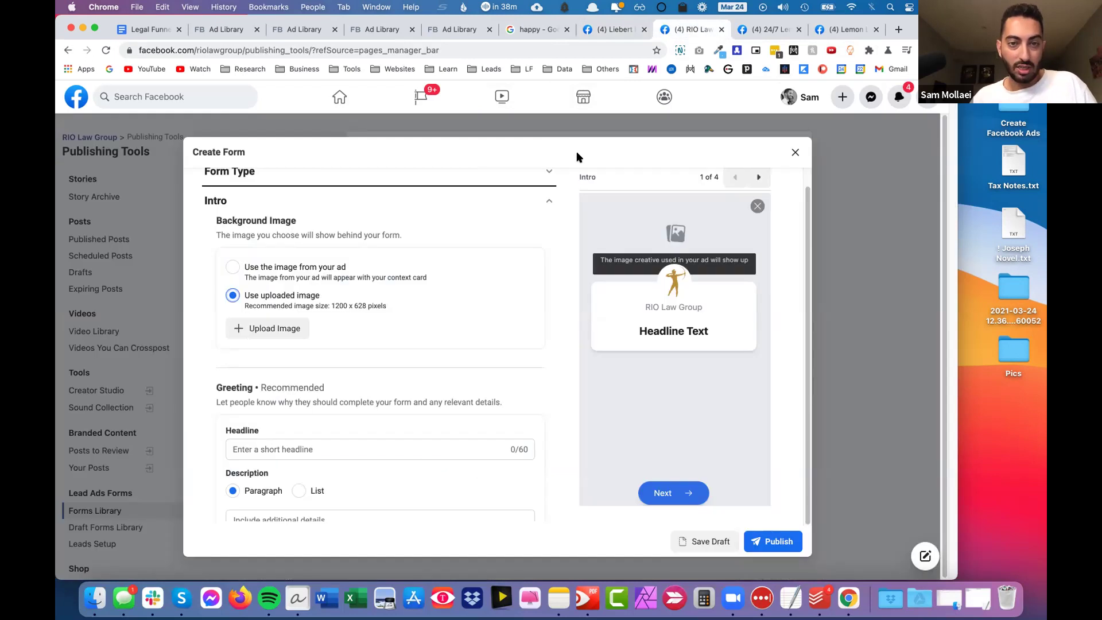
{"action": "left_click", "coordinate": [796, 153]}
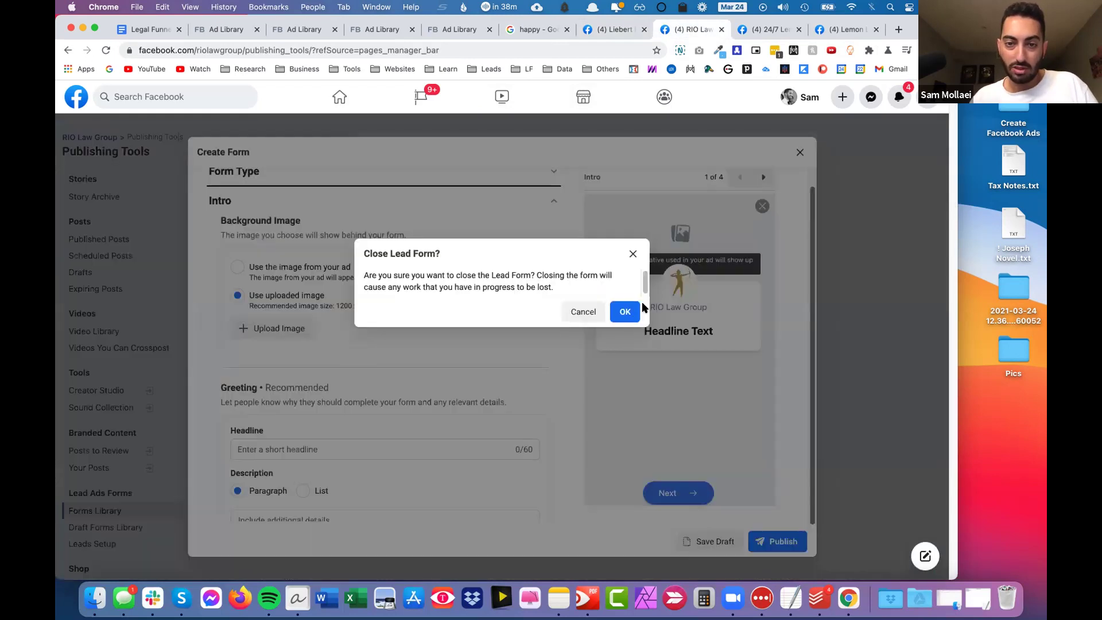
{"action": "left_click", "coordinate": [622, 312]}
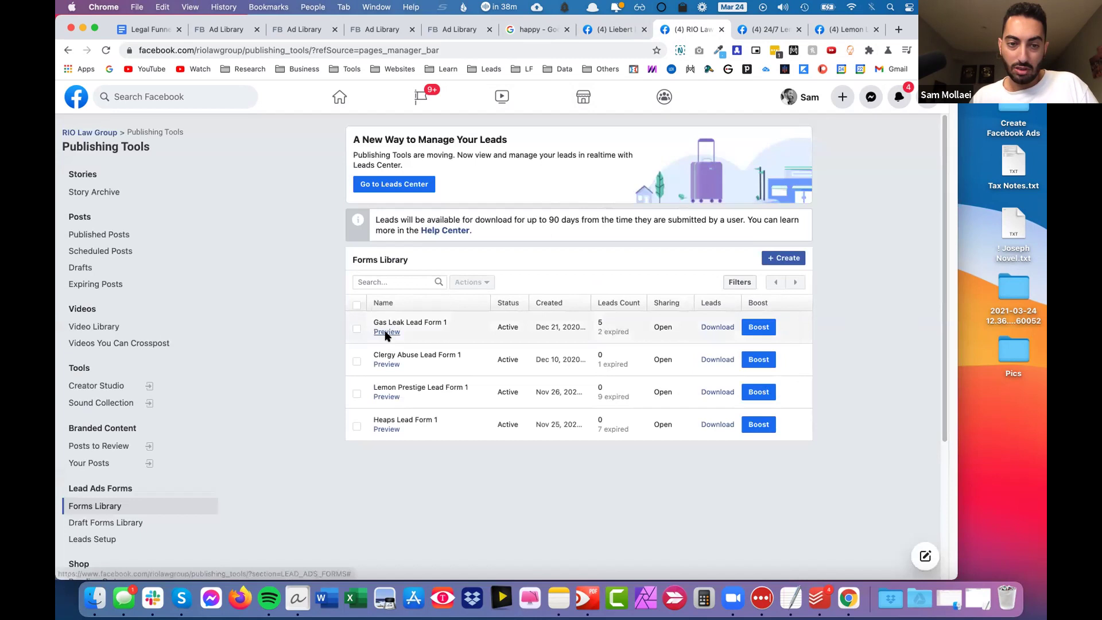
Capture the header image in the Gas Leak Lead Form 1 preview and send the screenshot to the client in Messages.
{"action": "left_click", "coordinate": [386, 336]}
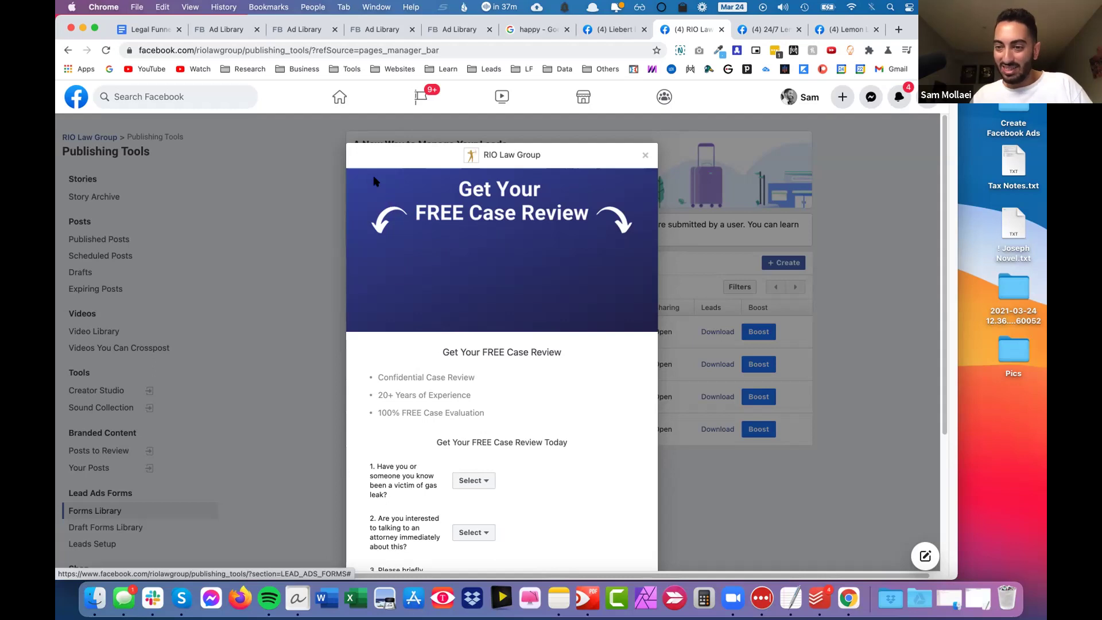
{"action": "left_click_drag", "start_coordinate": [347, 169], "coordinate": [656, 330]}
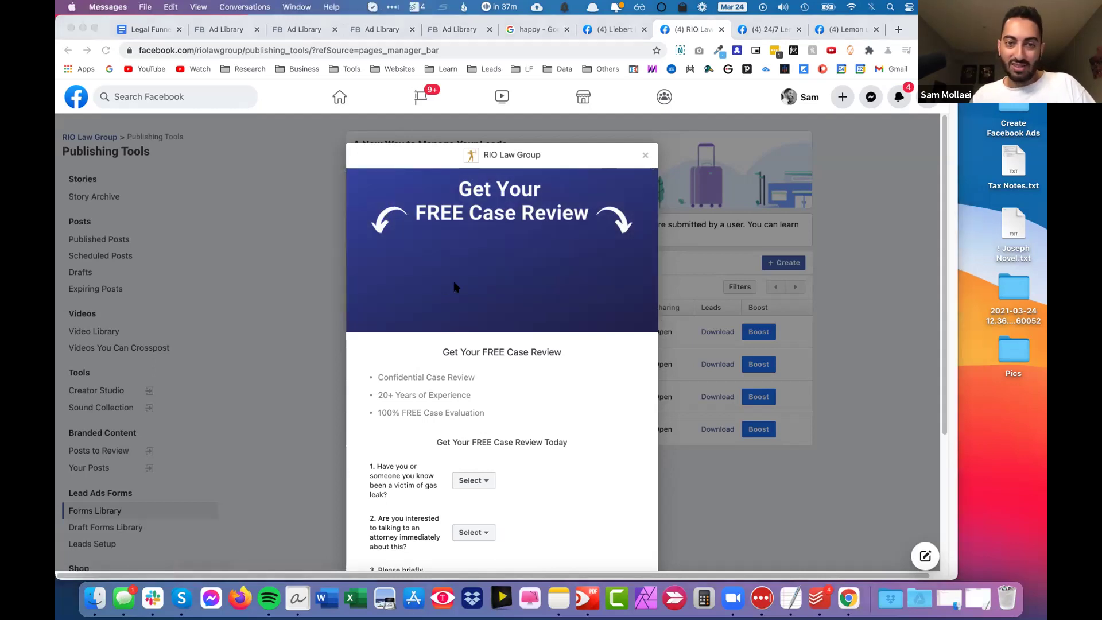
{"action": "key", "text": "super+Tab"}
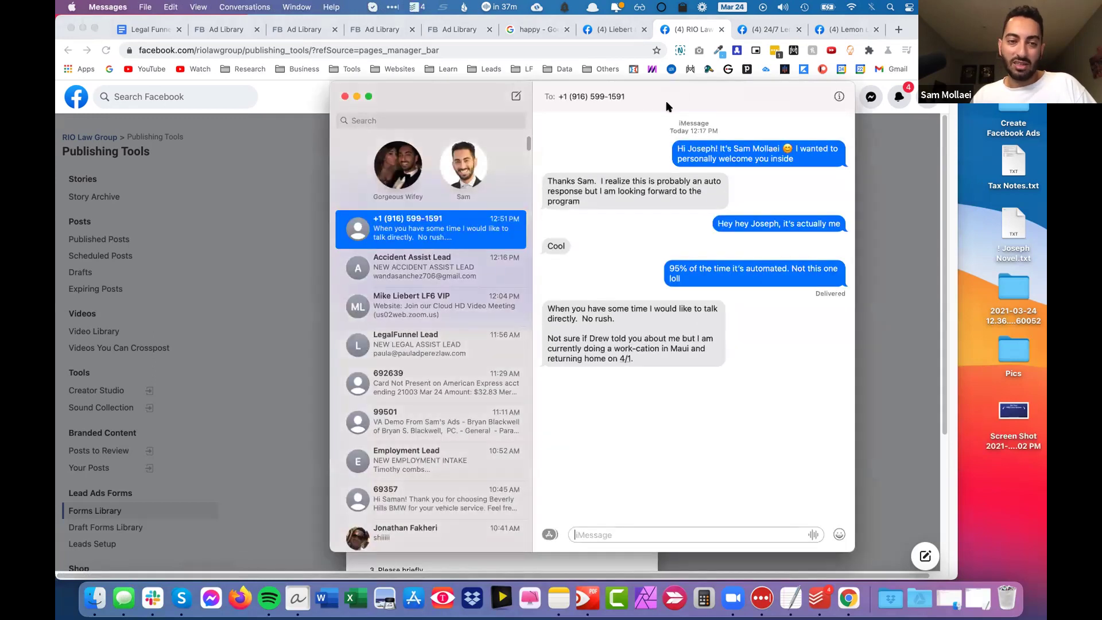
{"action": "left_click_drag", "start_coordinate": [665, 101], "coordinate": [617, 107]}
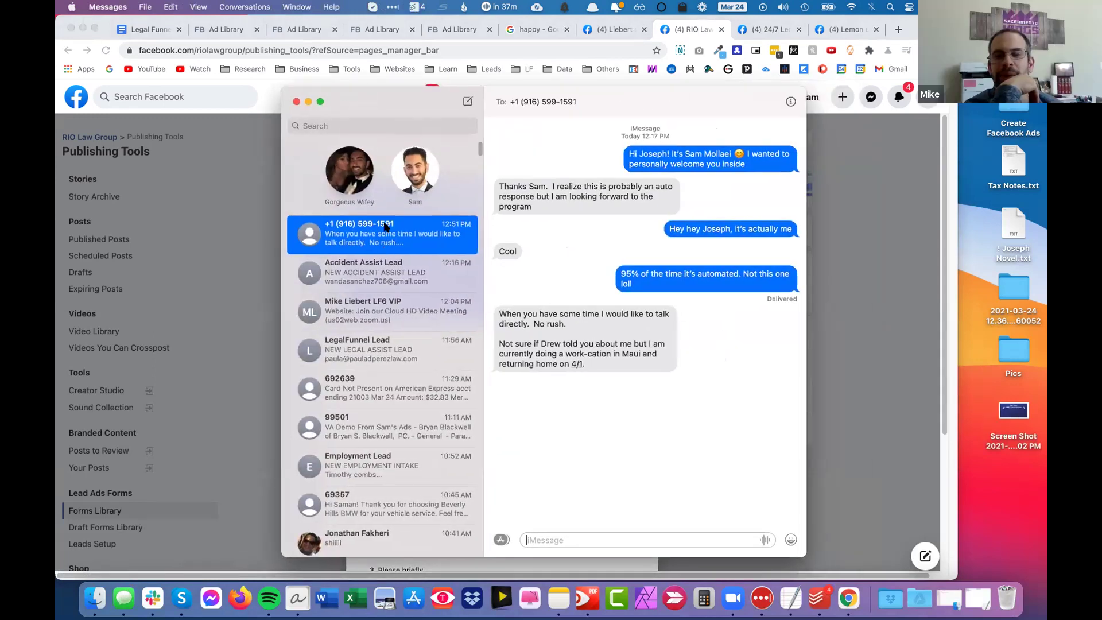
{"action": "key", "text": "Down"}
{"action": "key", "text": "Down"}
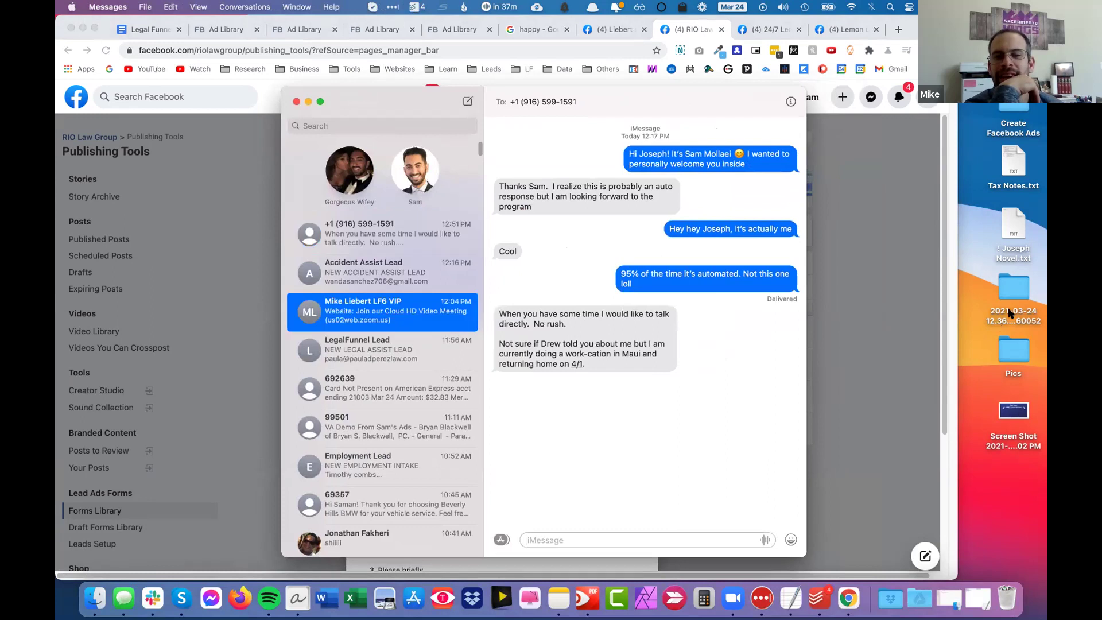
{"action": "left_click_drag", "start_coordinate": [1009, 417], "coordinate": [637, 516]}
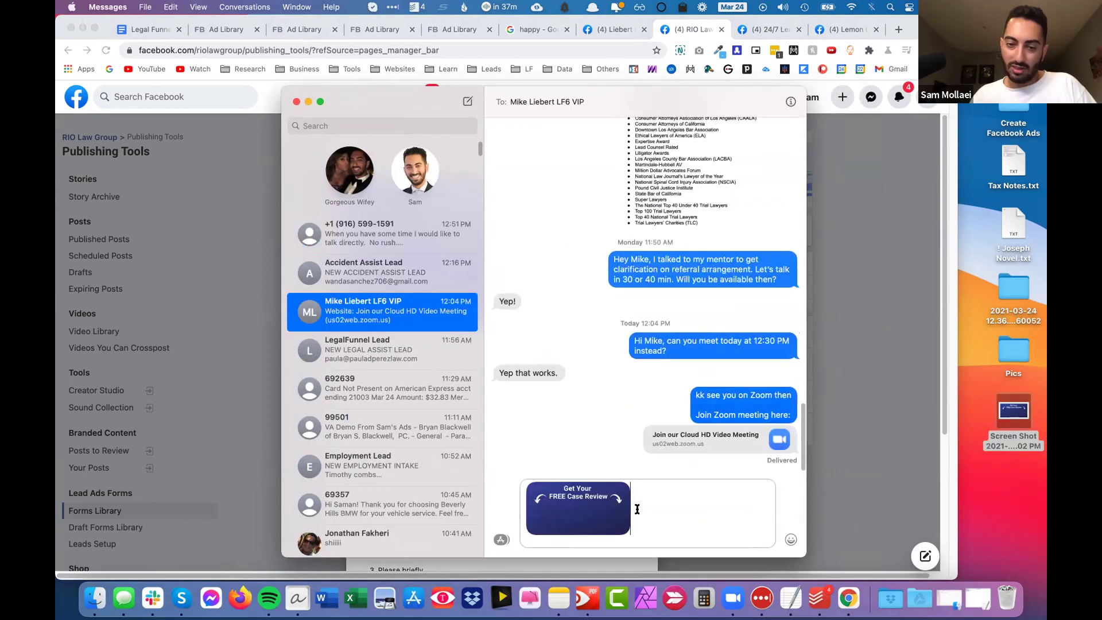
{"action": "key", "text": "Return"}
{"action": "key", "text": "super+w"}
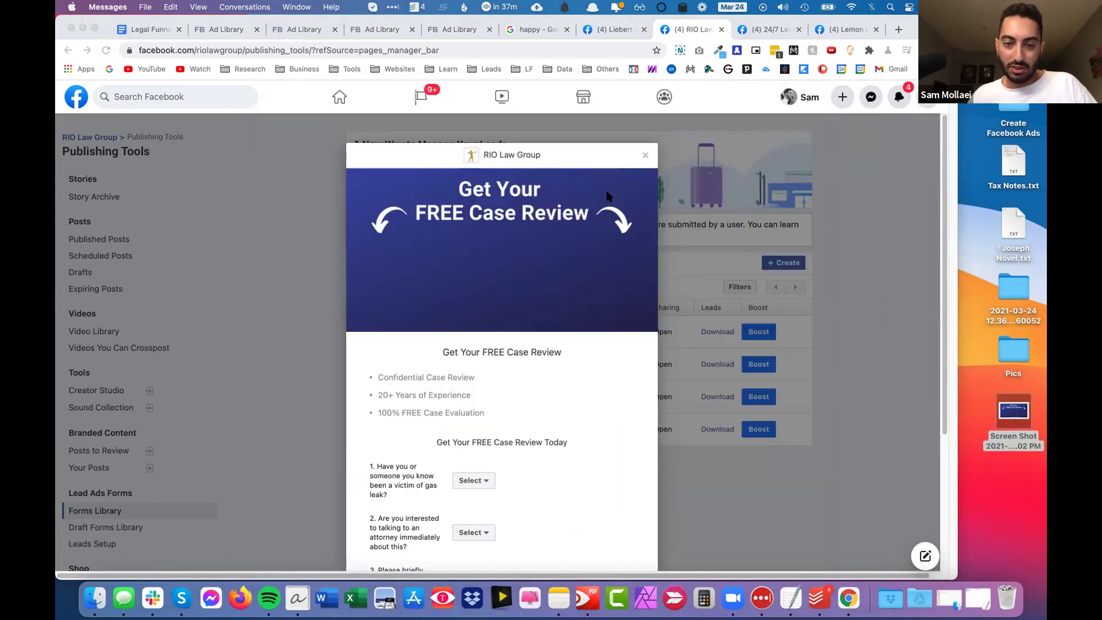
Capture the previewed form's greeting, questions and contact fields in a second screenshot and send it to the client in Messages.
{"action": "scroll", "coordinate": [519, 304], "scroll_direction": "down", "scroll_amount": 3}
{"action": "left_click", "coordinate": [441, 261]}
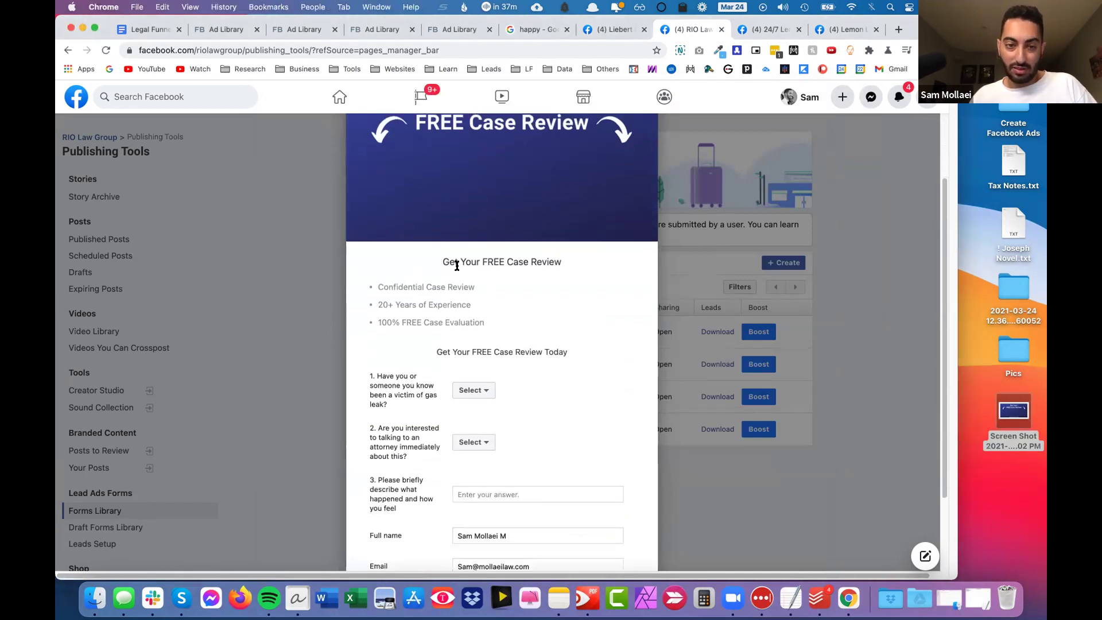
{"action": "scroll", "coordinate": [459, 264], "scroll_direction": "down", "scroll_amount": 2}
{"action": "key", "text": "super+shift+4"}
{"action": "left_click_drag", "start_coordinate": [372, 205], "coordinate": [649, 560]}
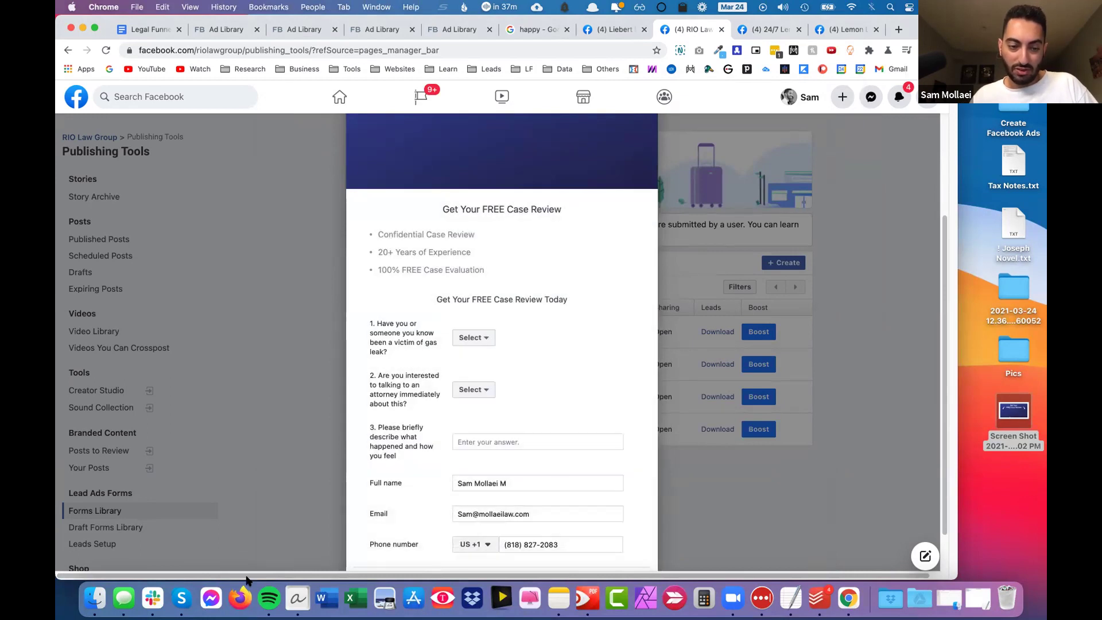
{"action": "scroll", "coordinate": [246, 574], "scroll_direction": "down", "scroll_amount": 2}
{"action": "left_click", "coordinate": [124, 598]}
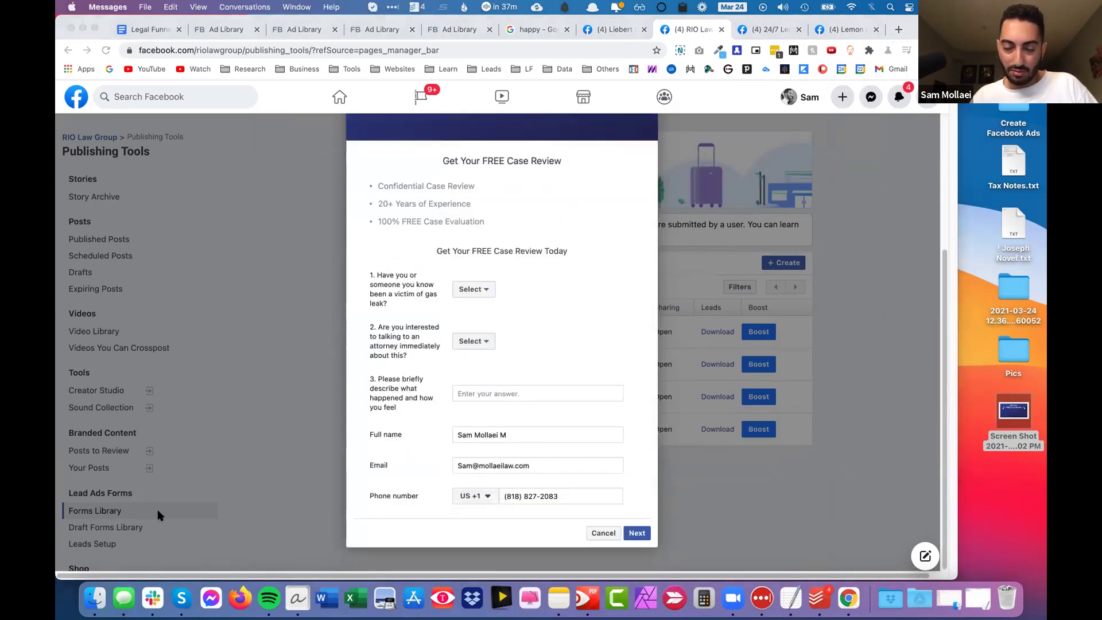
{"action": "left_click_drag", "start_coordinate": [1013, 477], "coordinate": [608, 436]}
{"action": "key", "text": "Return"}
{"action": "key", "text": "super+Tab"}
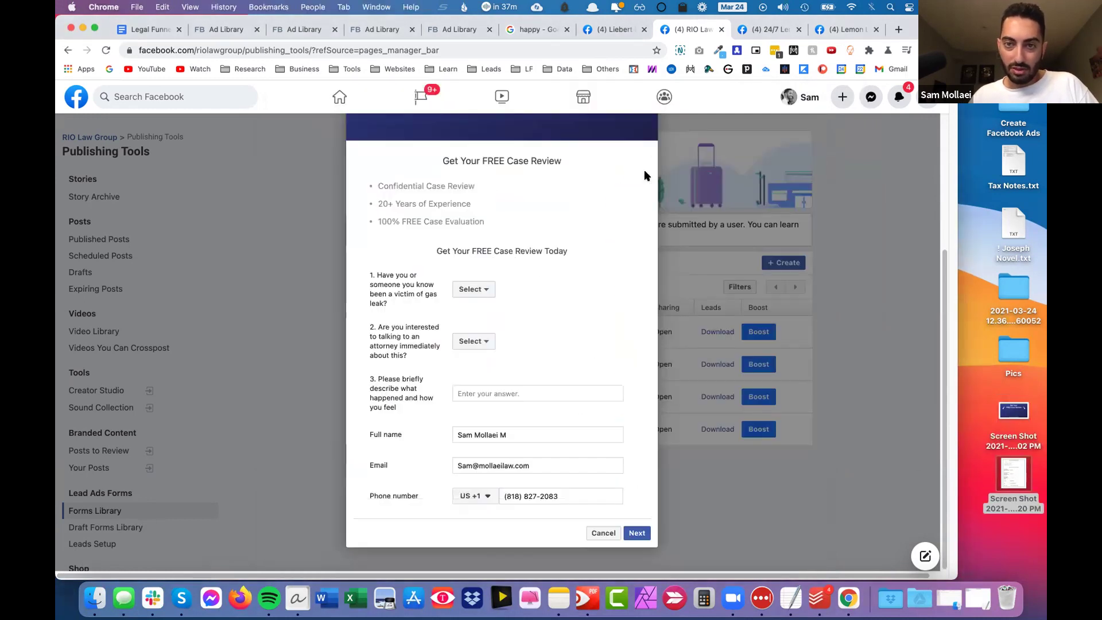
Close the preview, start a new RIO Law Group lead form named Delete 1, and expand its Intro section to the greeting.
{"action": "left_click", "coordinate": [777, 260]}
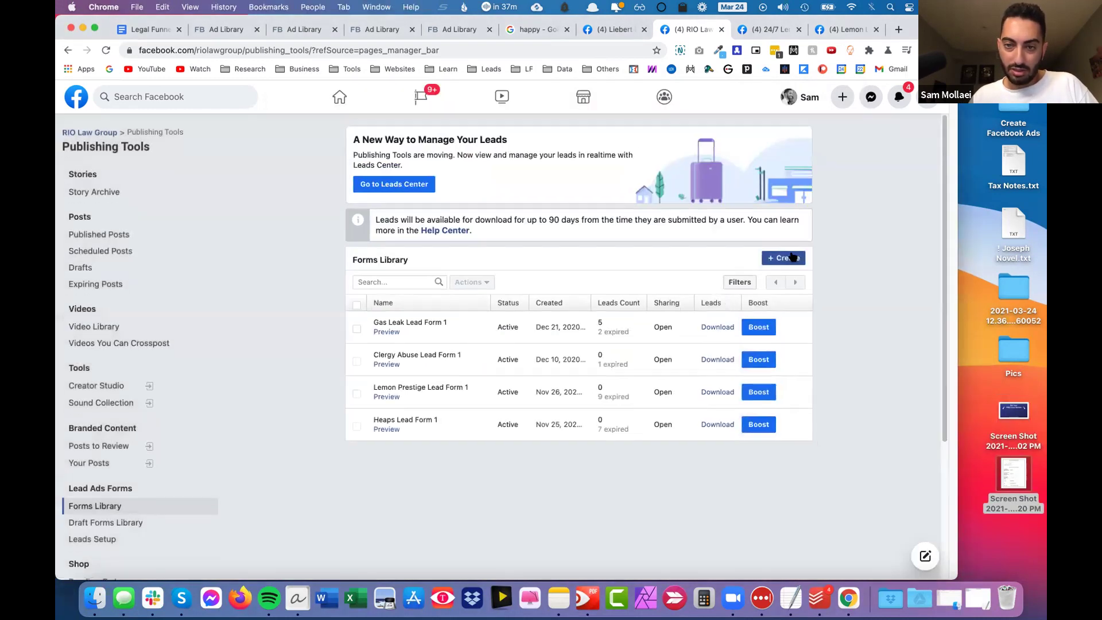
{"action": "left_click", "coordinate": [778, 259]}
{"action": "left_click", "coordinate": [773, 540]}
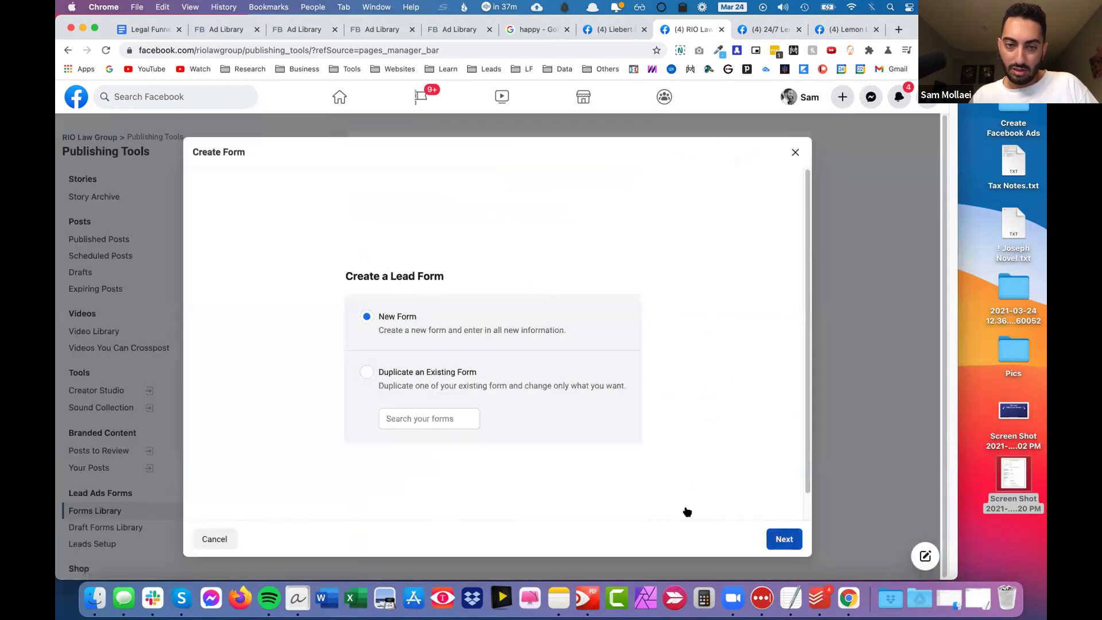
{"action": "type", "text": "Delete 1"}
{"action": "left_click", "coordinate": [233, 395]}
{"action": "scroll", "coordinate": [302, 386], "scroll_direction": "down", "scroll_amount": 5}
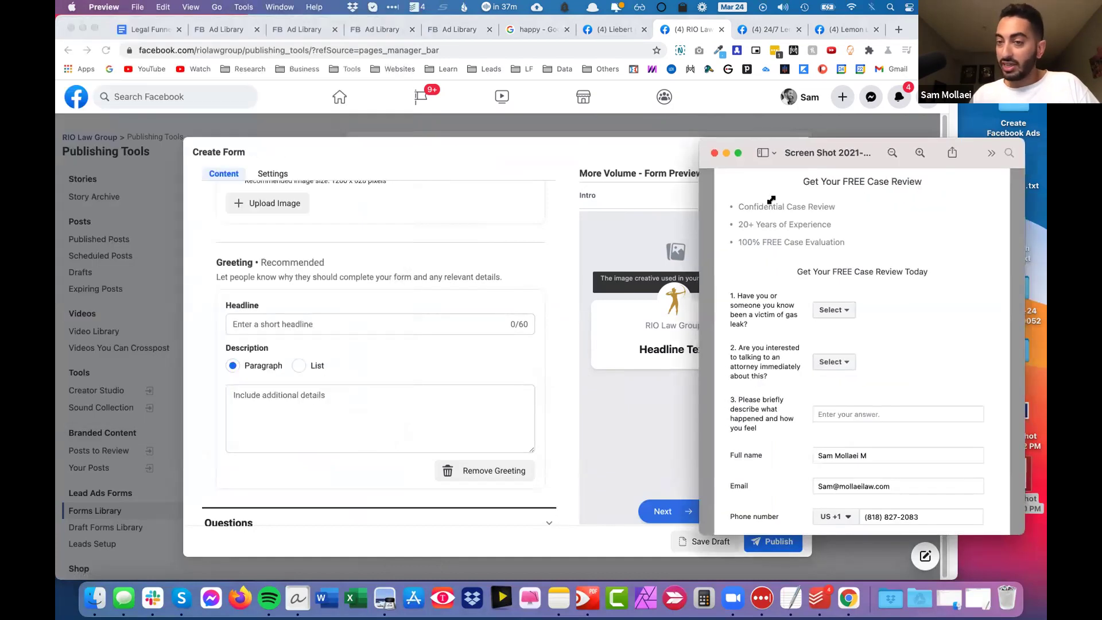
Set the greeting description format to List, and mark the headline and three bullet points in the reference screenshot.
{"action": "left_click_drag", "start_coordinate": [792, 187], "coordinate": [933, 177]}
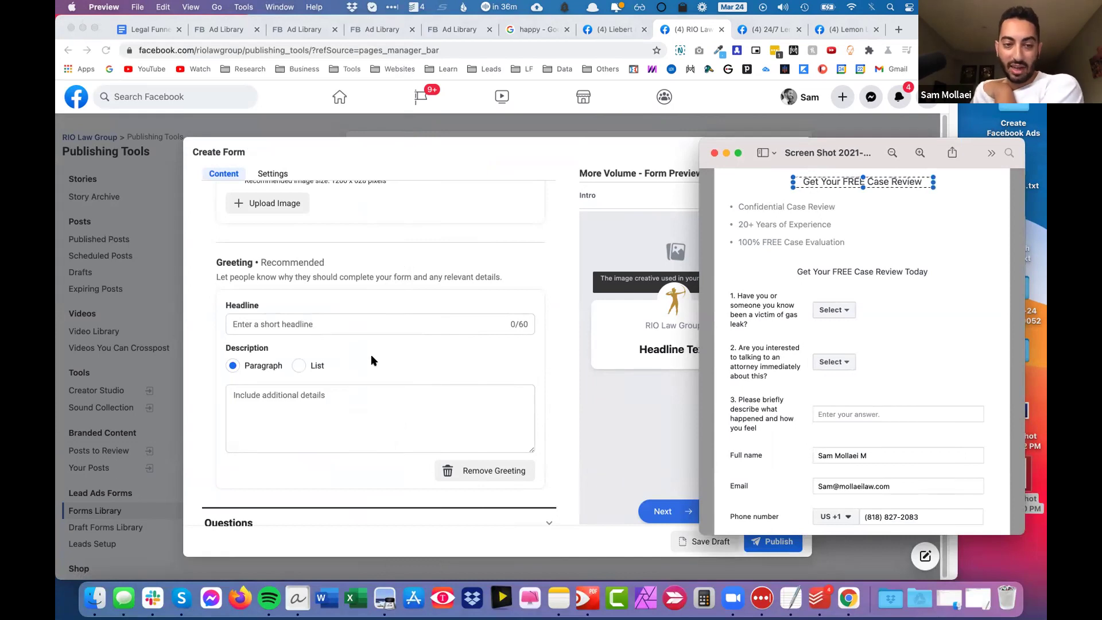
{"action": "left_click", "coordinate": [928, 215]}
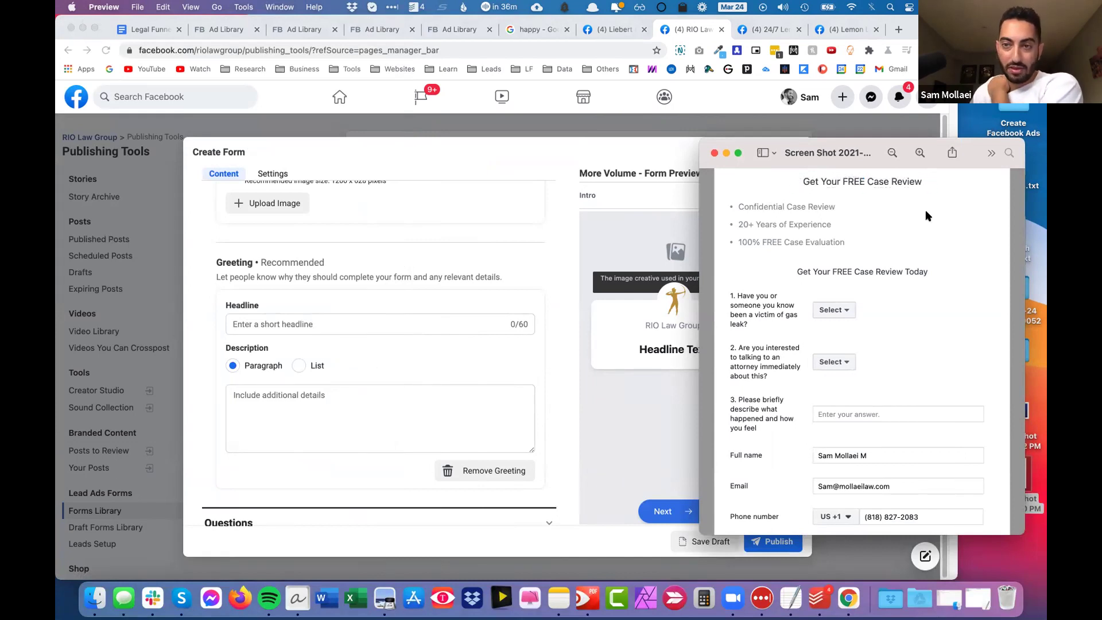
{"action": "left_click", "coordinate": [306, 369]}
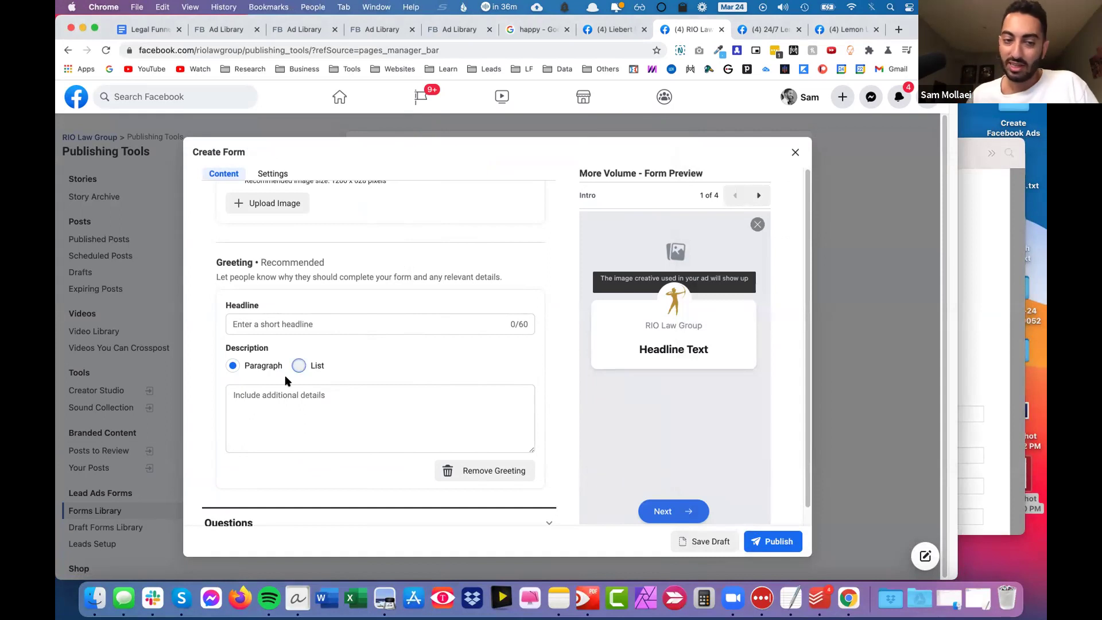
{"action": "left_click", "coordinate": [298, 365]}
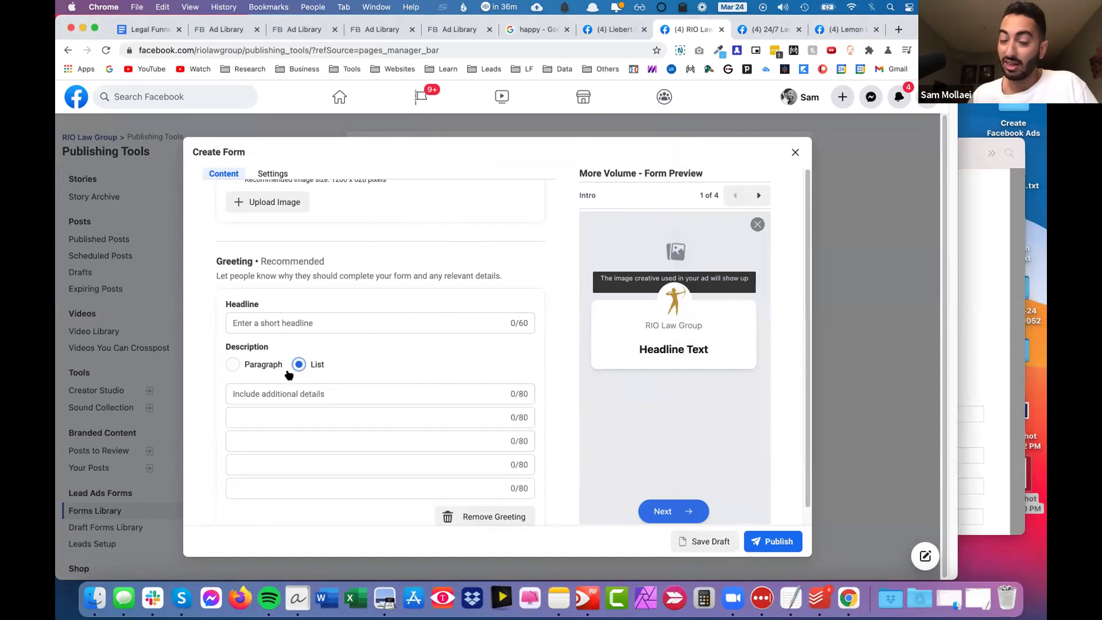
{"action": "left_click", "coordinate": [991, 235]}
{"action": "left_click_drag", "start_coordinate": [714, 187], "coordinate": [881, 252]}
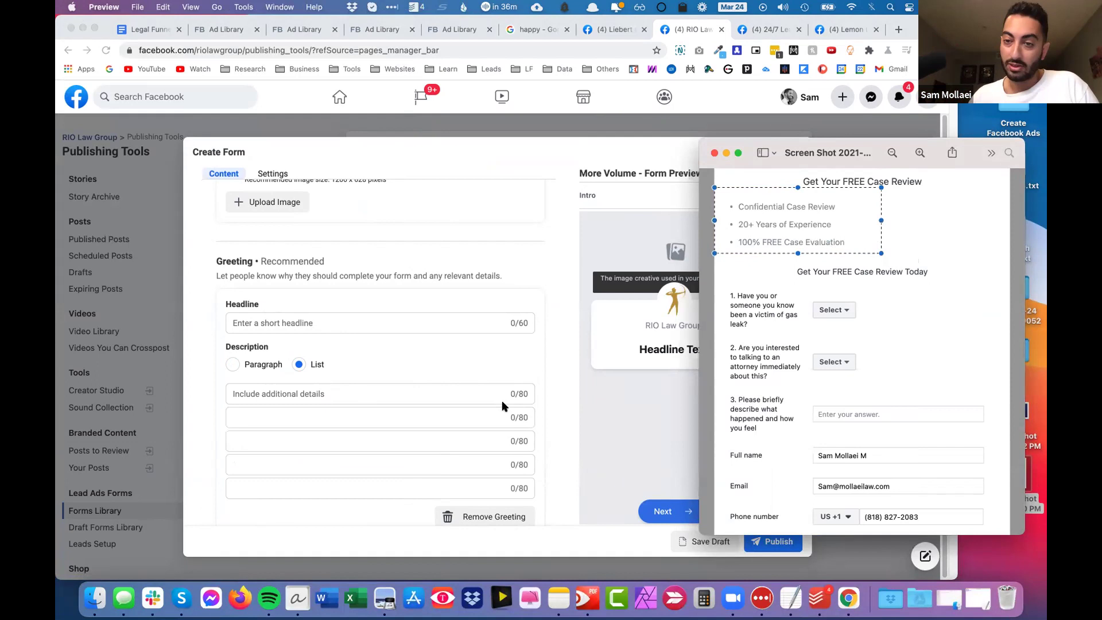
Tighten the marking around the three bullet points, expand the Delete 1 form's Questions section, and move the reference screenshot aside.
{"action": "left_click", "coordinate": [909, 216]}
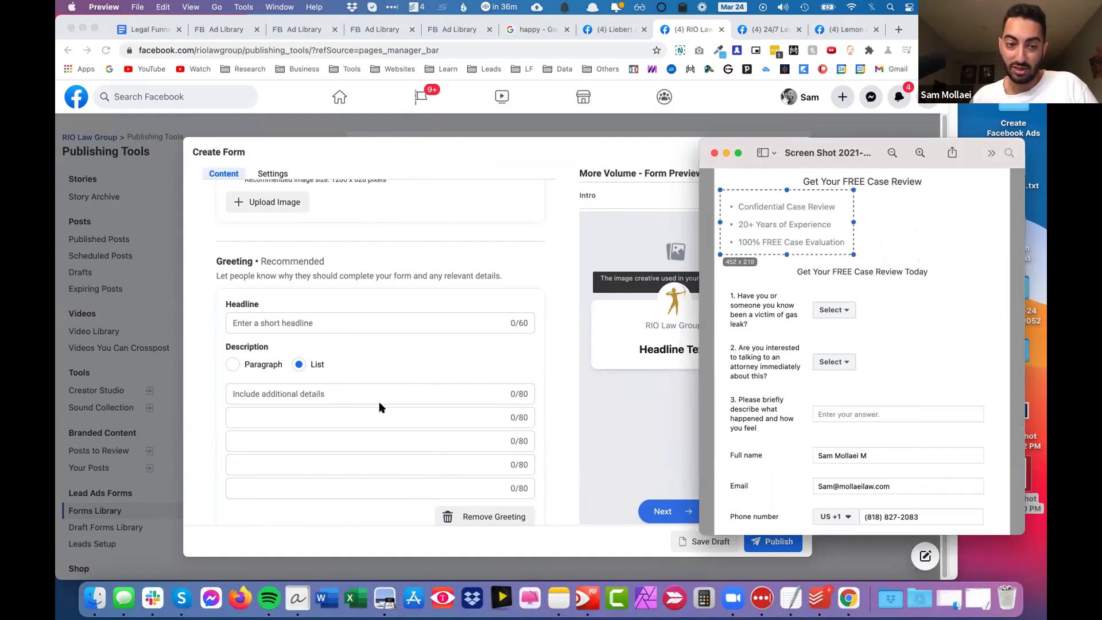
{"action": "left_click", "coordinate": [380, 405]}
{"action": "scroll", "coordinate": [367, 402], "scroll_direction": "down", "scroll_amount": 2}
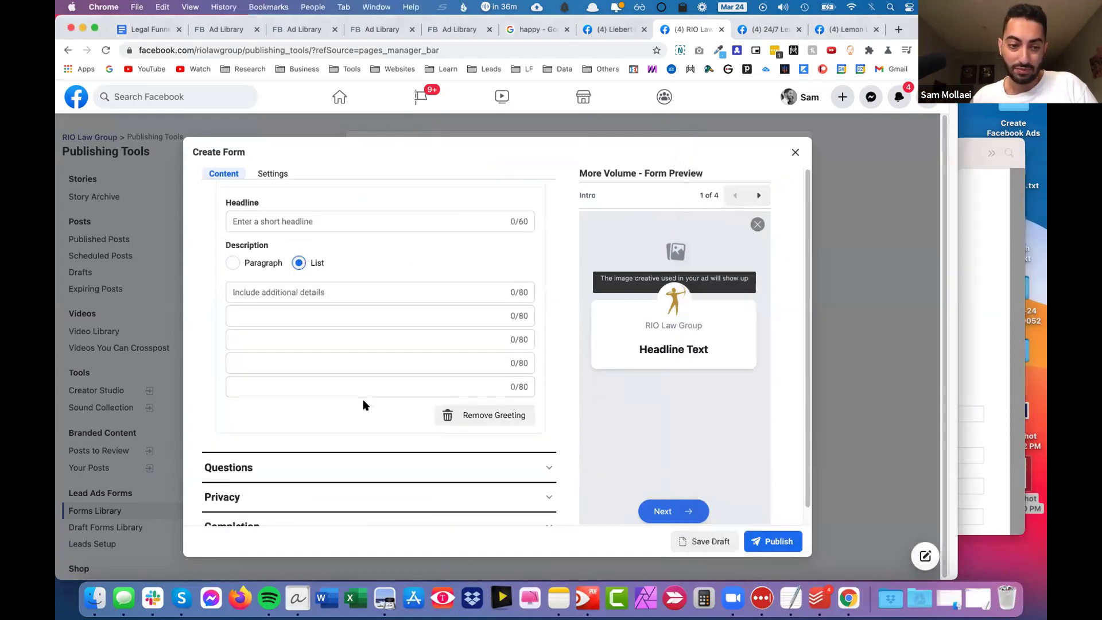
{"action": "left_click", "coordinate": [247, 462]}
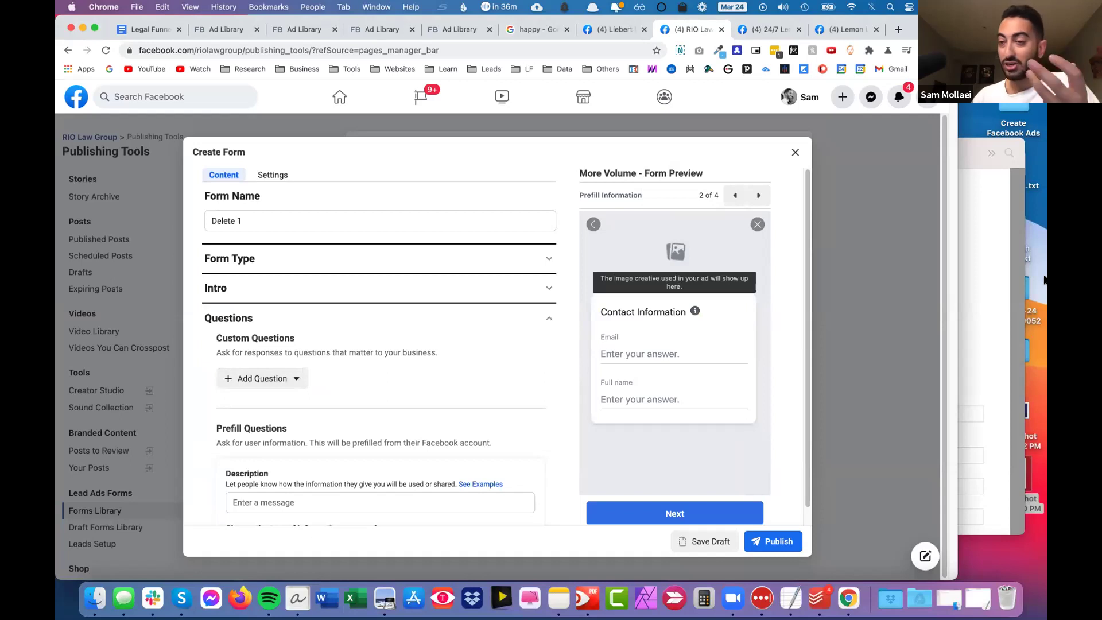
{"action": "left_click", "coordinate": [989, 276]}
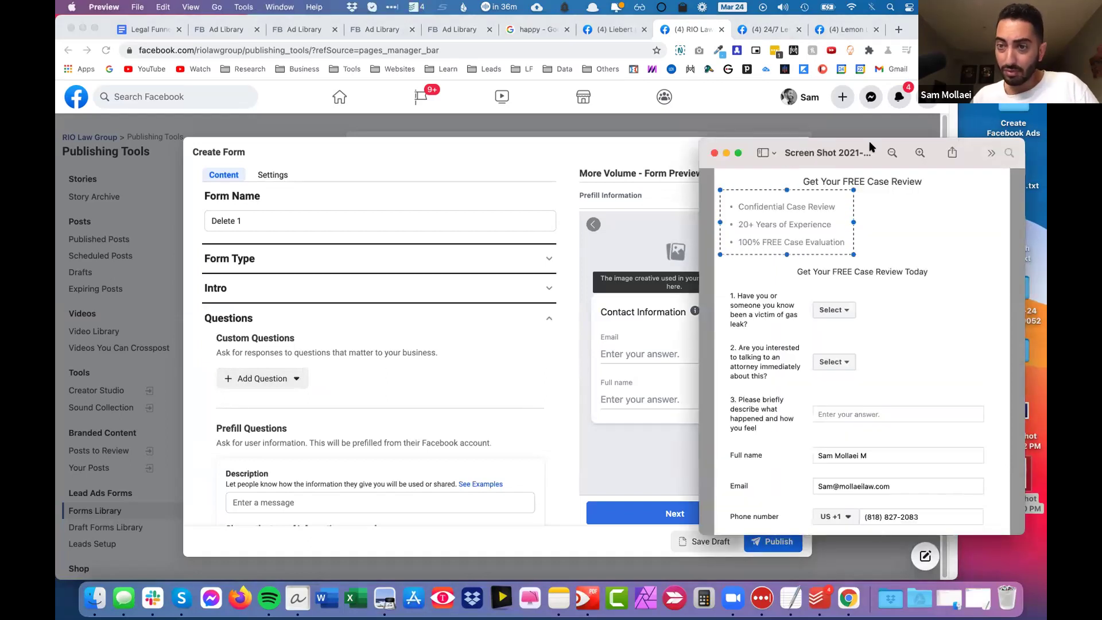
{"action": "left_click_drag", "start_coordinate": [872, 142], "coordinate": [899, 54]}
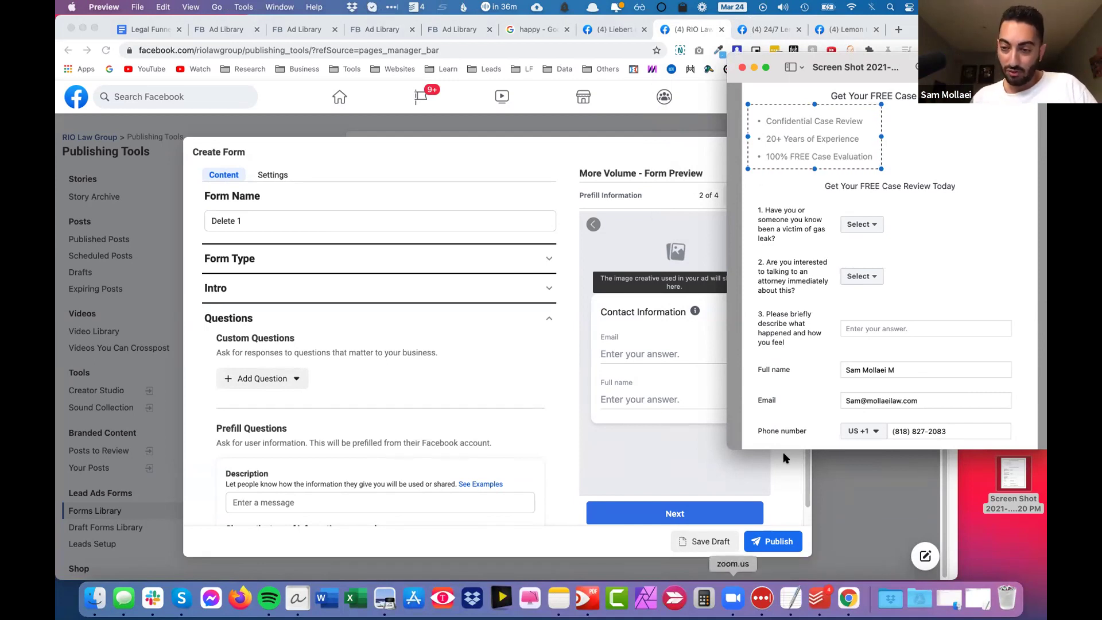
Open the notes file with the qualifying questions from the Workers Comp folder, highlight "Were you hurt at work?", and hide the open document windows.
{"action": "left_click", "coordinate": [919, 598]}
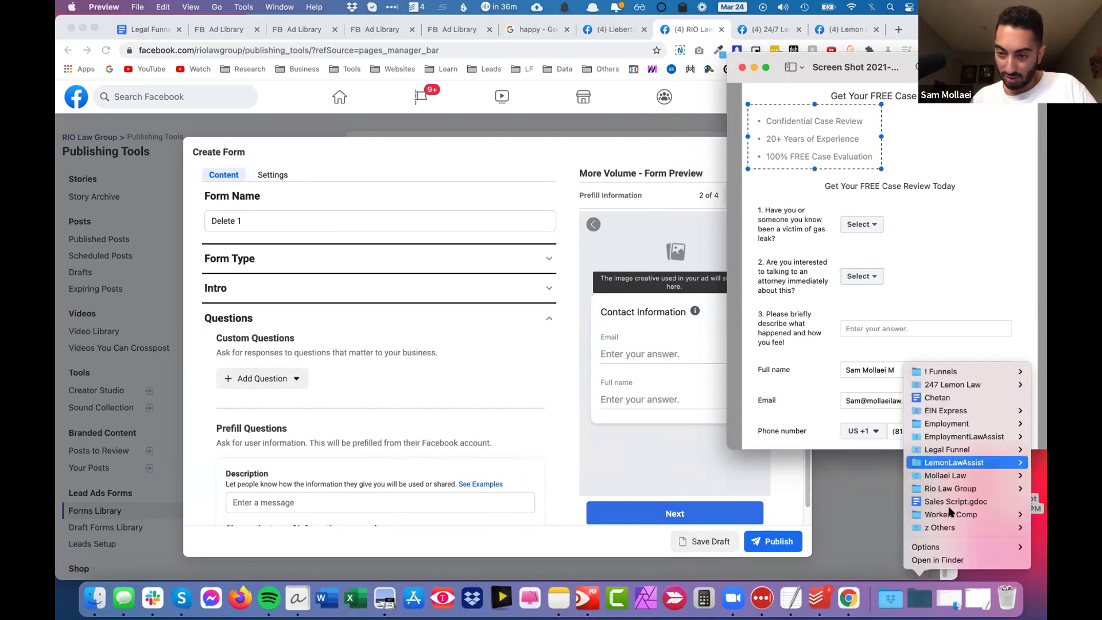
{"action": "key", "text": "Down"}
{"action": "key", "text": "Right"}
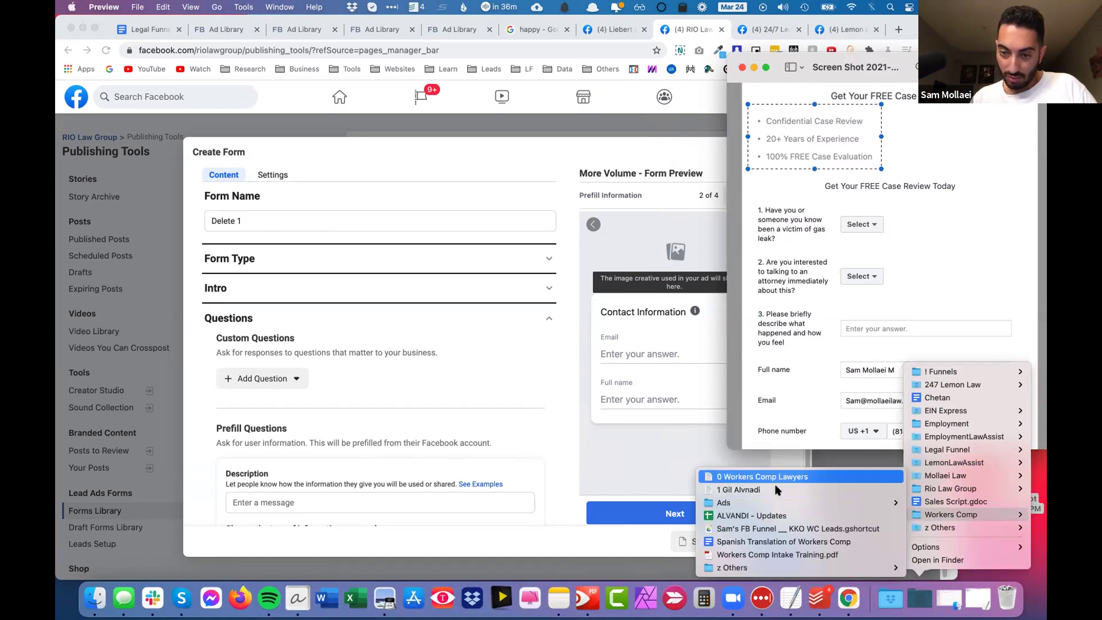
{"action": "left_click", "coordinate": [777, 490]}
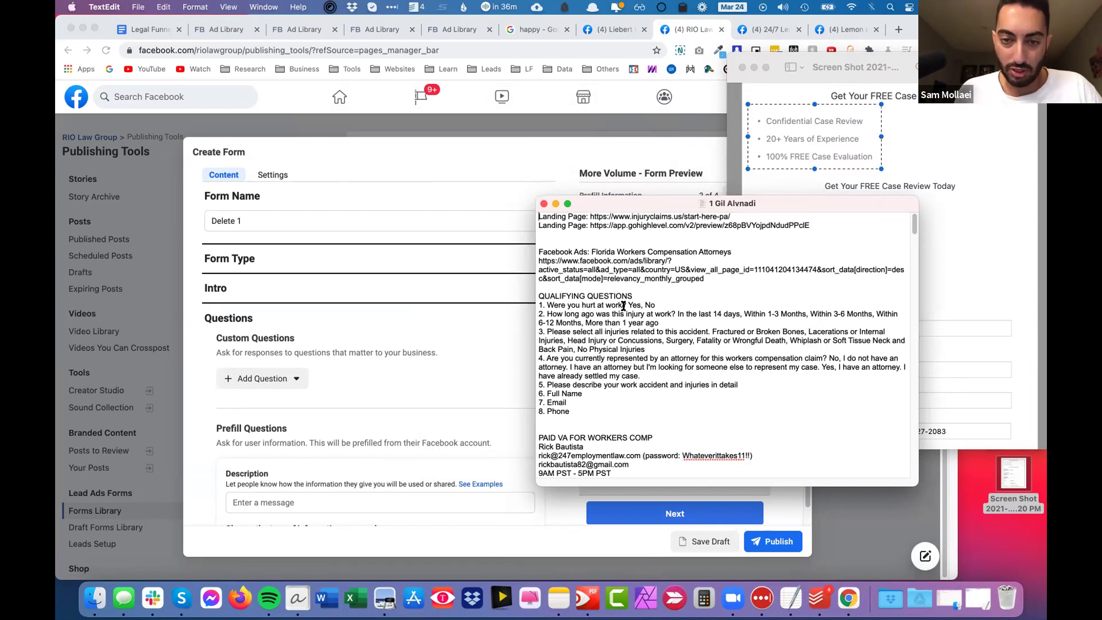
{"action": "left_click_drag", "start_coordinate": [627, 305], "coordinate": [540, 305]}
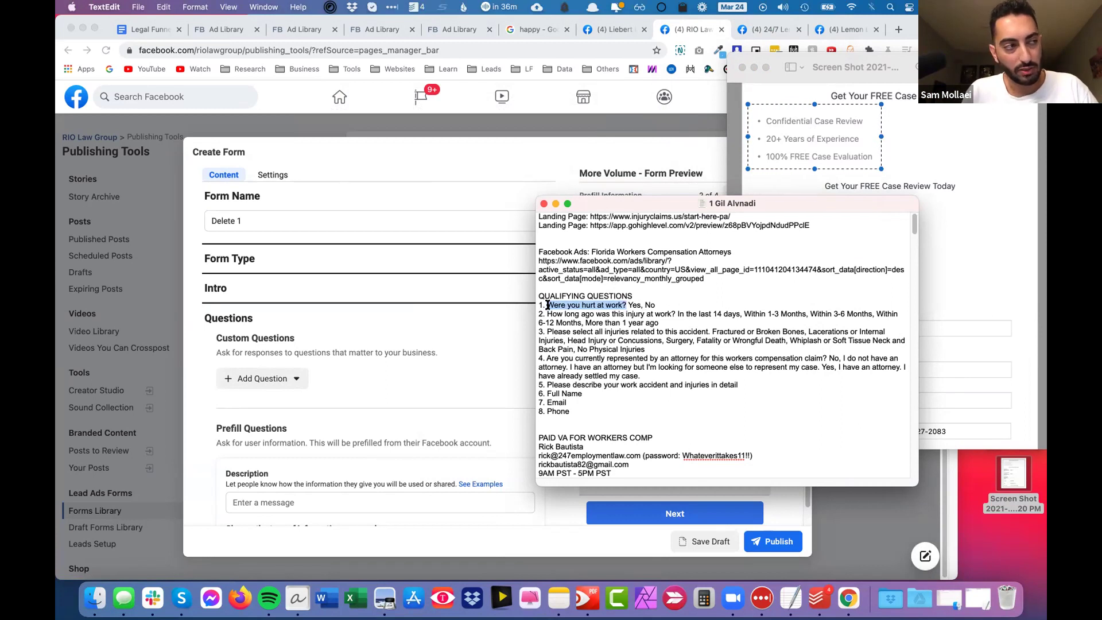
{"action": "key", "text": "super+h"}
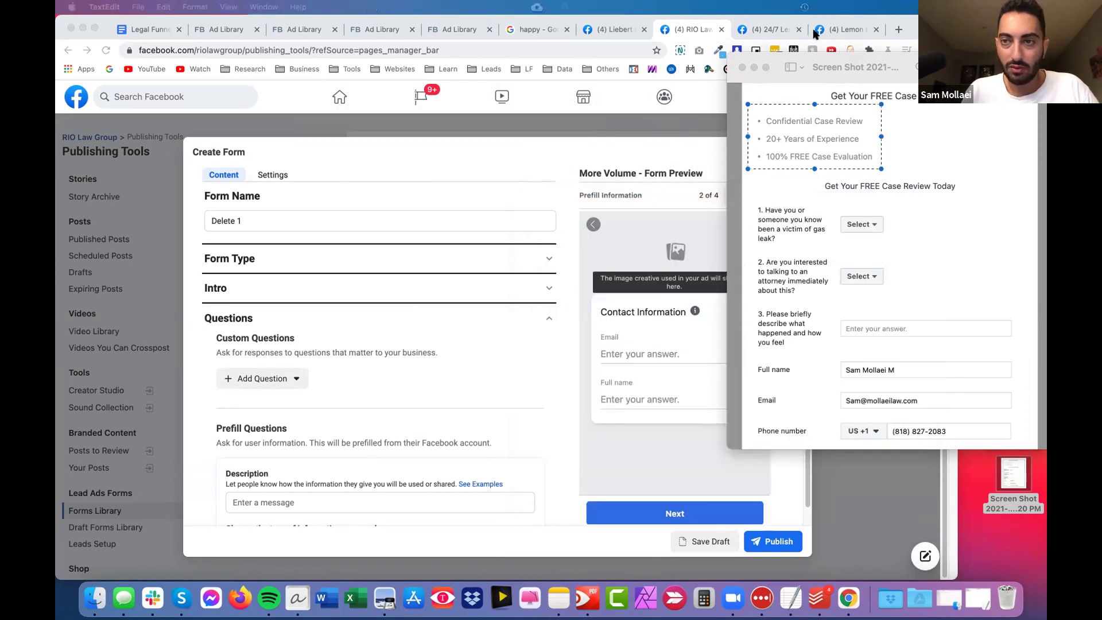
{"action": "key", "text": "super+h"}
Open the personal Facebook profile in a new tab from the Liebert Law page, examine its Intro list, and dismiss the iMessage notice.
{"action": "key", "text": "ctrl+Tab"}
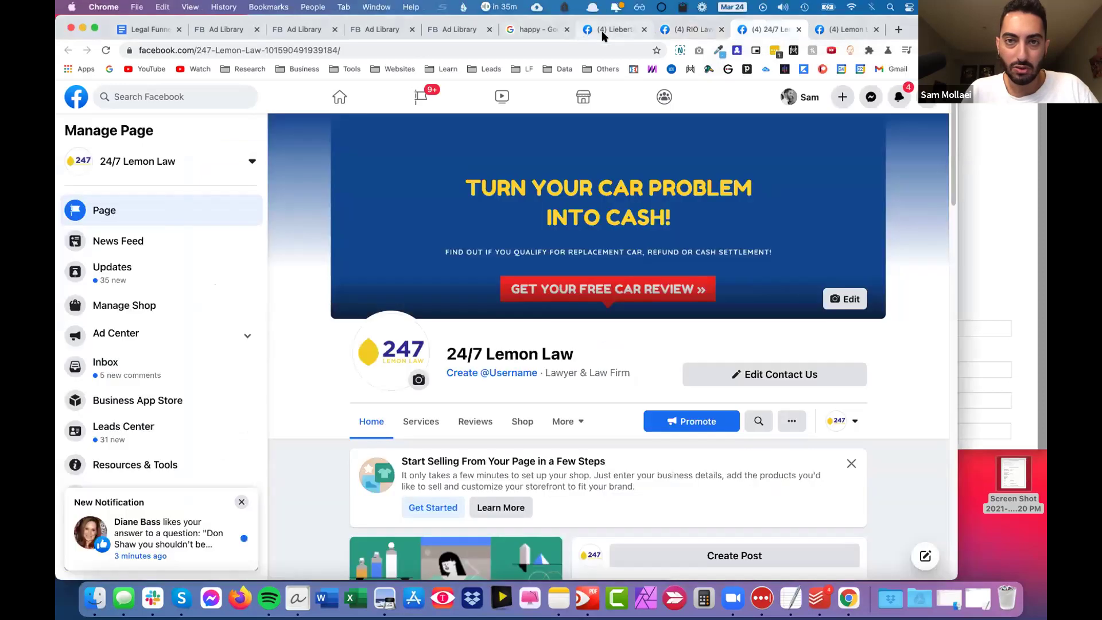
{"action": "key", "text": "ctrl+shift+Tab"}
{"action": "key", "text": "ctrl+shift+Tab"}
{"action": "right_click", "coordinate": [794, 98]}
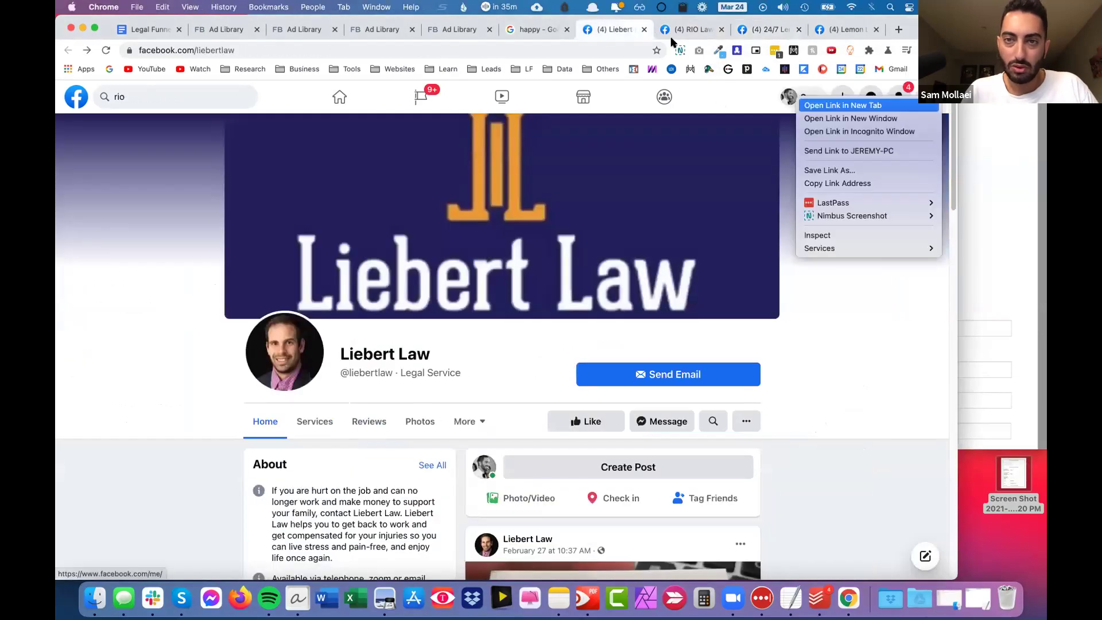
{"action": "left_click", "coordinate": [815, 104]}
{"action": "key", "text": "ctrl+Tab"}
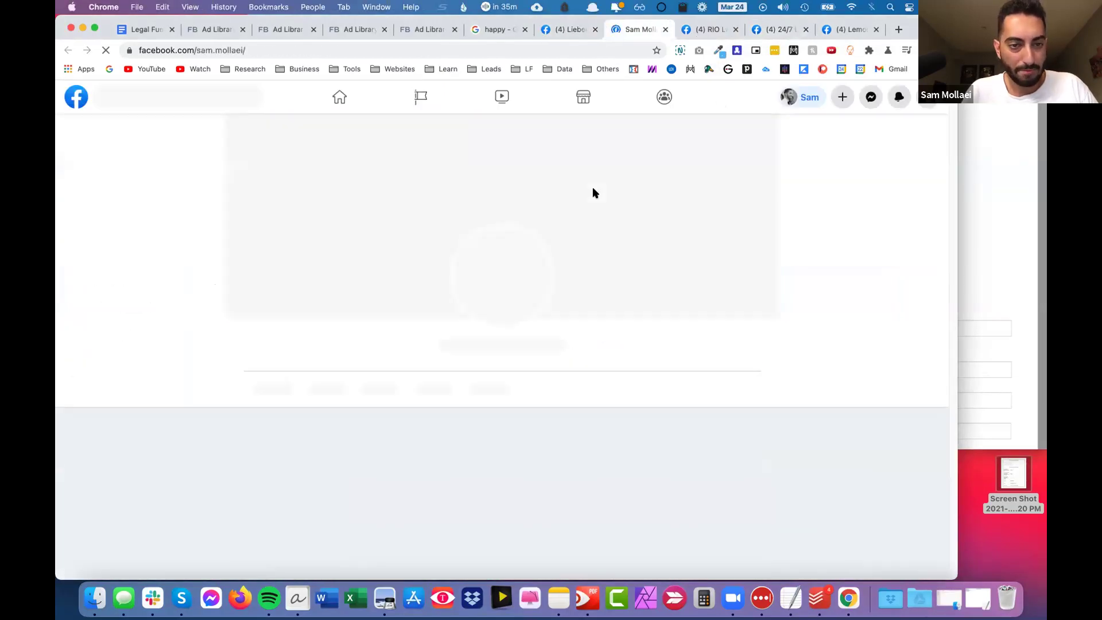
{"action": "scroll", "coordinate": [321, 428], "scroll_direction": "down", "scroll_amount": 5}
{"action": "scroll", "coordinate": [338, 439], "scroll_direction": "down", "scroll_amount": 1}
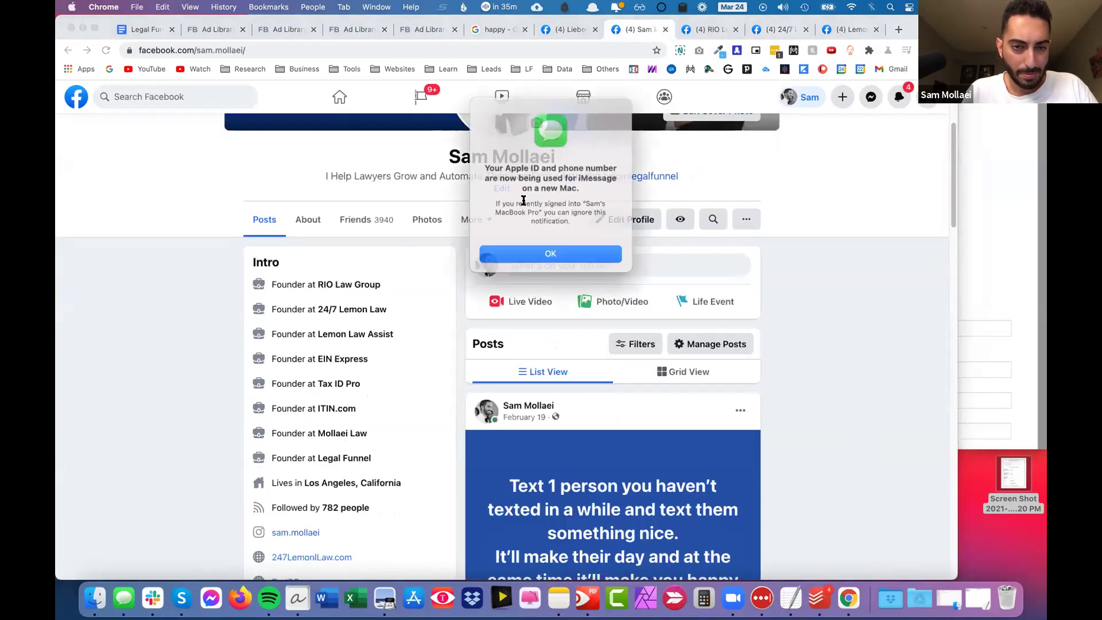
{"action": "left_click", "coordinate": [563, 249]}
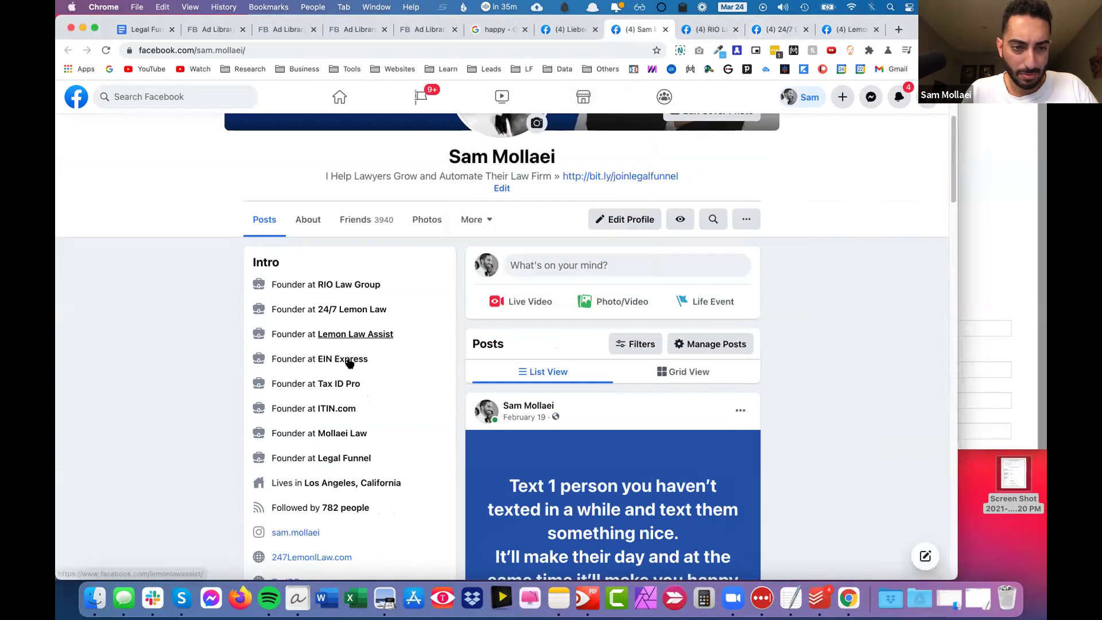
Search Facebook for "employm" and open the Employment Law Assist page.
{"action": "left_click", "coordinate": [166, 96]}
{"action": "type", "text": "employm"}
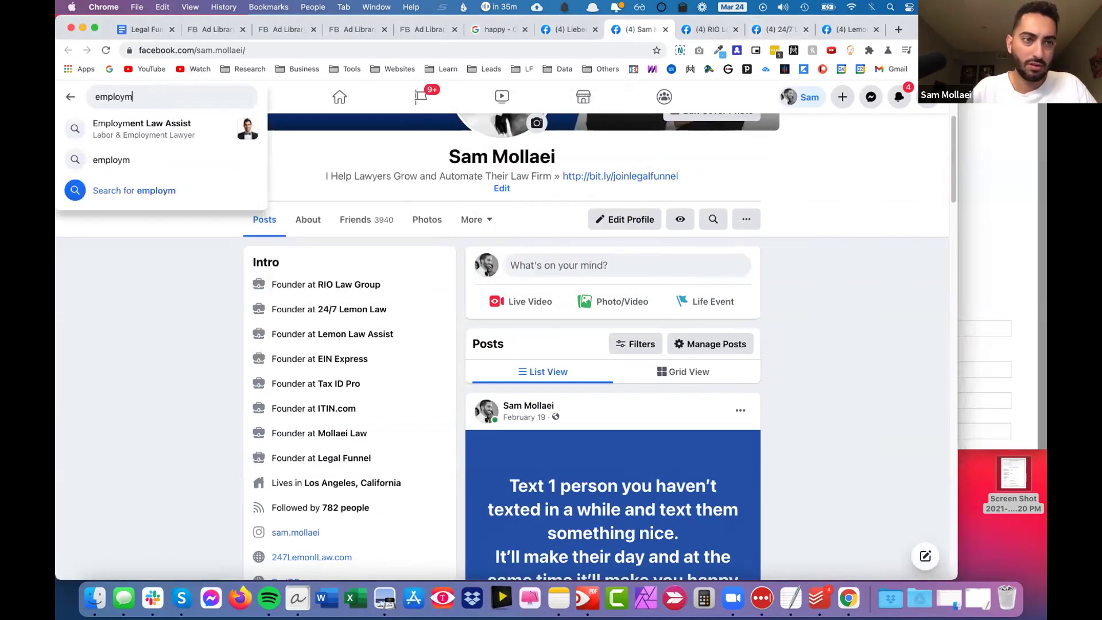
{"action": "left_click", "coordinate": [181, 126]}
{"action": "left_click", "coordinate": [518, 156]}
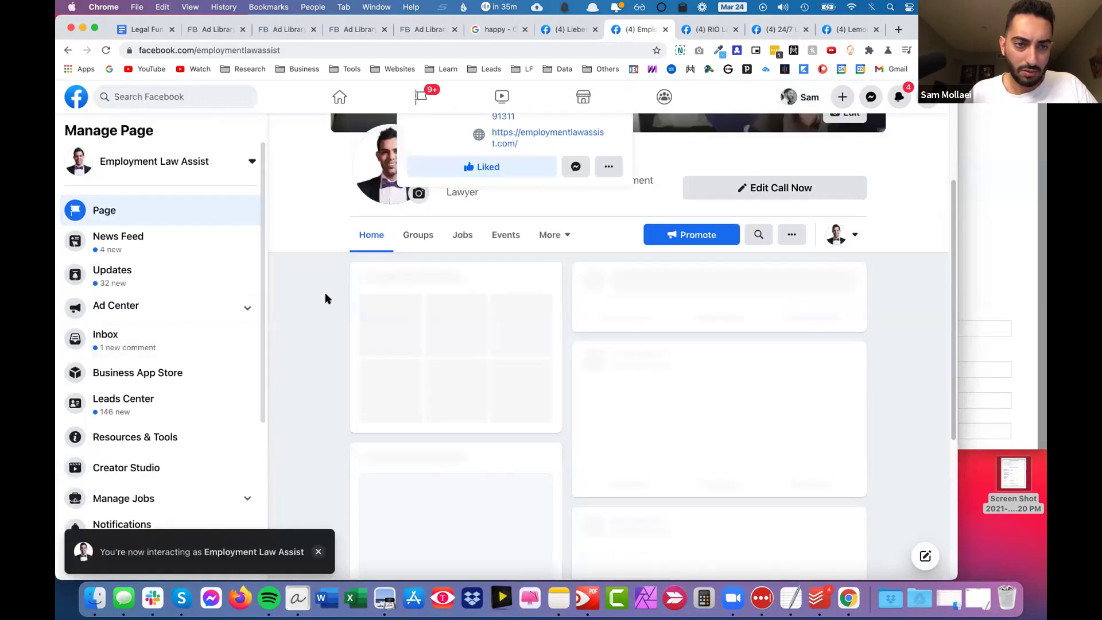
Open the Employment Law Assist page's Publishing Tools and preview Workers Comp CA Lead Form 5 from the Forms Library.
{"action": "scroll", "coordinate": [321, 293], "scroll_direction": "down", "scroll_amount": 3}
{"action": "scroll", "coordinate": [321, 304], "scroll_direction": "down", "scroll_amount": 3}
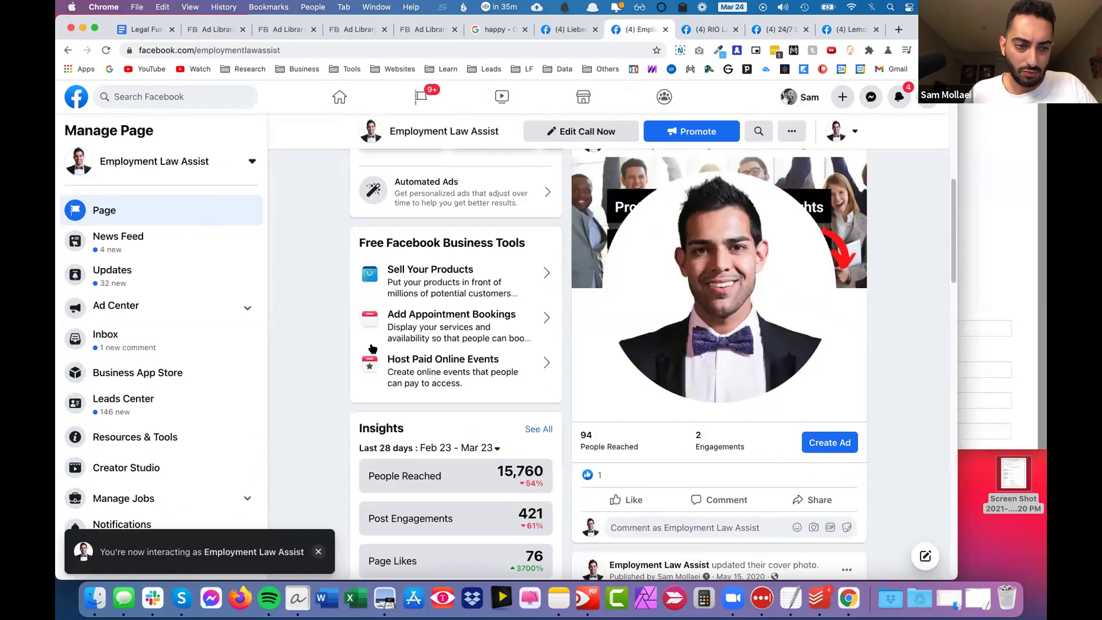
{"action": "scroll", "coordinate": [147, 479], "scroll_direction": "down", "scroll_amount": 4}
{"action": "scroll", "coordinate": [131, 476], "scroll_direction": "down", "scroll_amount": 2}
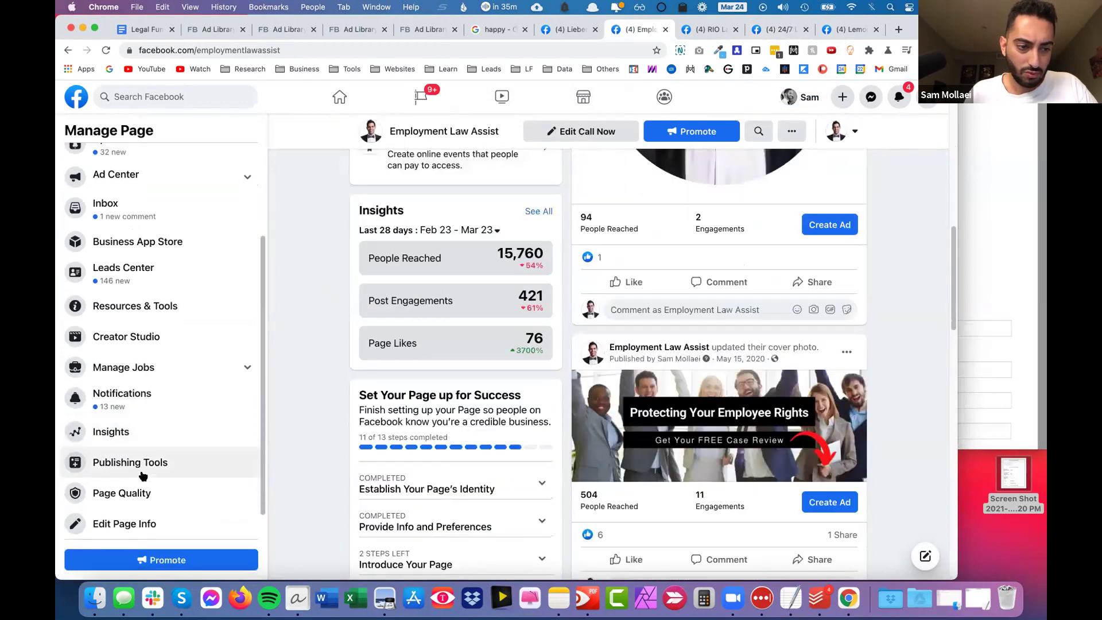
{"action": "left_click", "coordinate": [131, 460]}
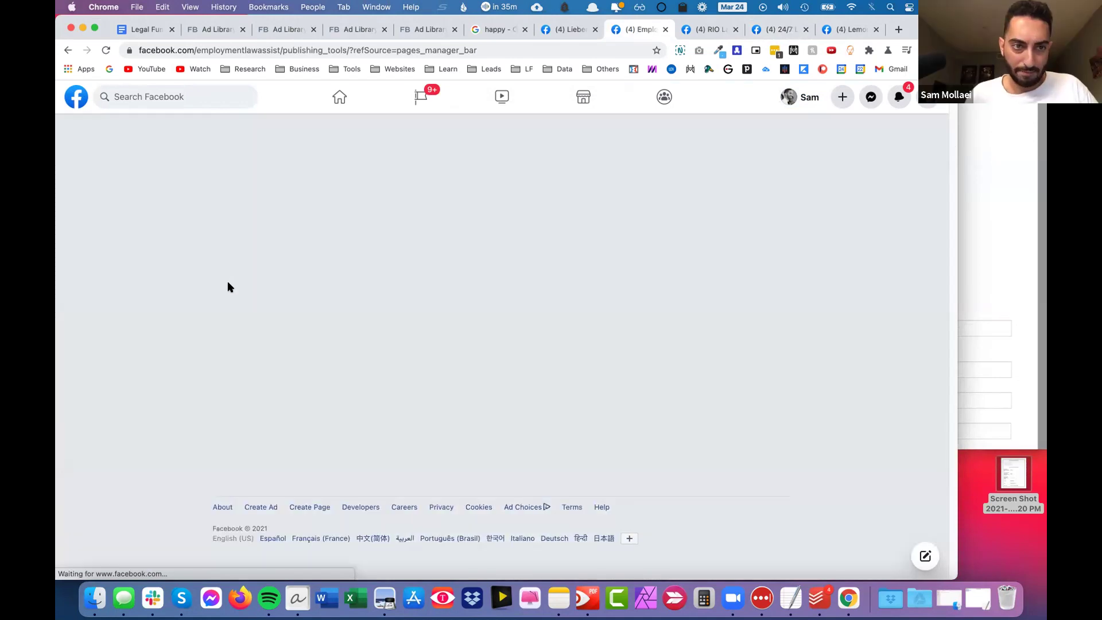
{"action": "scroll", "coordinate": [540, 290], "scroll_direction": "down", "scroll_amount": 5}
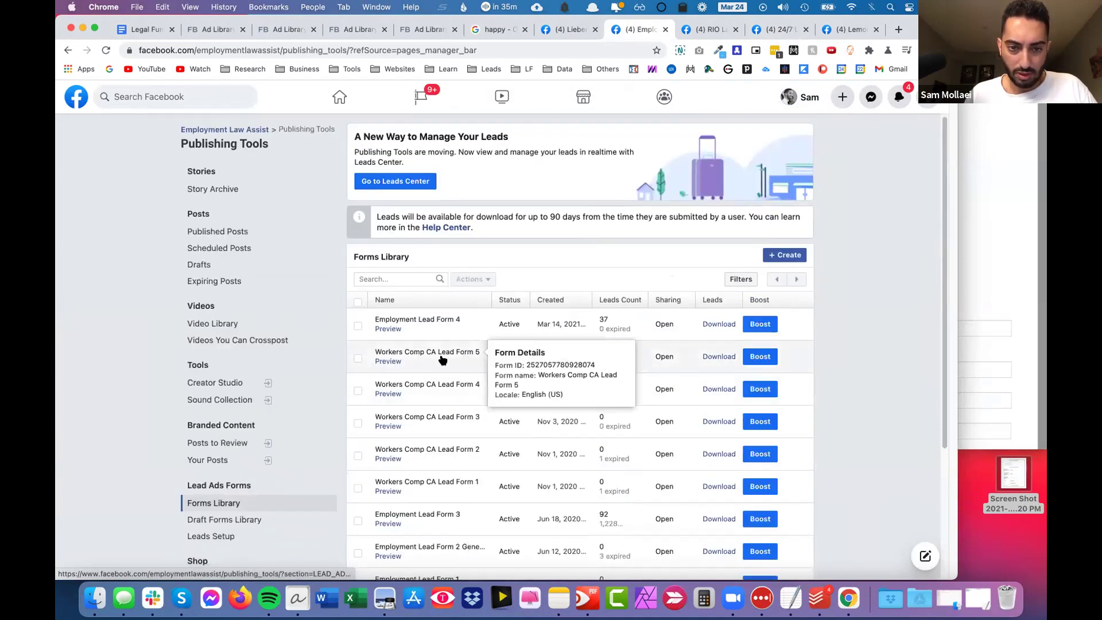
{"action": "left_click", "coordinate": [492, 353]}
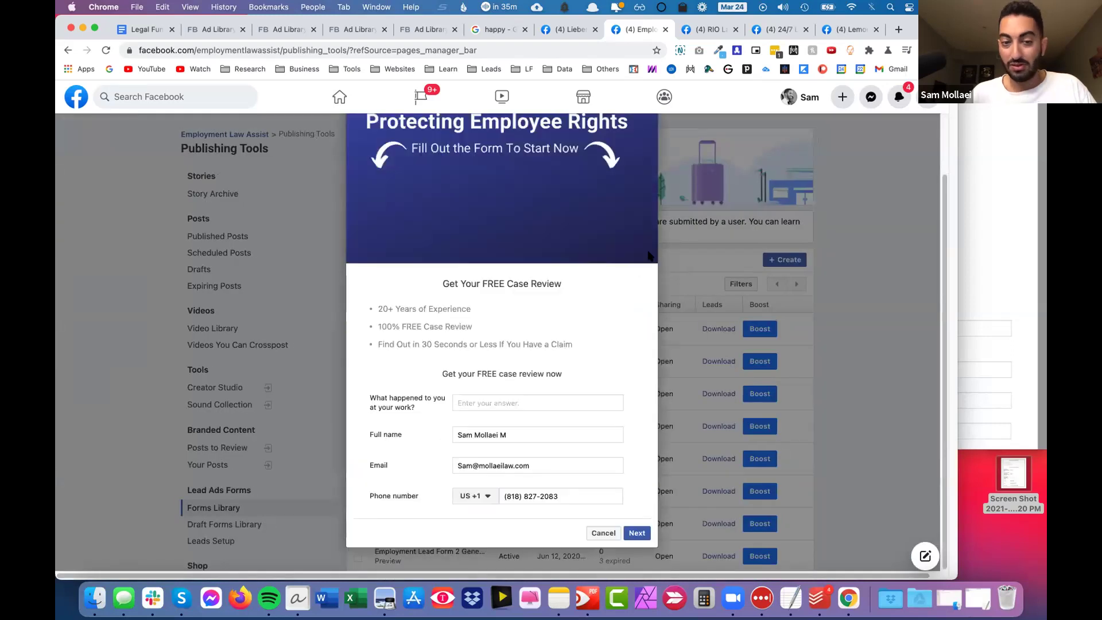
Capture the previewed form's greeting, work question and contact fields in a screenshot, and clear the marking on the earlier reference screenshot.
{"action": "key", "text": "super+shift+4"}
{"action": "left_click_drag", "start_coordinate": [356, 268], "coordinate": [655, 518]}
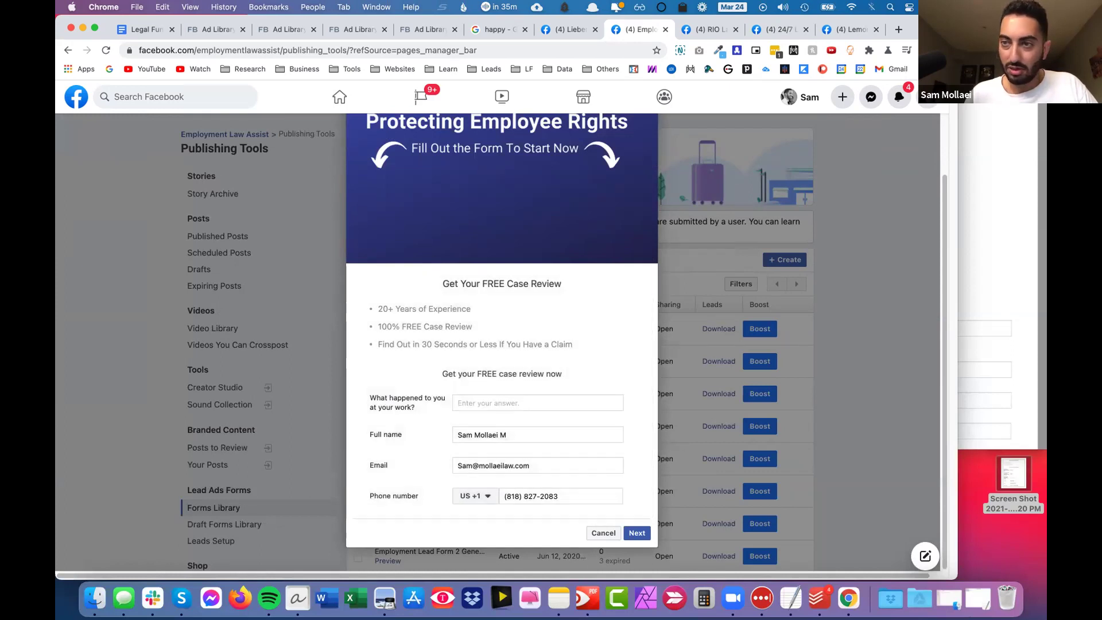
{"action": "left_click", "coordinate": [984, 259]}
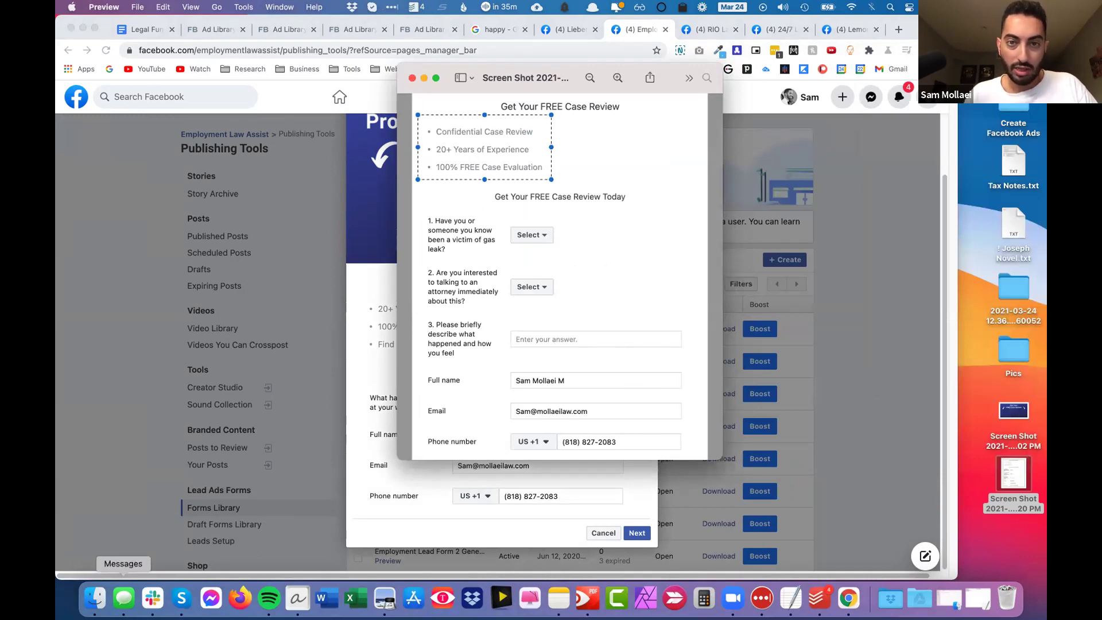
{"action": "key", "text": "Escape"}
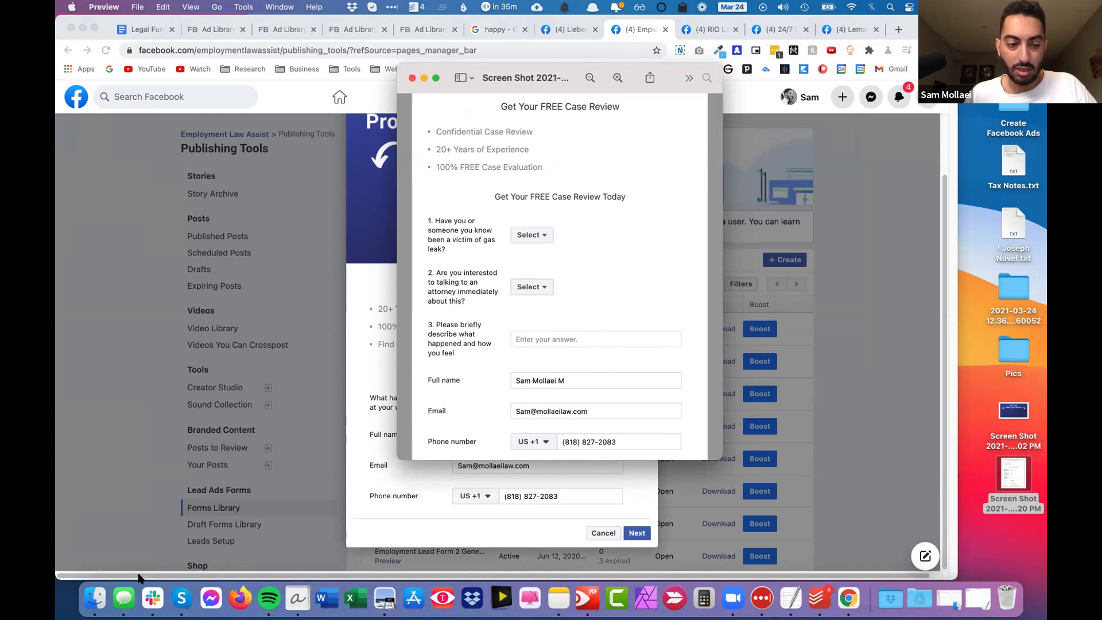
Send the workers' comp form screenshot to the client in Messages, then send it a second time.
{"action": "left_click", "coordinate": [122, 597]}
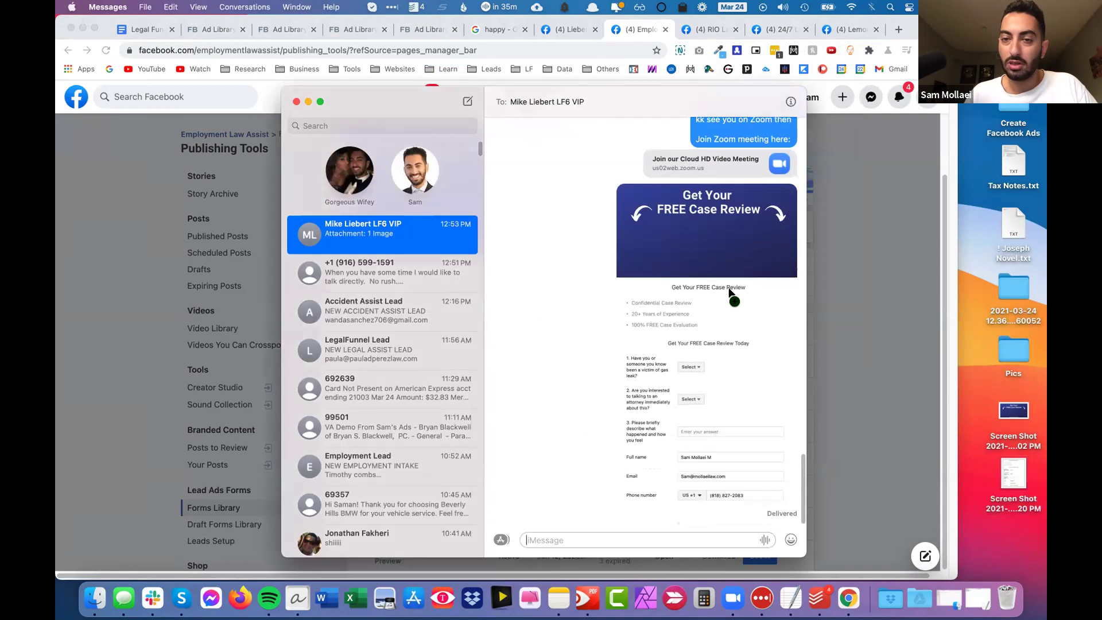
{"action": "left_click_drag", "start_coordinate": [731, 295], "coordinate": [564, 385]}
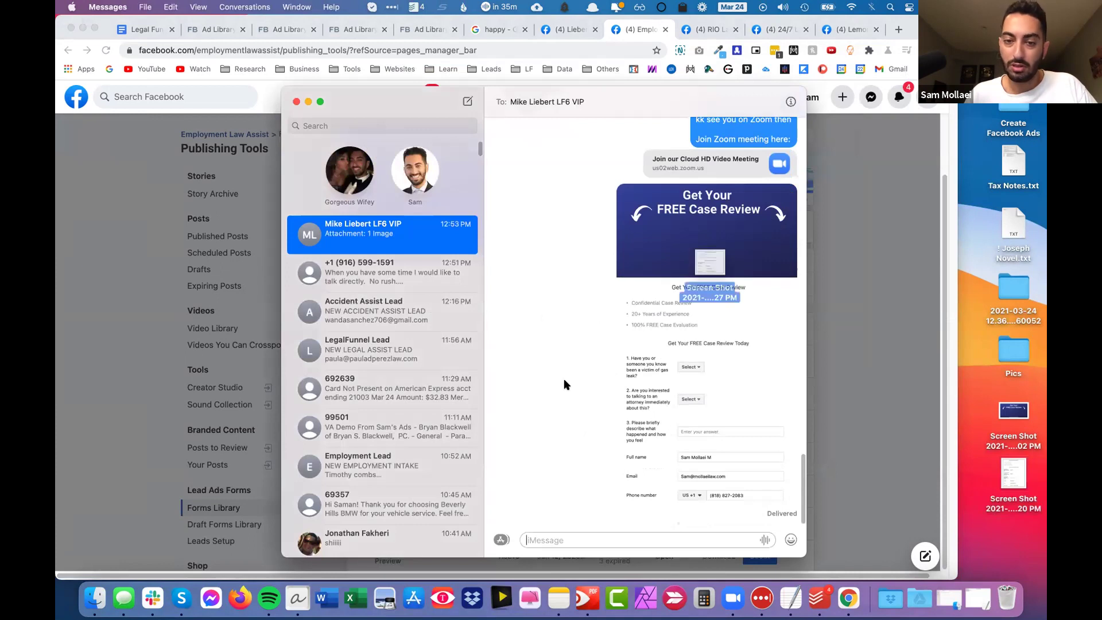
{"action": "key", "text": "Return"}
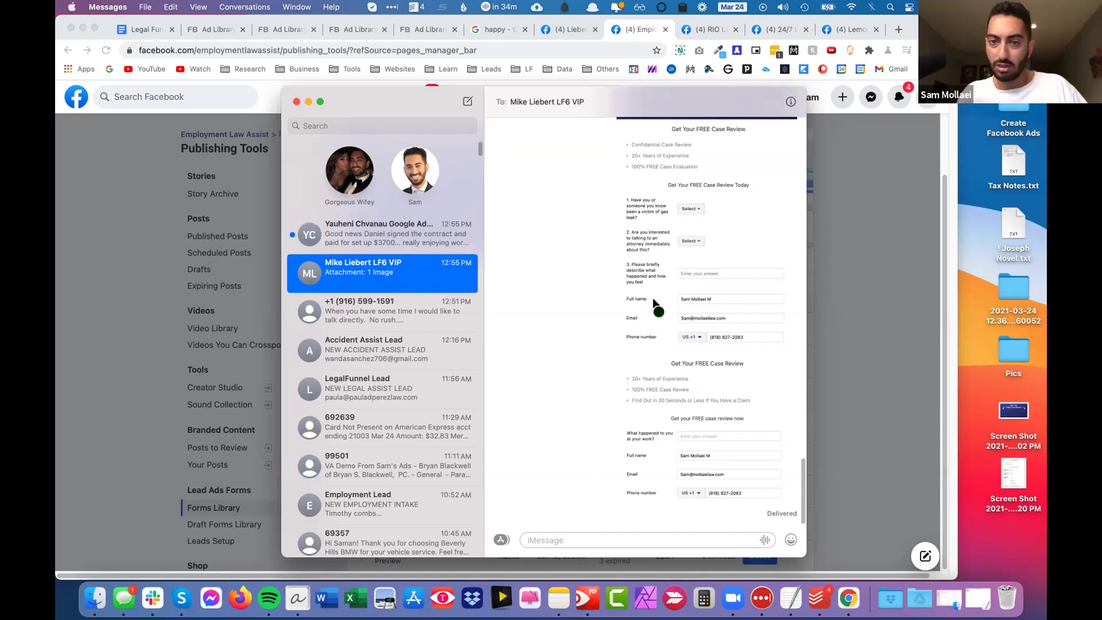
{"action": "key", "text": "super+v"}
{"action": "key", "text": "Return"}
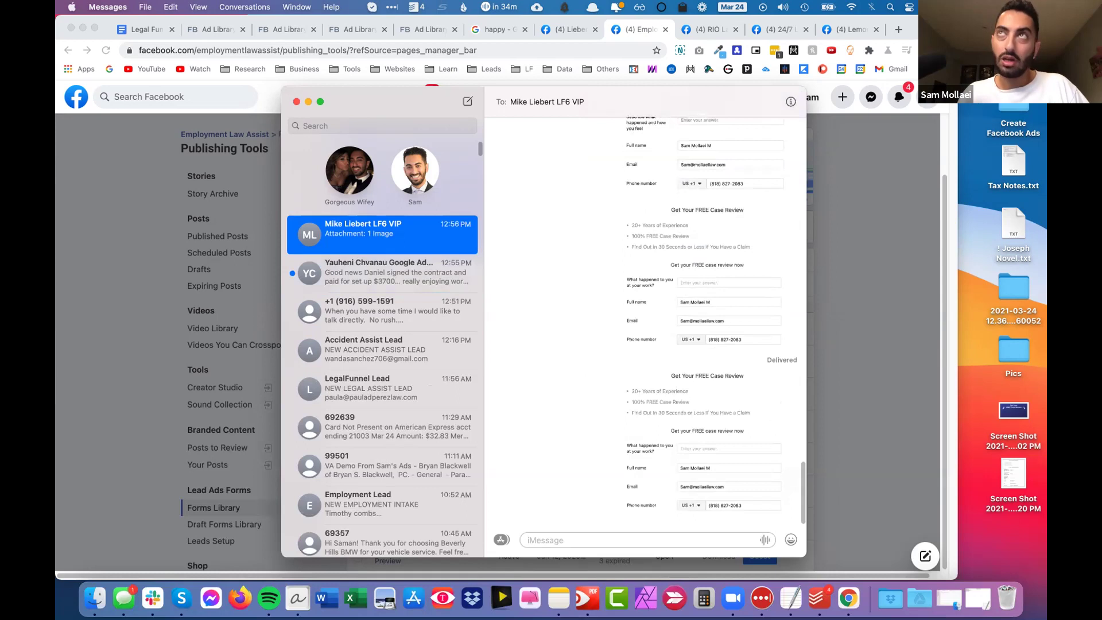
Hide Messages and go through the open Facebook pages back to the RIO Law Group form Delete 1.
{"action": "key", "text": "super+Tab"}
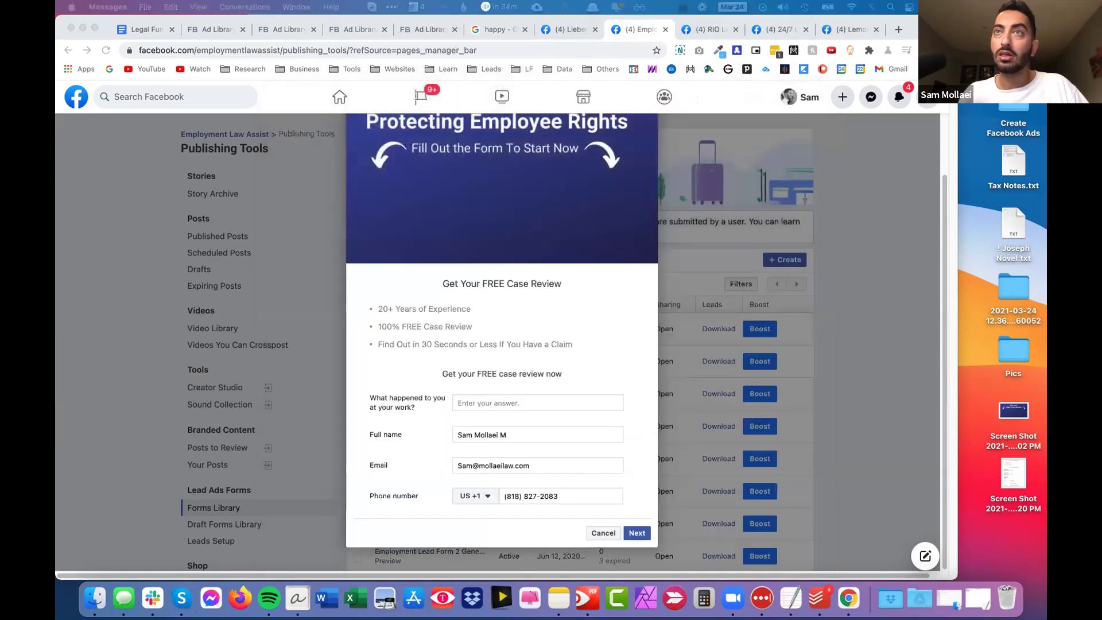
{"action": "key", "text": "super+Tab"}
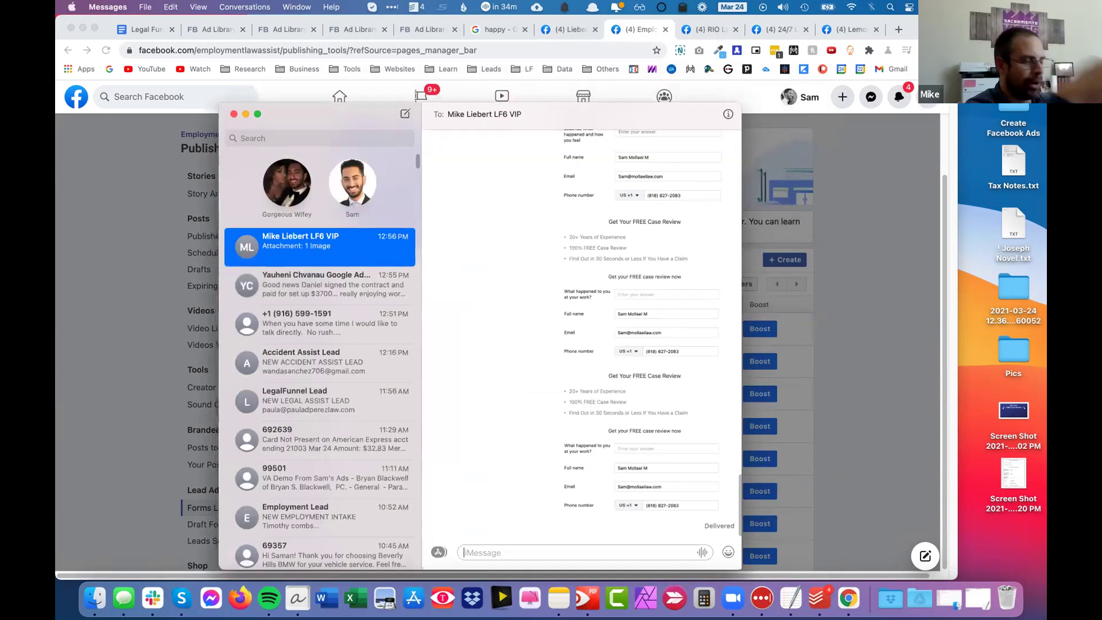
{"action": "key", "text": "super+h"}
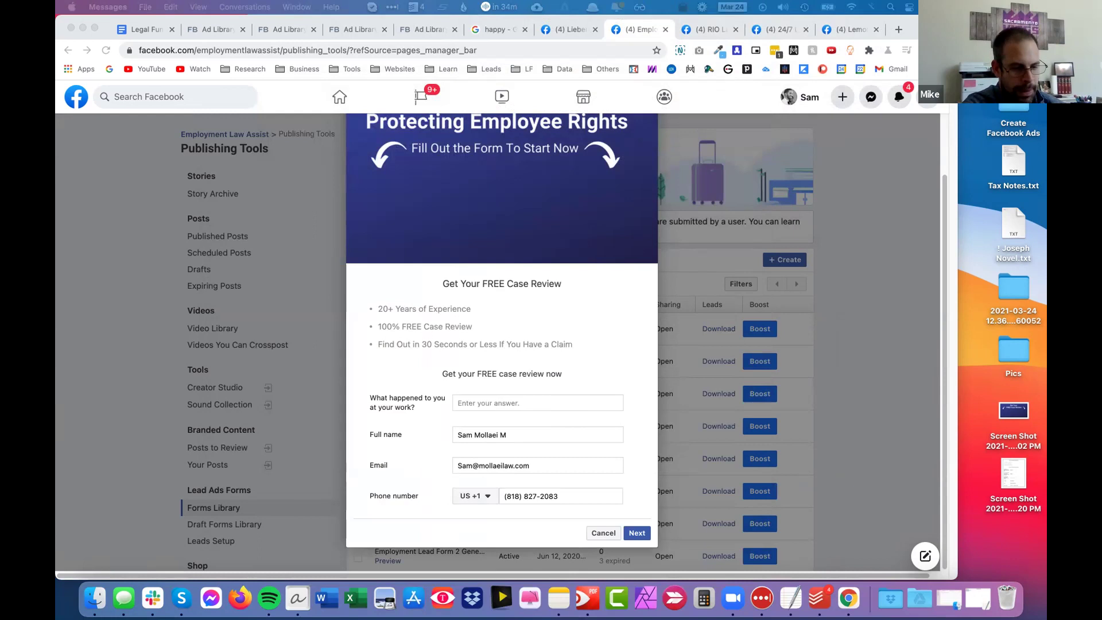
{"action": "left_click", "coordinate": [510, 260]}
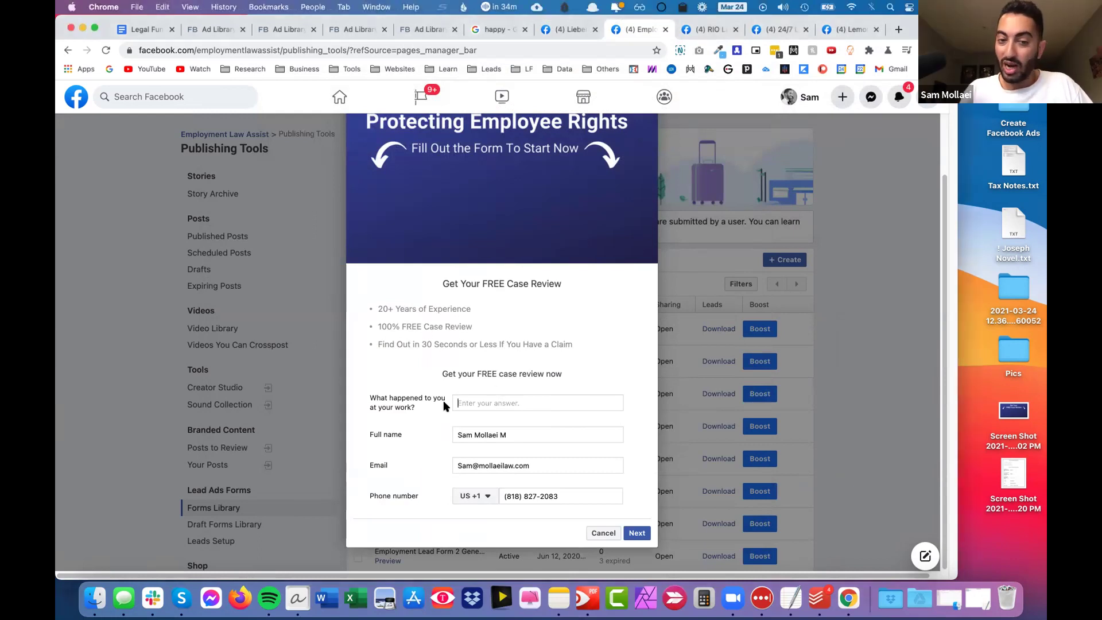
{"action": "left_click", "coordinate": [850, 30]}
{"action": "left_click", "coordinate": [578, 30]}
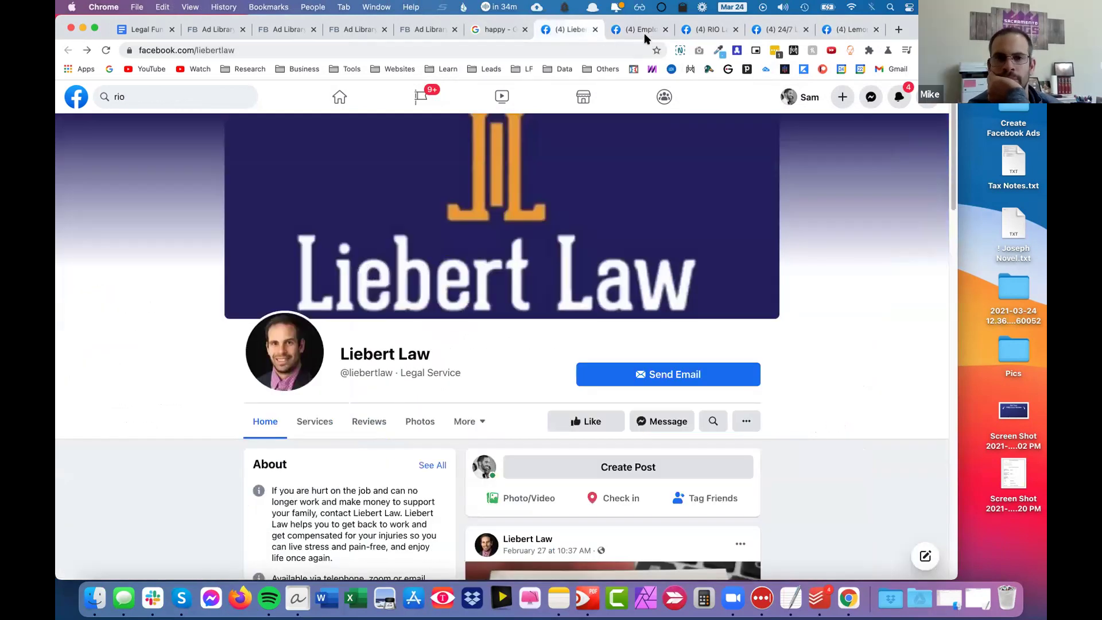
{"action": "left_click", "coordinate": [645, 37]}
{"action": "left_click", "coordinate": [706, 34]}
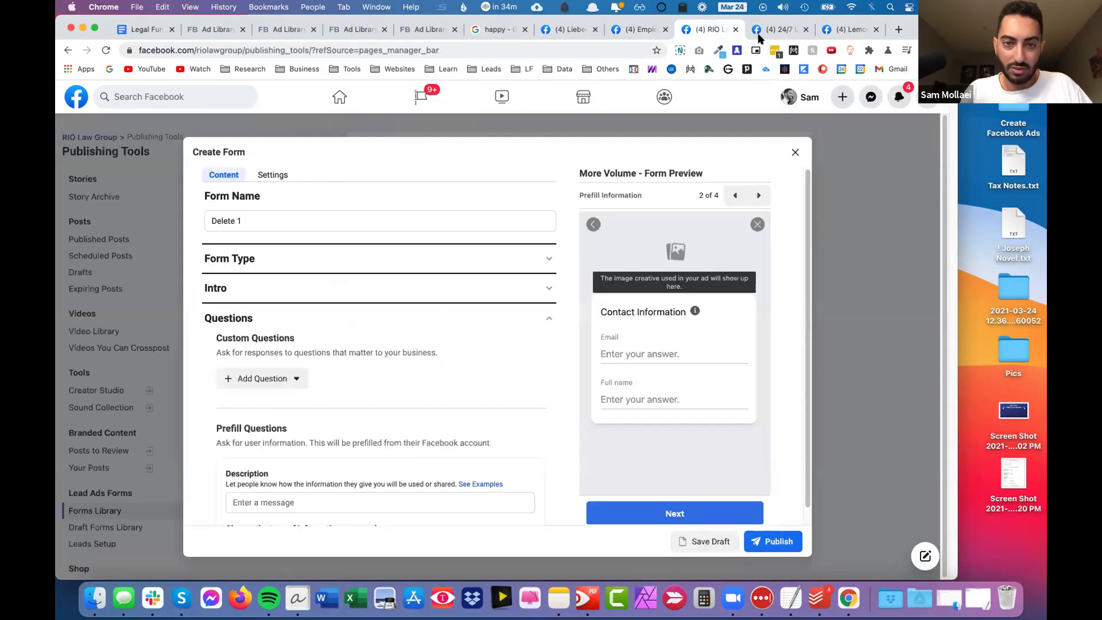
Add a short answer custom question to the form reading "What happened to you at your work?".
{"action": "scroll", "coordinate": [299, 367], "scroll_direction": "down", "scroll_amount": 5}
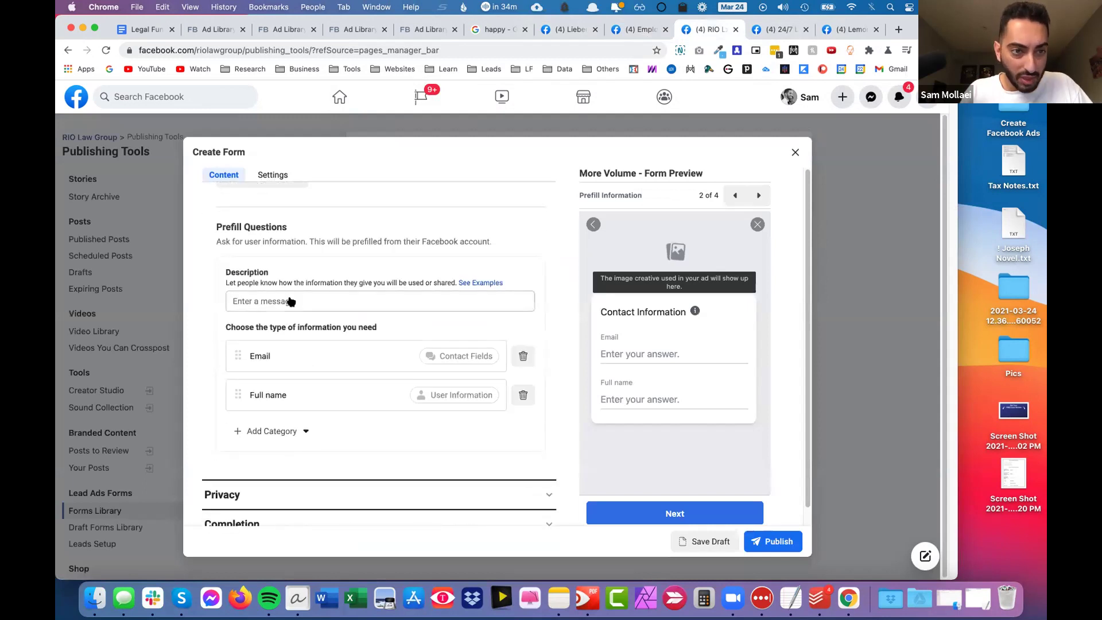
{"action": "scroll", "coordinate": [289, 302], "scroll_direction": "up", "scroll_amount": 3}
{"action": "left_click", "coordinate": [288, 309]}
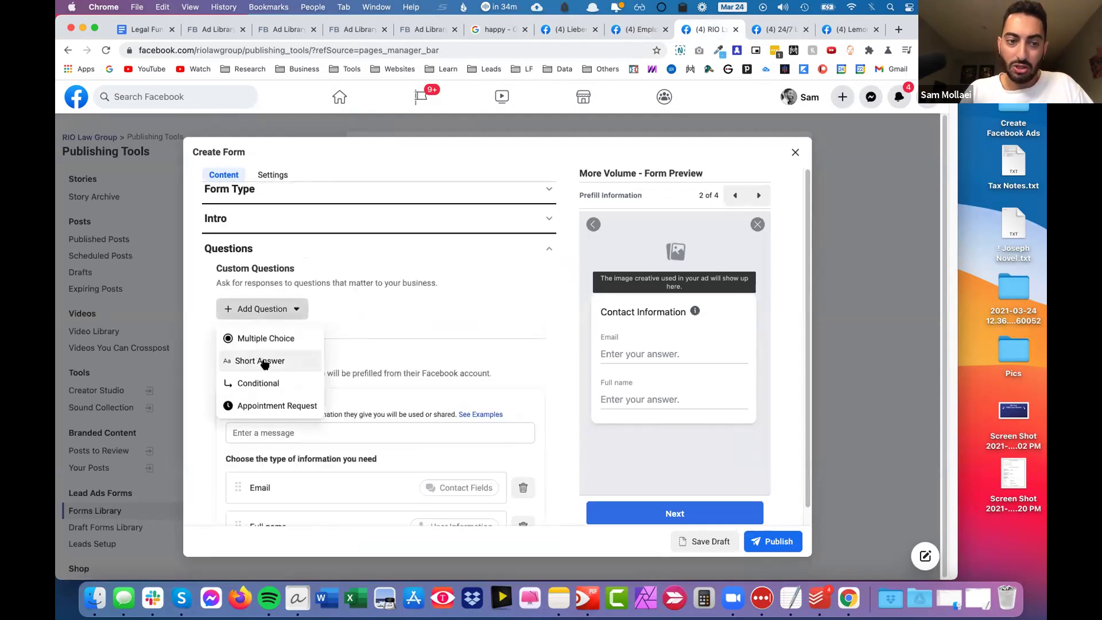
{"action": "left_click", "coordinate": [281, 362]}
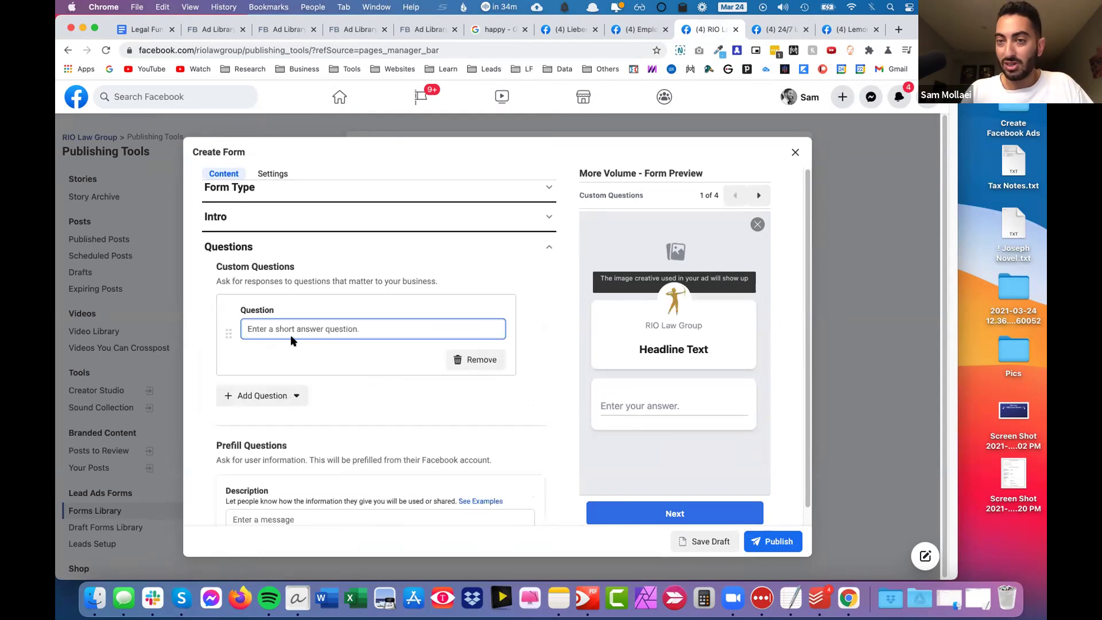
{"action": "type", "text": "What happened to you at your work?"}
Reorder the prefill questions so Full name comes before Email, and add the Phone number contact field.
{"action": "scroll", "coordinate": [424, 312], "scroll_direction": "down", "scroll_amount": 4}
{"action": "scroll", "coordinate": [427, 317], "scroll_direction": "down", "scroll_amount": 3}
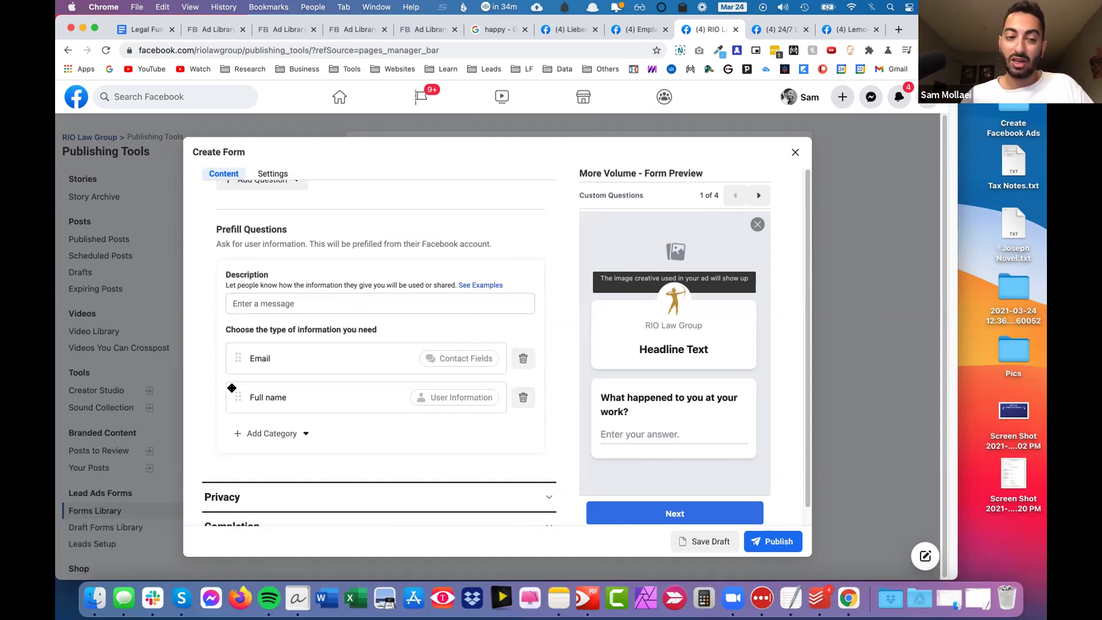
{"action": "left_click_drag", "start_coordinate": [249, 363], "coordinate": [232, 398]}
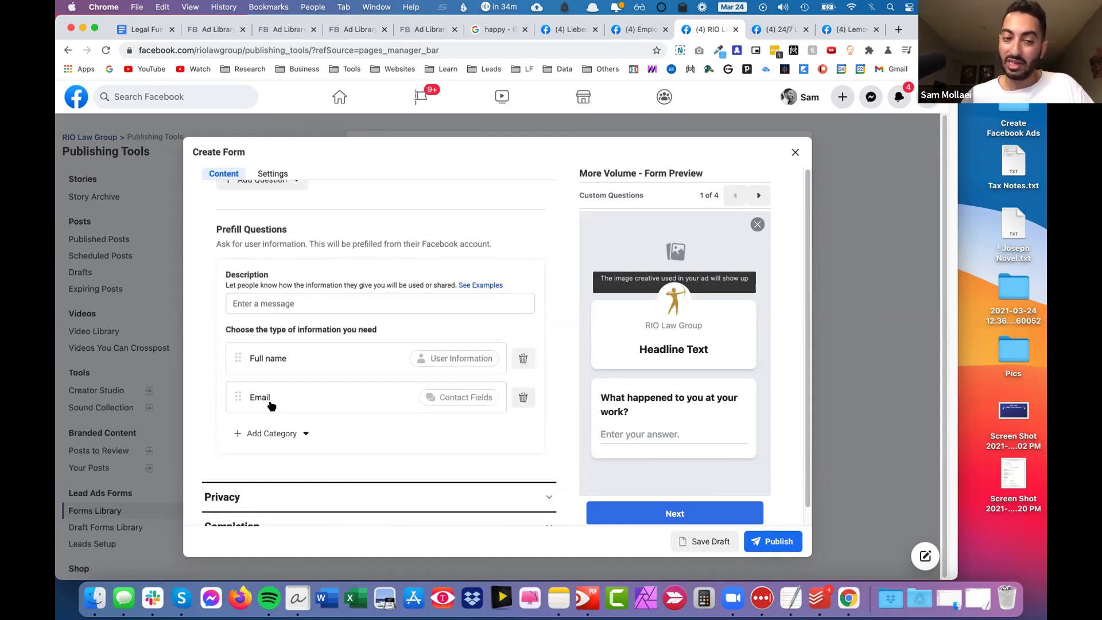
{"action": "left_click", "coordinate": [281, 435]}
{"action": "mouse_move", "coordinate": [270, 461]}
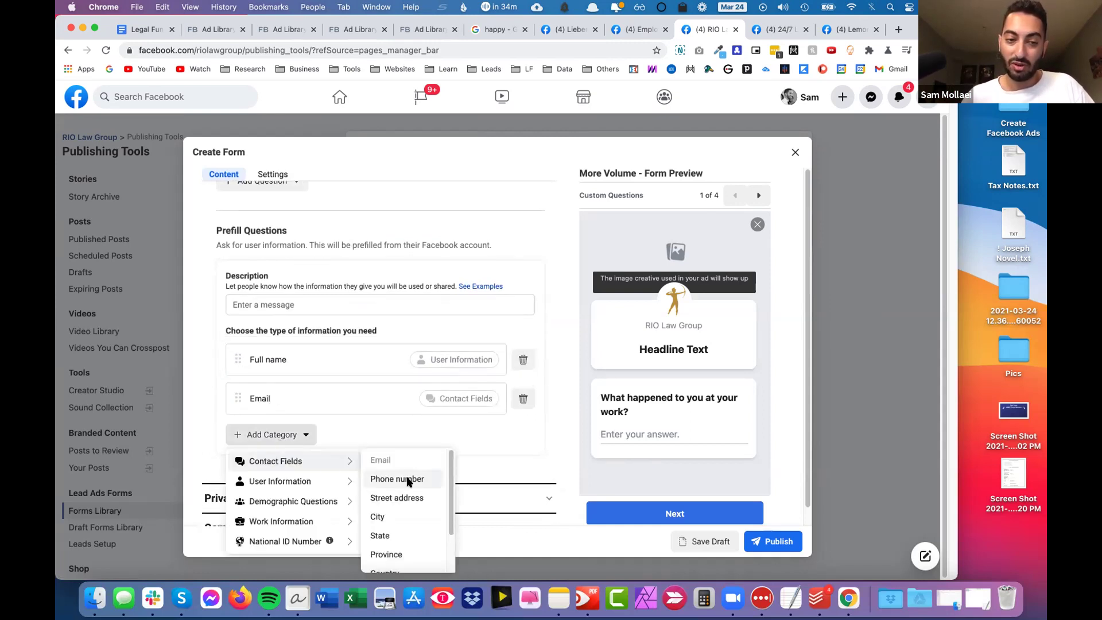
{"action": "left_click", "coordinate": [407, 481]}
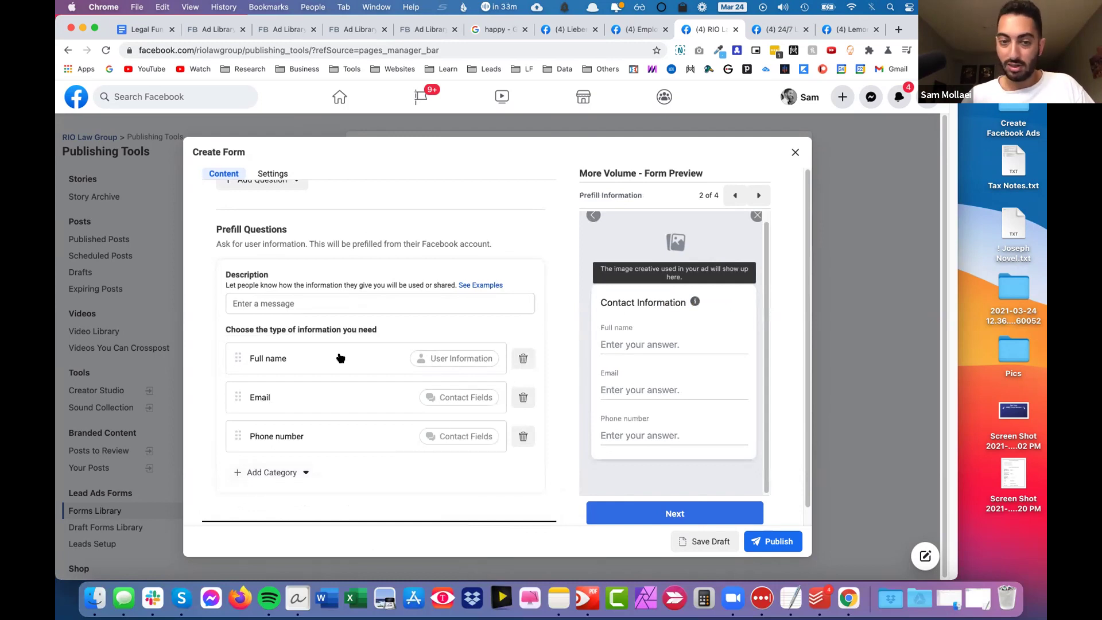
Open the form's Privacy section and set the privacy policy link text to "Privacy Policy".
{"action": "scroll", "coordinate": [363, 373], "scroll_direction": "down", "scroll_amount": 2}
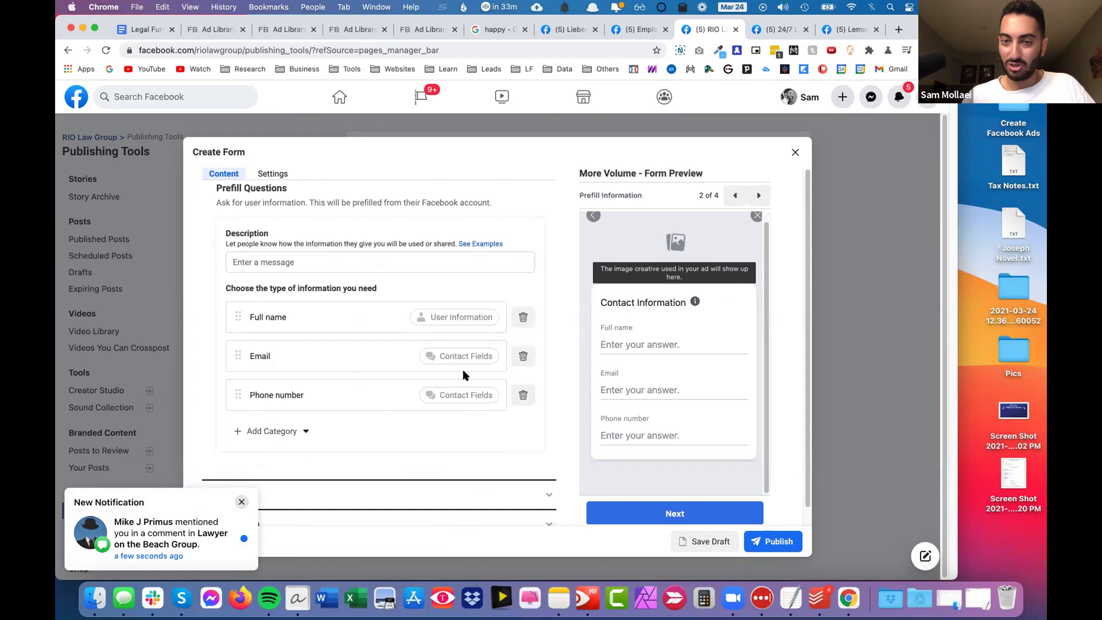
{"action": "left_click", "coordinate": [504, 497]}
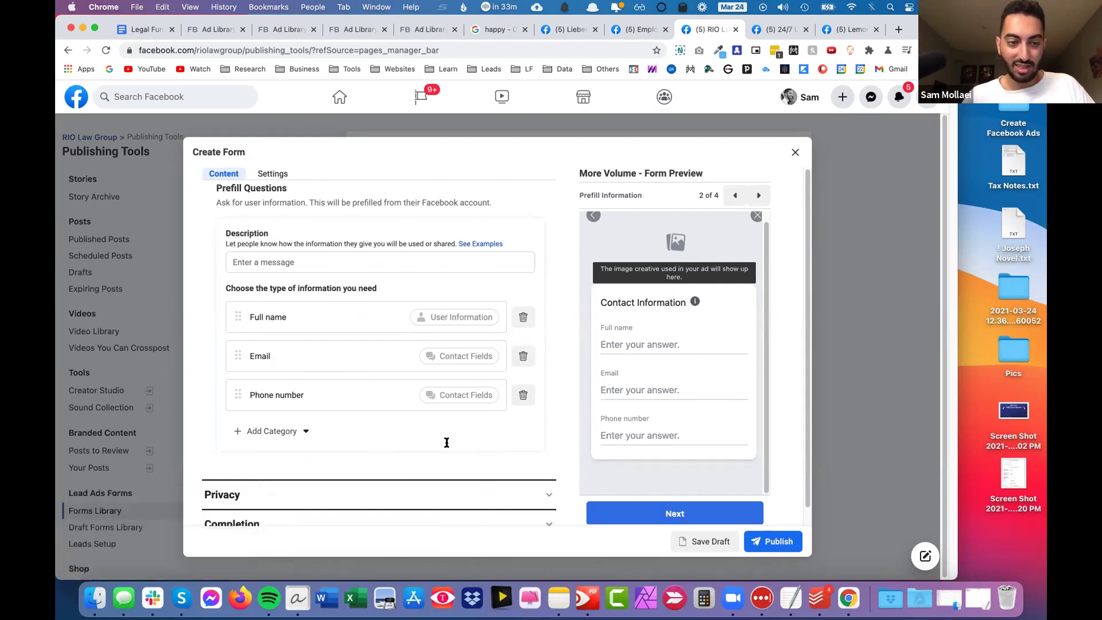
{"action": "left_click", "coordinate": [298, 328]}
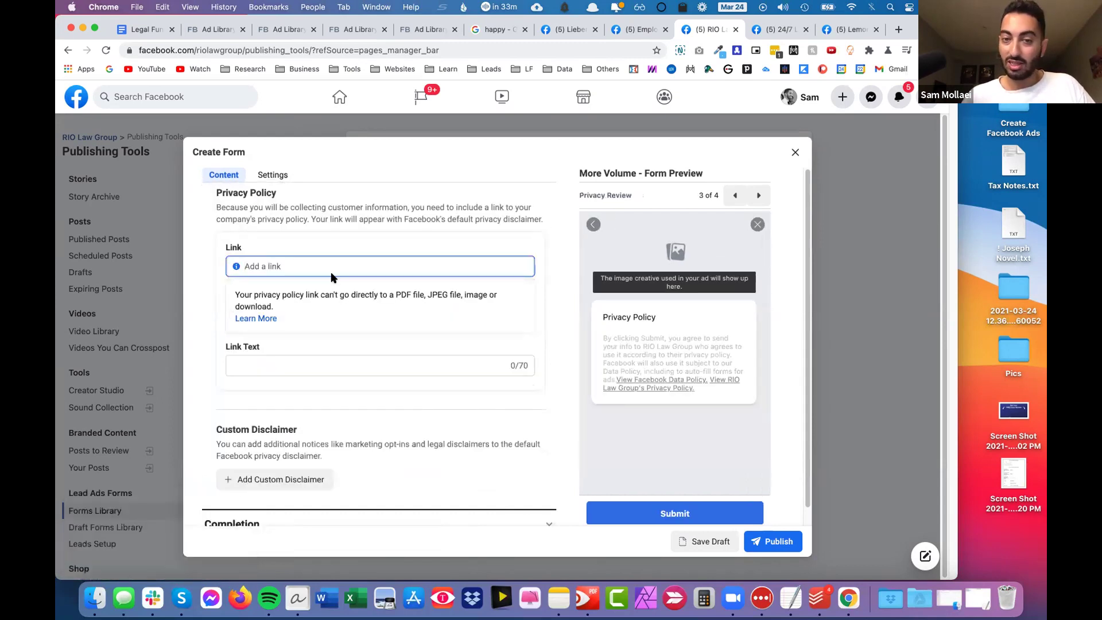
{"action": "left_click", "coordinate": [287, 365]}
{"action": "type", "text": "Privacy Policy"}
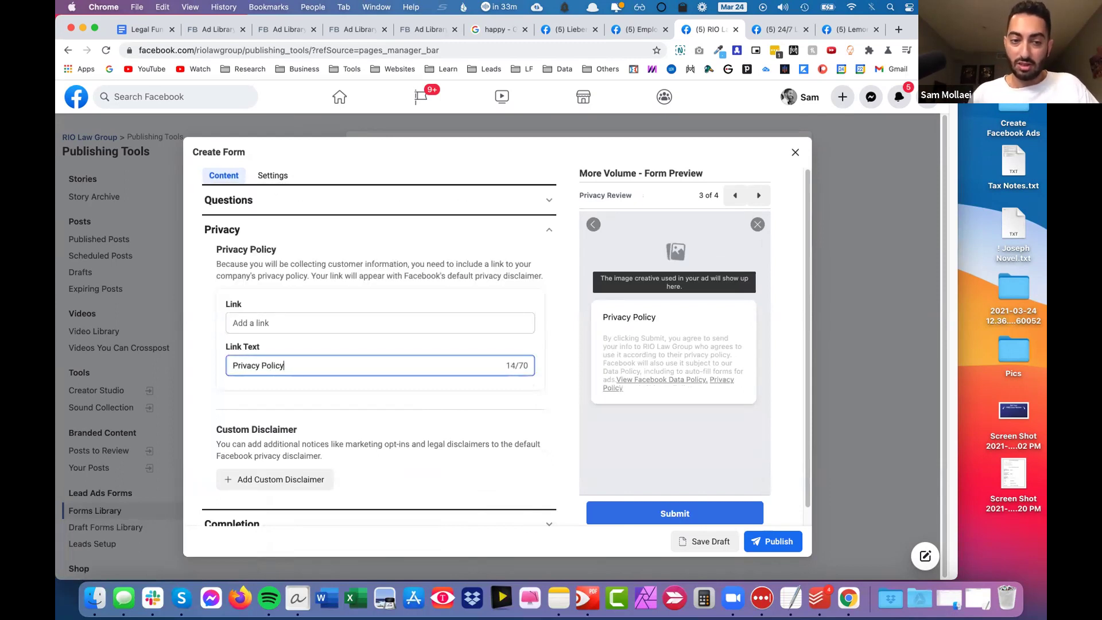
{"action": "scroll", "coordinate": [410, 384], "scroll_direction": "down", "scroll_amount": 1}
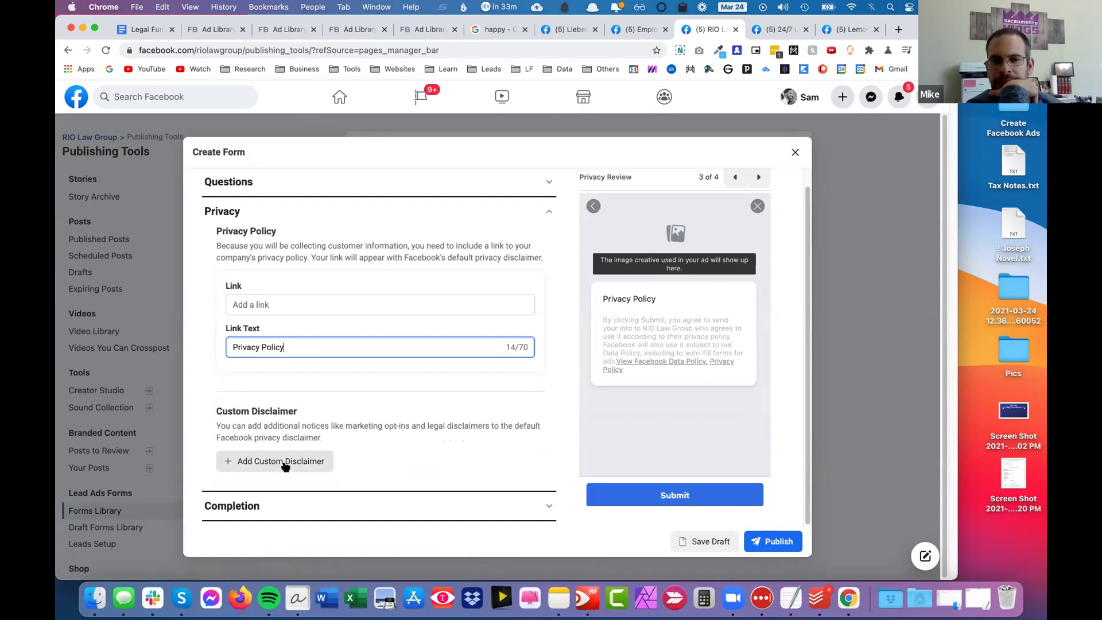
{"action": "left_click", "coordinate": [284, 301]}
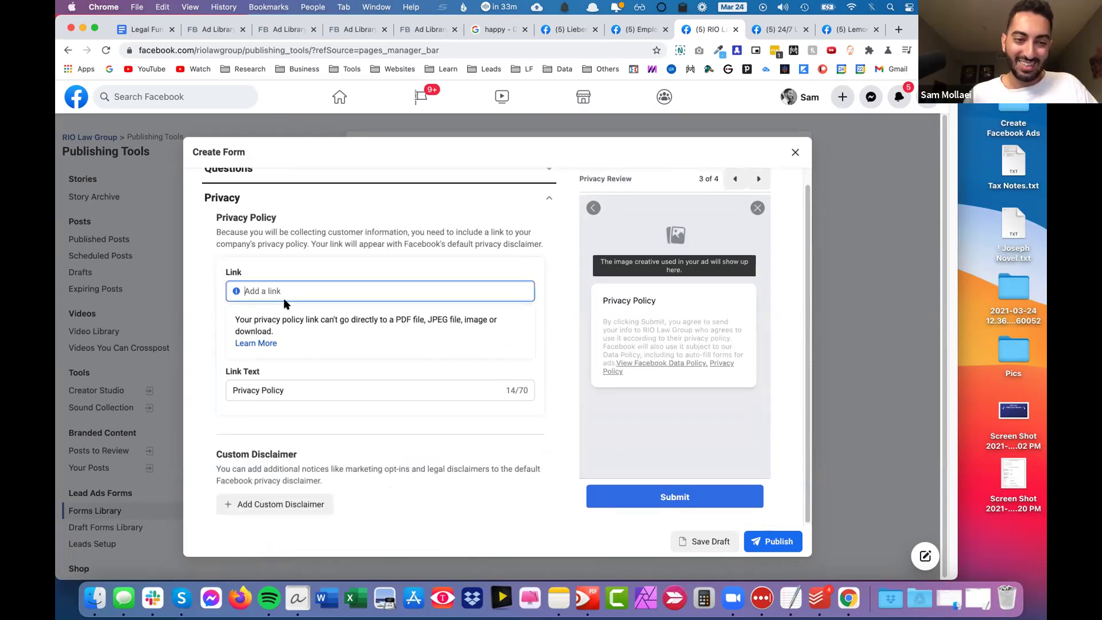
Add a custom disclaimer titled "Terms and Condition", checking the Employment Law Assist form preview for reference.
{"action": "scroll", "coordinate": [284, 303], "scroll_direction": "down", "scroll_amount": 2}
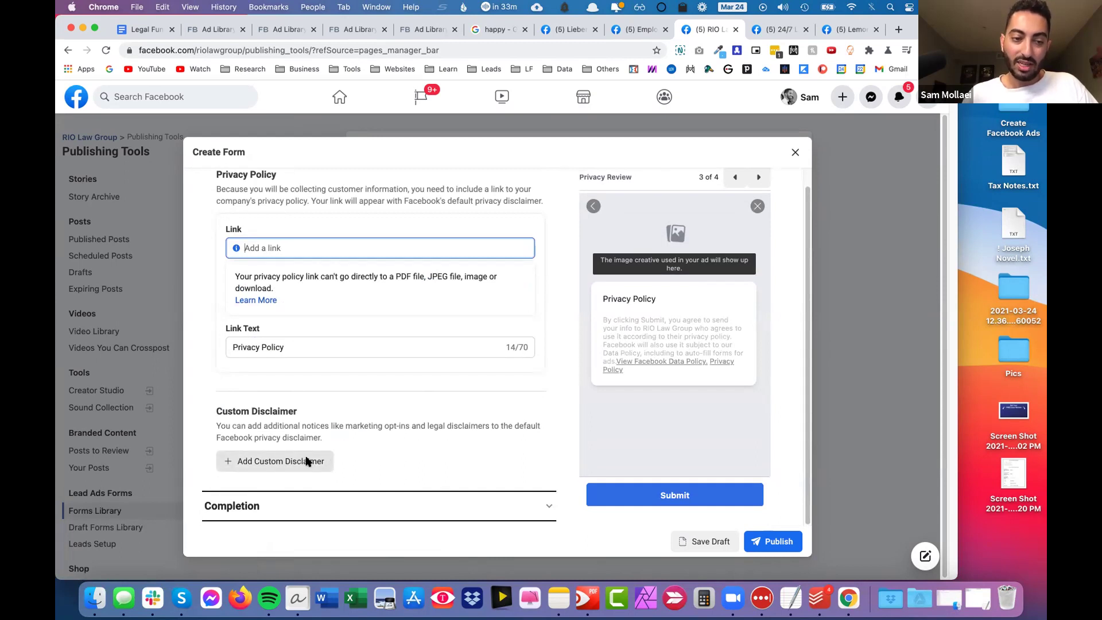
{"action": "left_click", "coordinate": [306, 461]}
{"action": "scroll", "coordinate": [322, 449], "scroll_direction": "down", "scroll_amount": 3}
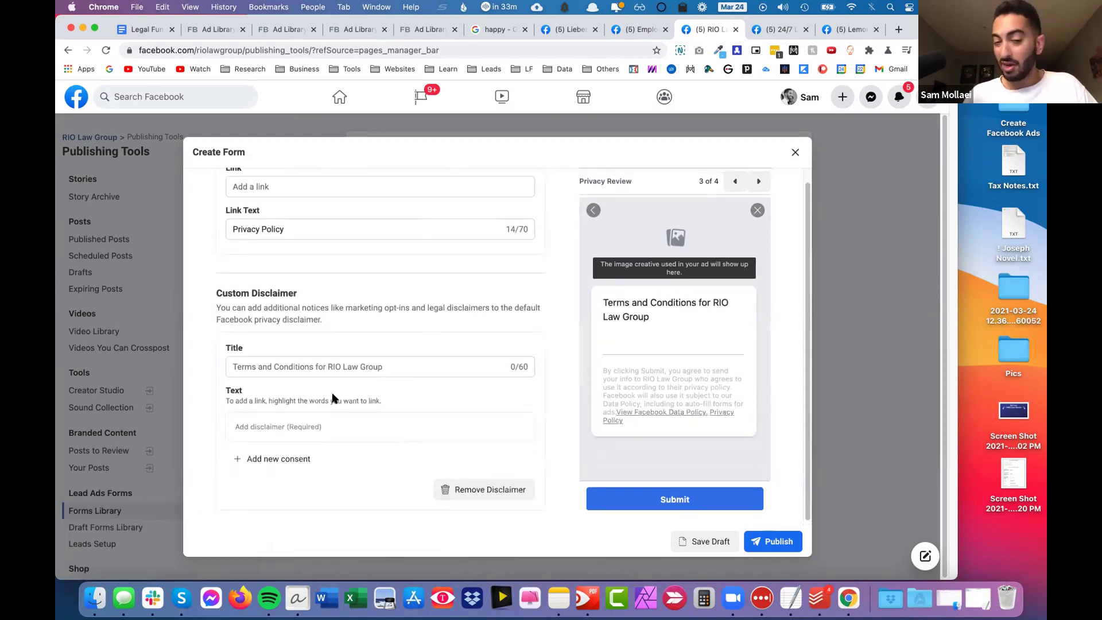
{"action": "scroll", "coordinate": [330, 396], "scroll_direction": "down", "scroll_amount": 1}
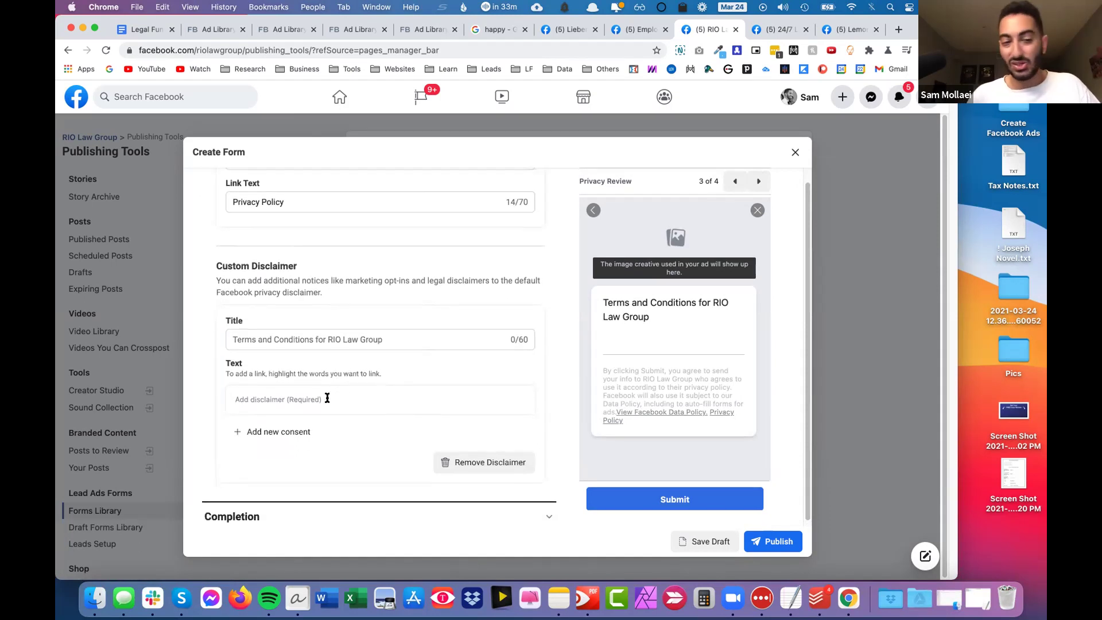
{"action": "left_click", "coordinate": [323, 341]}
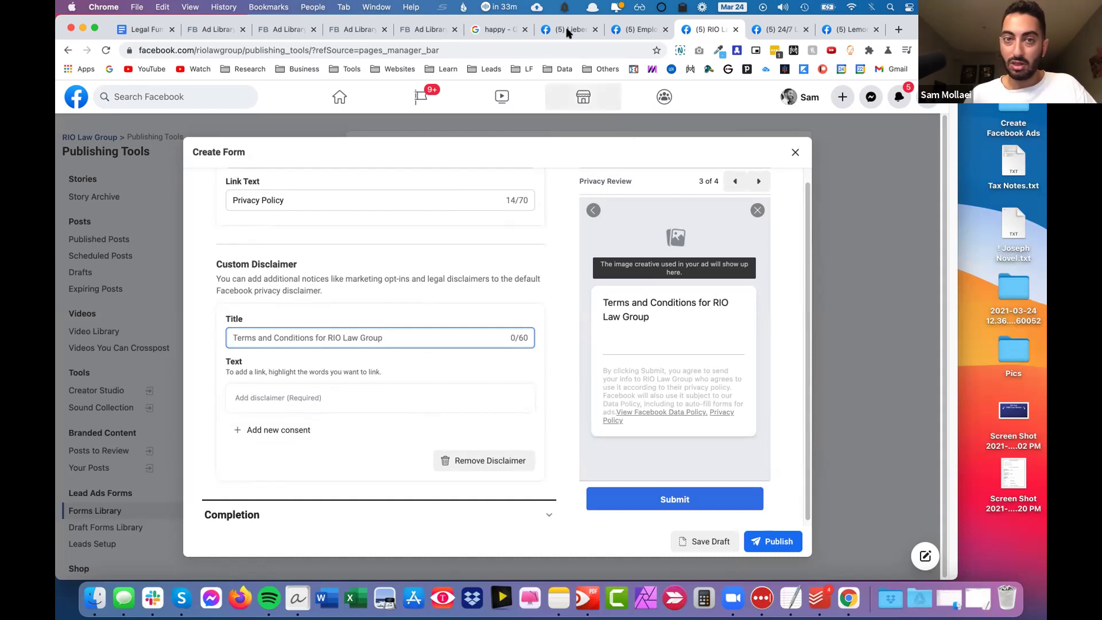
{"action": "left_click", "coordinate": [635, 29]}
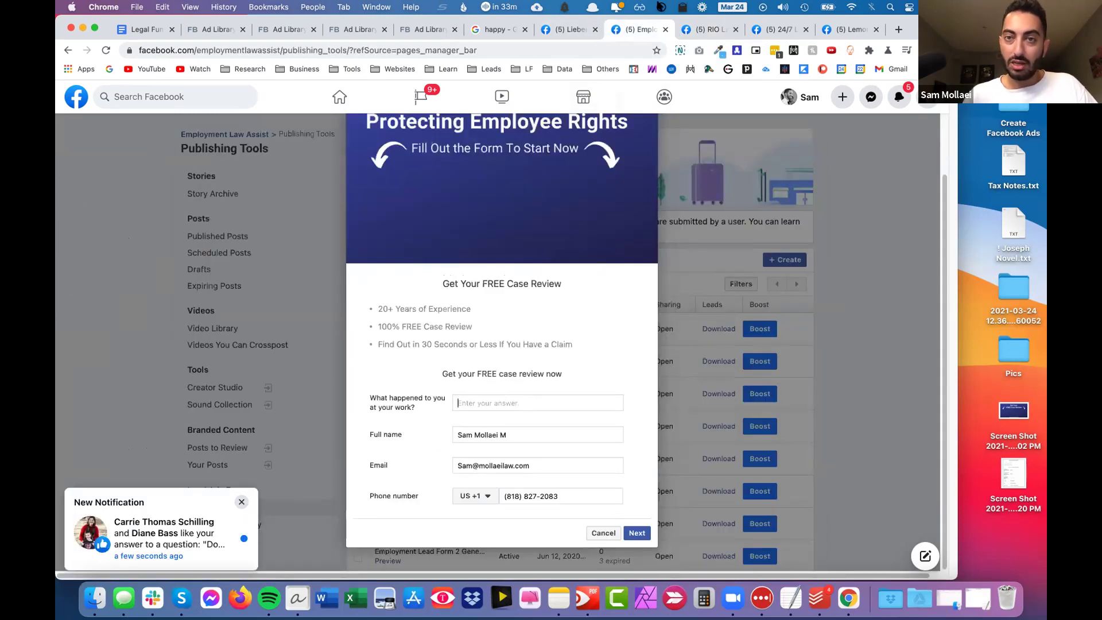
{"action": "left_click", "coordinate": [700, 30]}
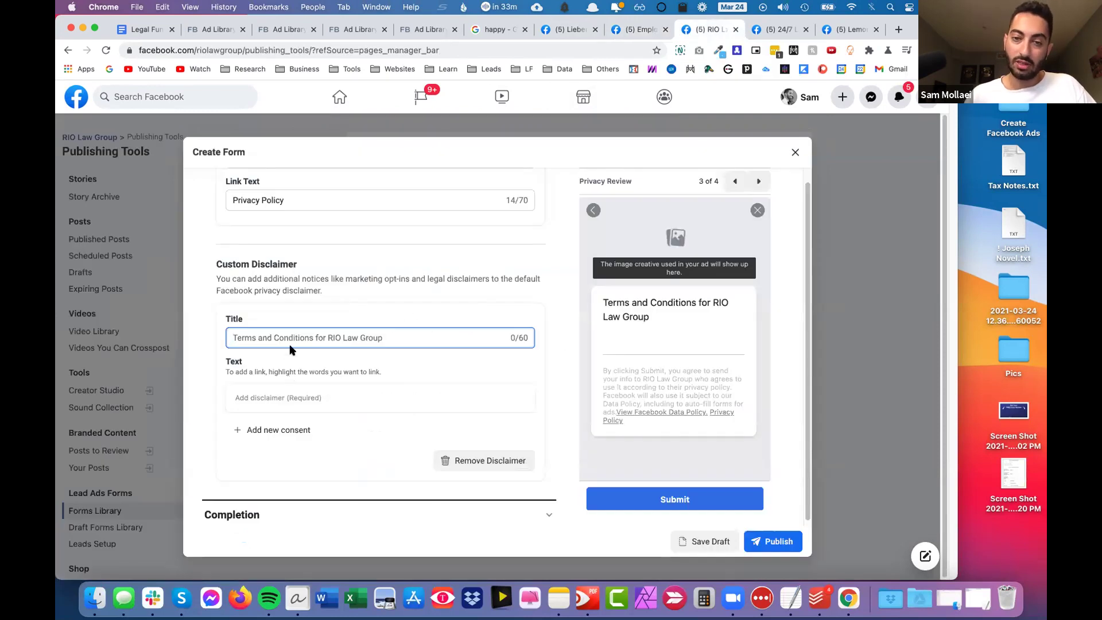
{"action": "type", "text": "Terms and Condition"}
Draft the disclaimer text "I agree to receive automated texts and emails by" and delete it again.
{"action": "left_click", "coordinate": [277, 395]}
{"action": "type", "text": "I agree to receiv"}
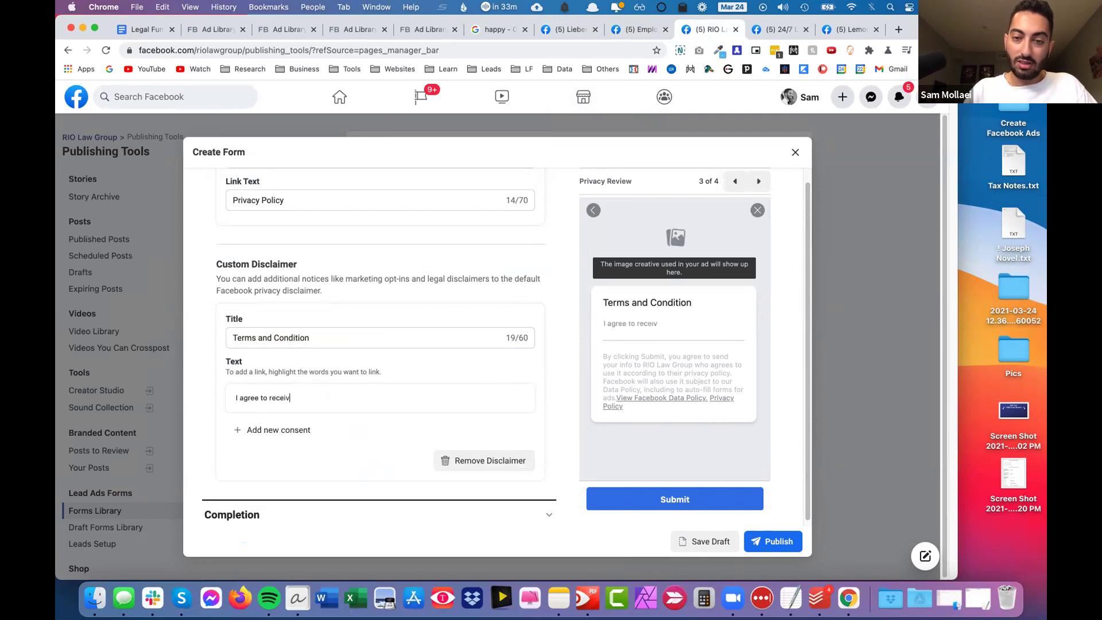
{"action": "type", "text": "e automated texts "}
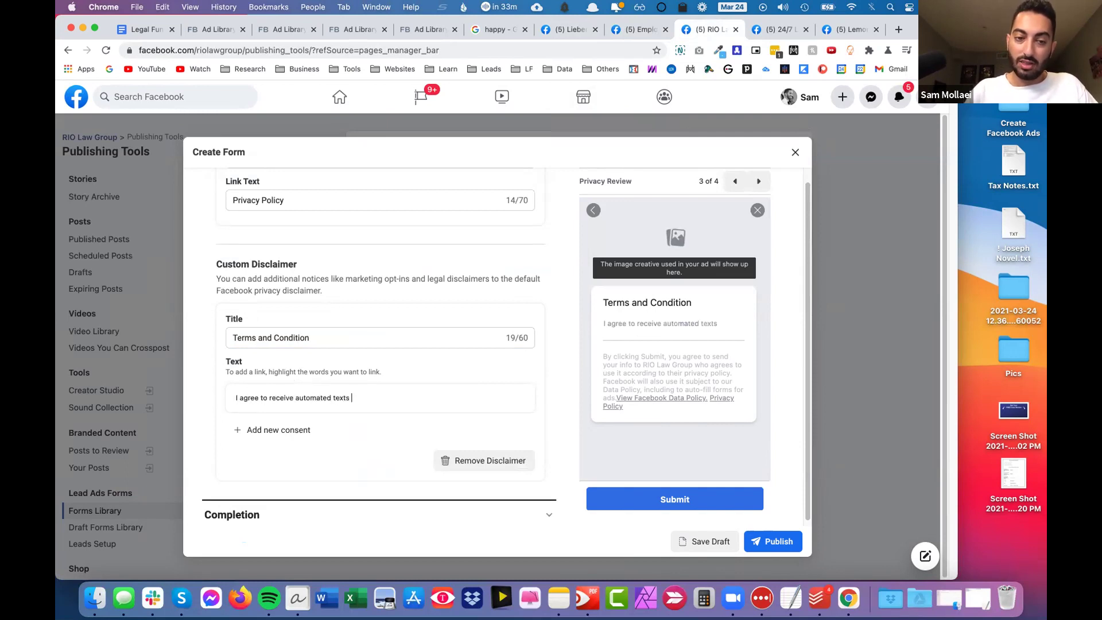
{"action": "type", "text": "and emails by"}
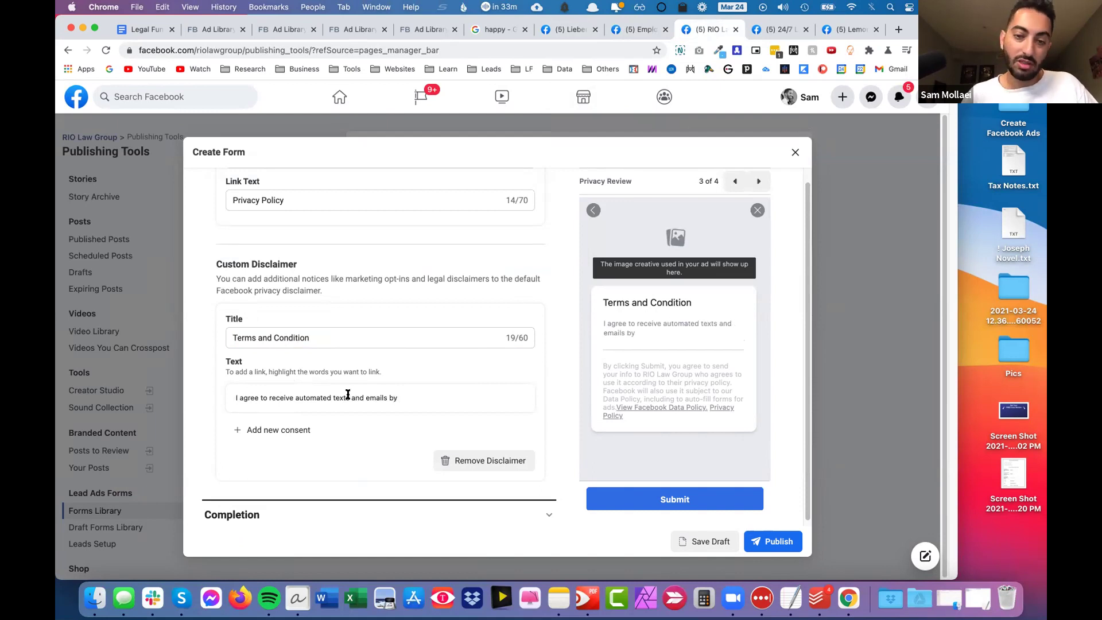
{"action": "left_click_drag", "start_coordinate": [435, 400], "coordinate": [219, 397]}
{"action": "key", "text": "BackSpace"}
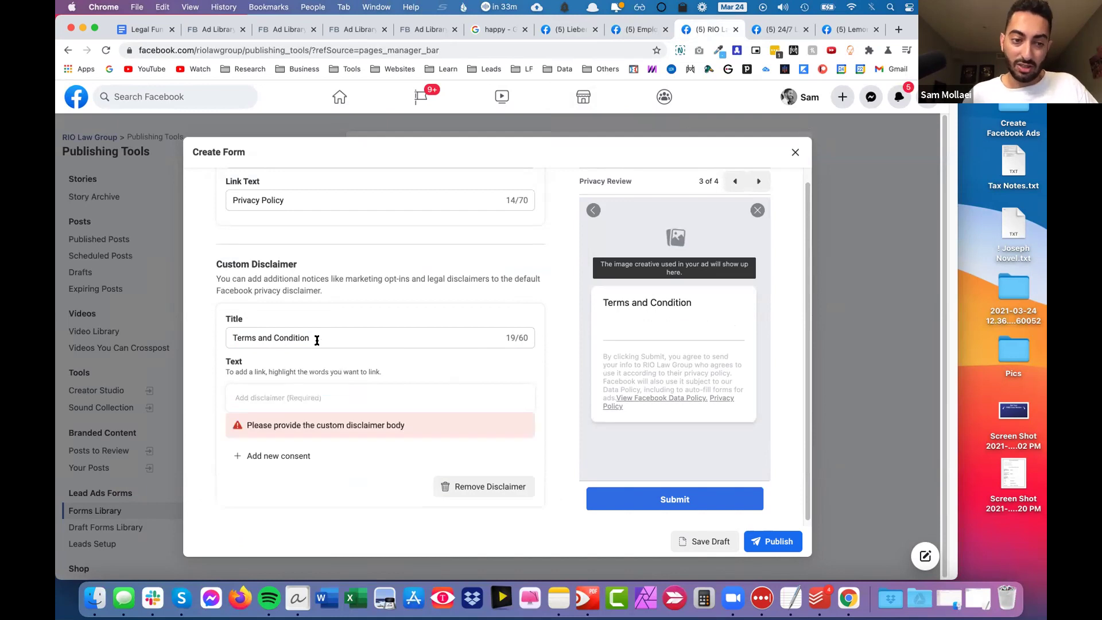
Open the Completion section and set the lead message headline to "Great! Expect a Call From Us!".
{"action": "scroll", "coordinate": [316, 339], "scroll_direction": "down", "scroll_amount": 2}
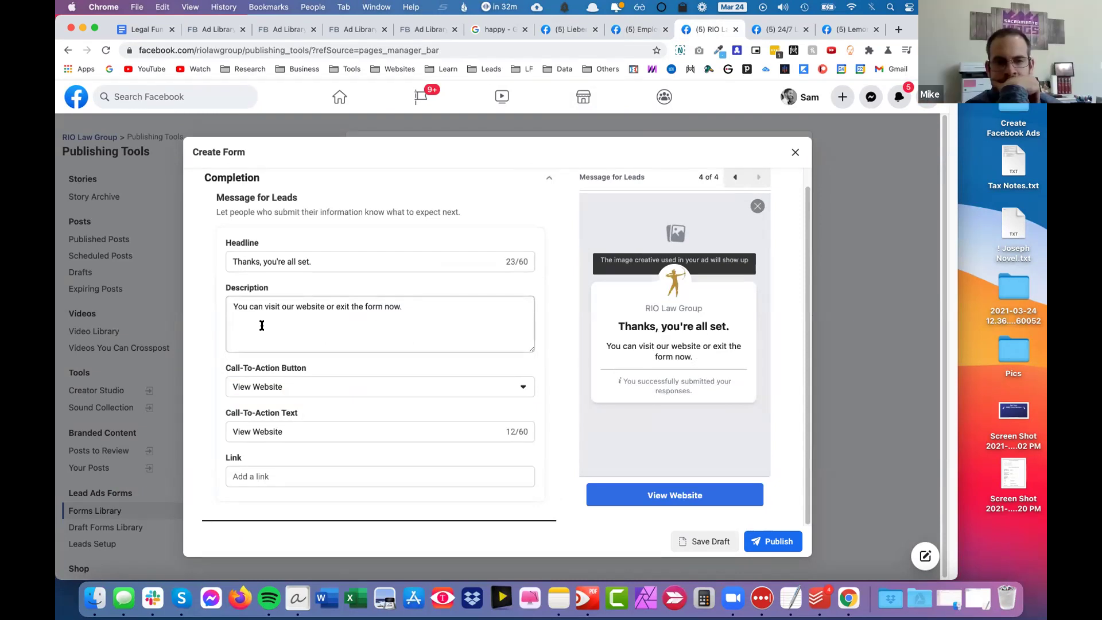
{"action": "left_click_drag", "start_coordinate": [316, 261], "coordinate": [192, 264]}
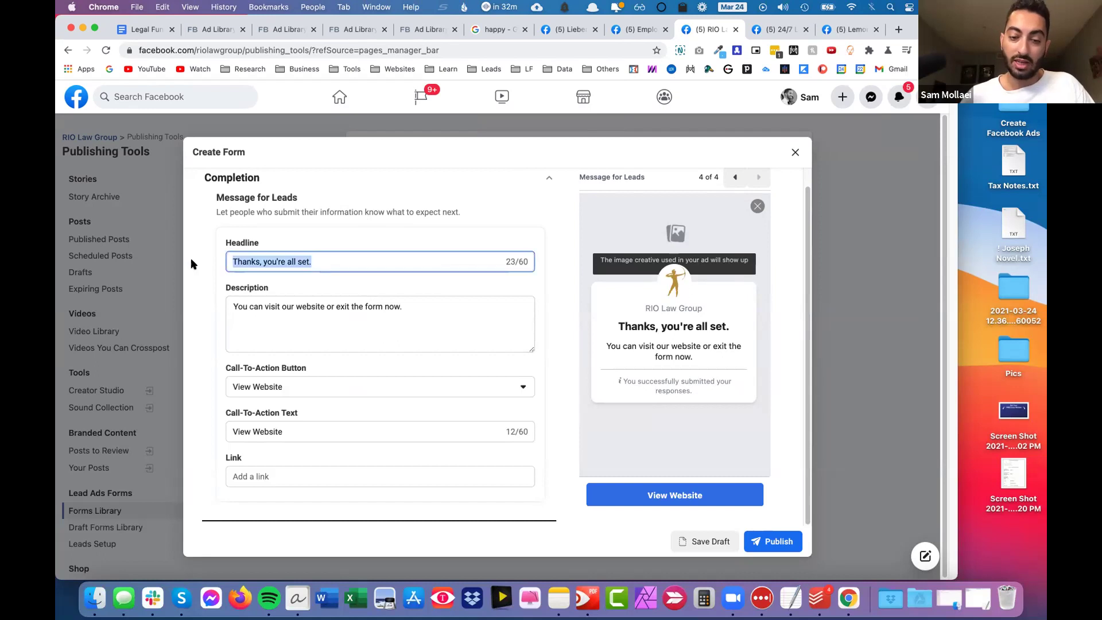
{"action": "type", "text": "Great! W"}
{"action": "key", "text": "BackSpace"}
{"action": "type", "text": "Expect a "}
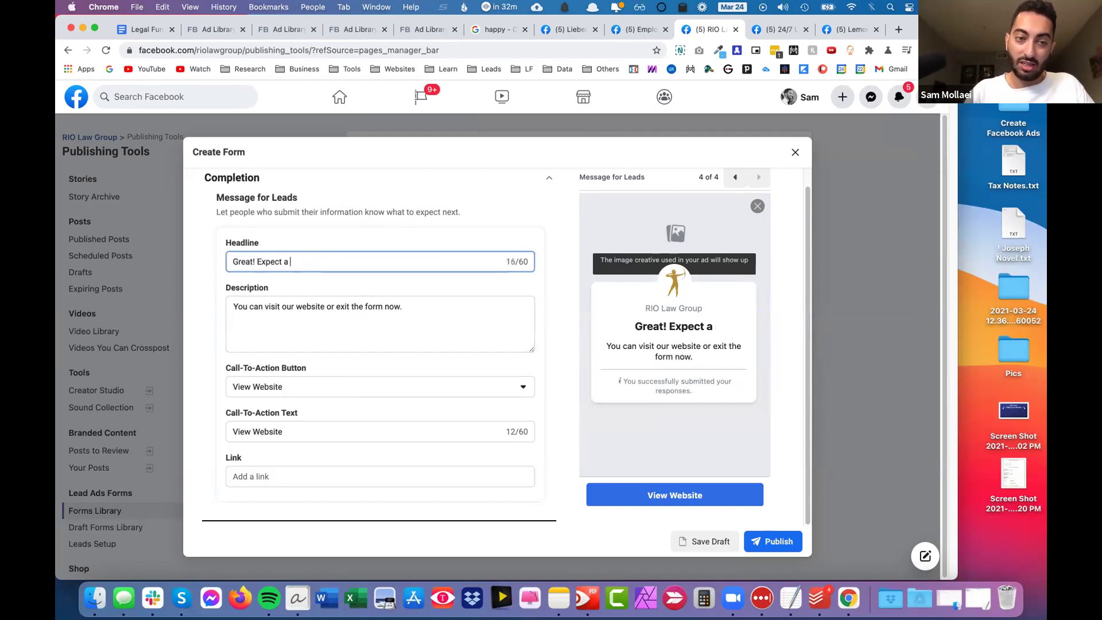
{"action": "type", "text": "Call From Us!"}
Select the completion description for replacement, open the Notes file from the LemonLawAssist folder and move it over the form.
{"action": "left_click_drag", "start_coordinate": [402, 306], "coordinate": [193, 294]}
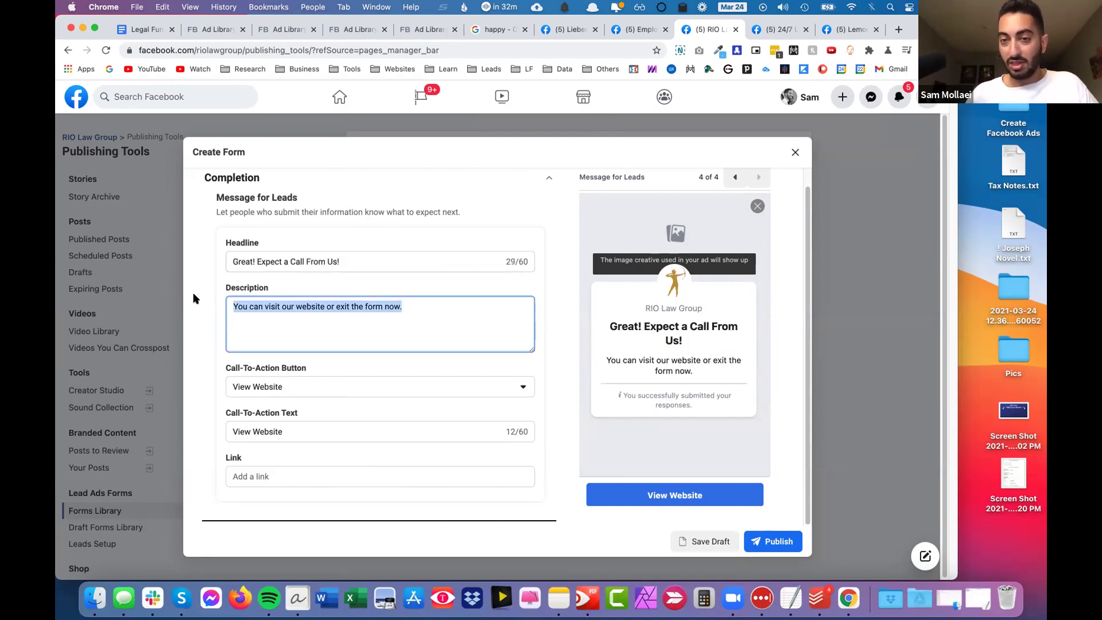
{"action": "left_click", "coordinate": [920, 597]}
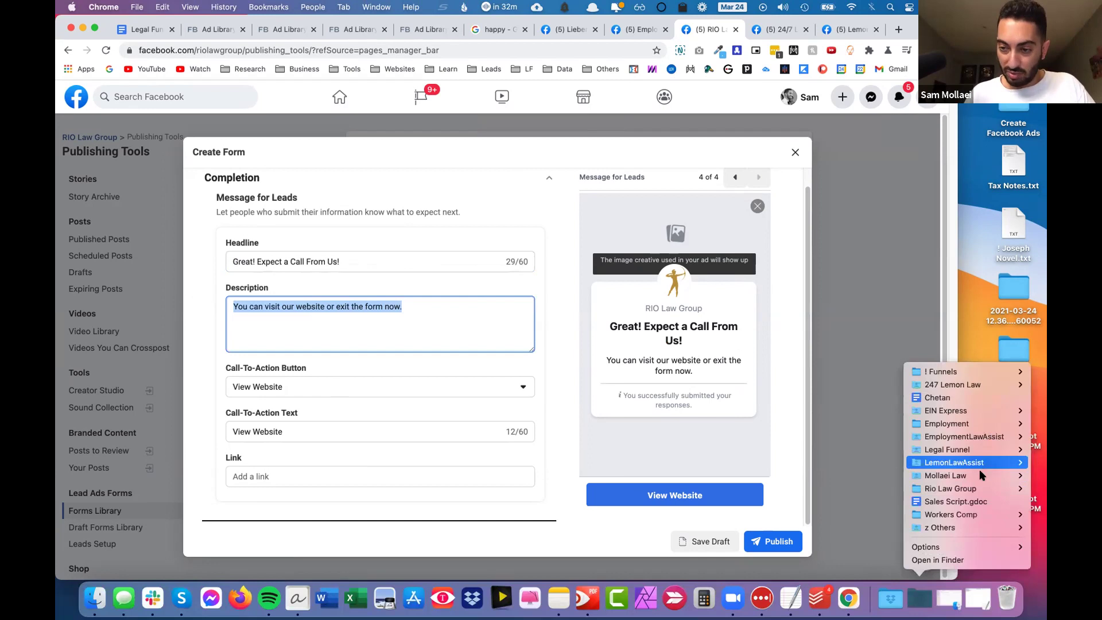
{"action": "mouse_move", "coordinate": [979, 461]}
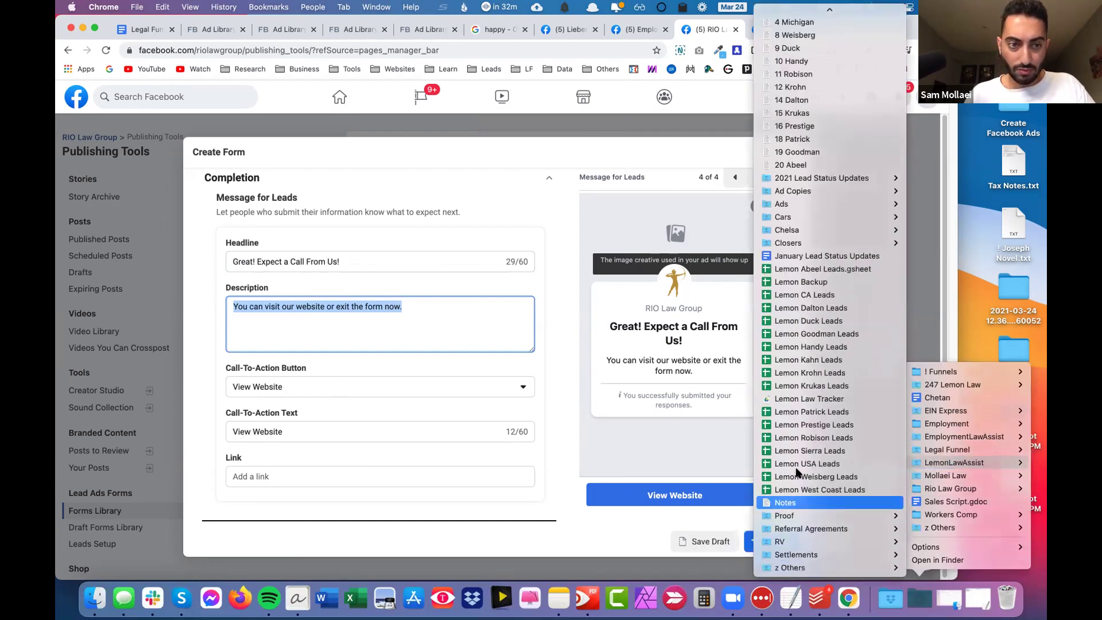
{"action": "left_click", "coordinate": [794, 469]}
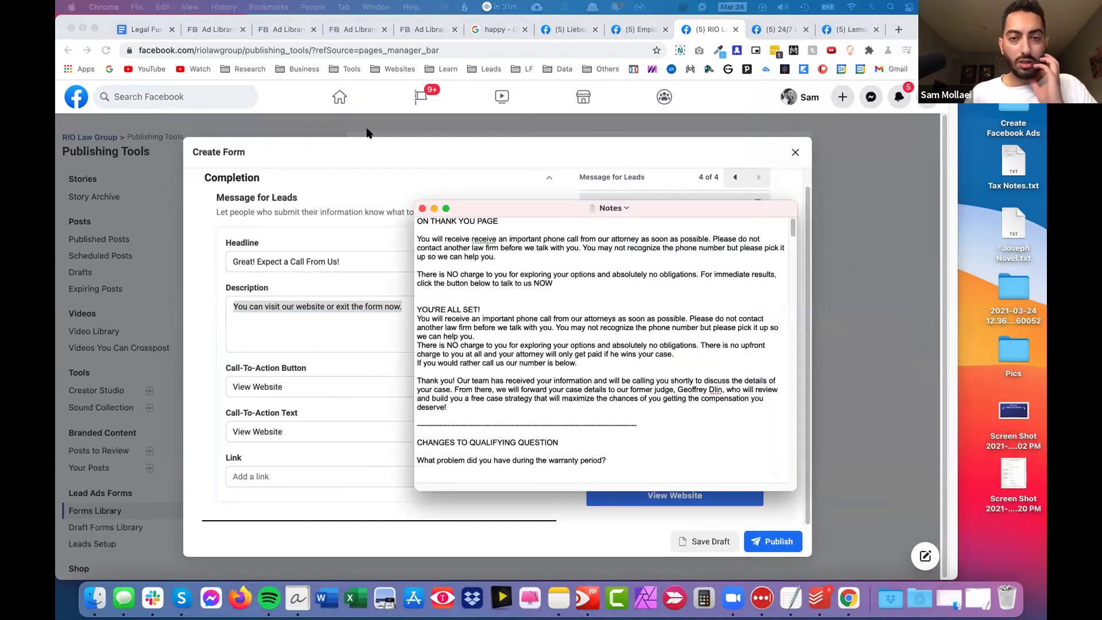
{"action": "left_click_drag", "start_coordinate": [671, 413], "coordinate": [681, 422]}
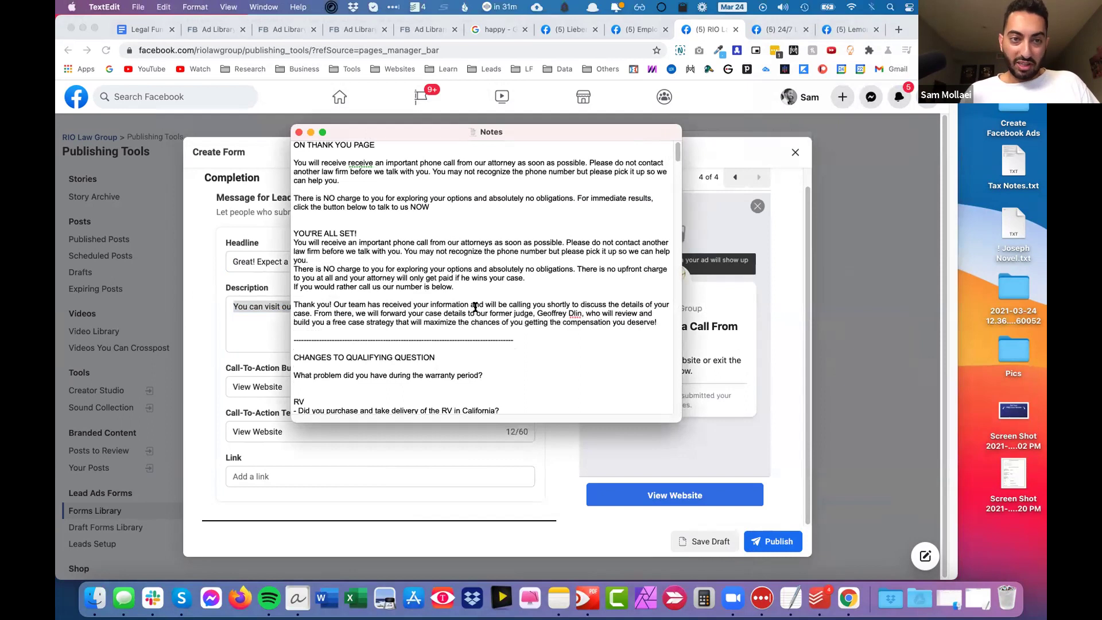
Examine the thank-you page wordings in the Notes file, highlighting the passages about the attorney's call and no charge.
{"action": "left_click", "coordinate": [658, 323]}
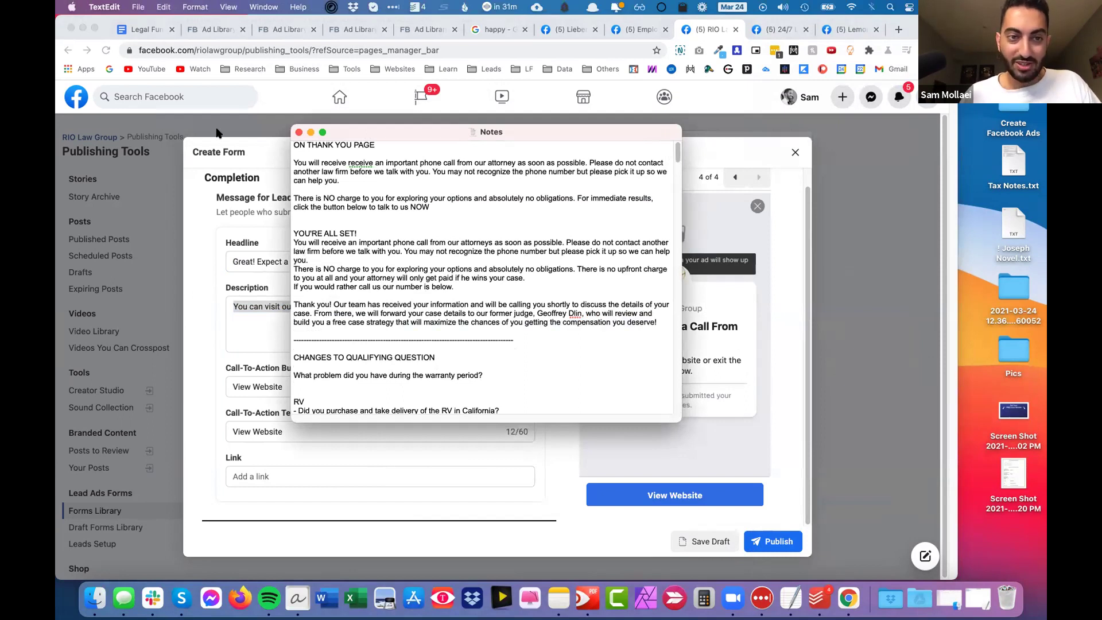
{"action": "key", "text": "shift+super+Up"}
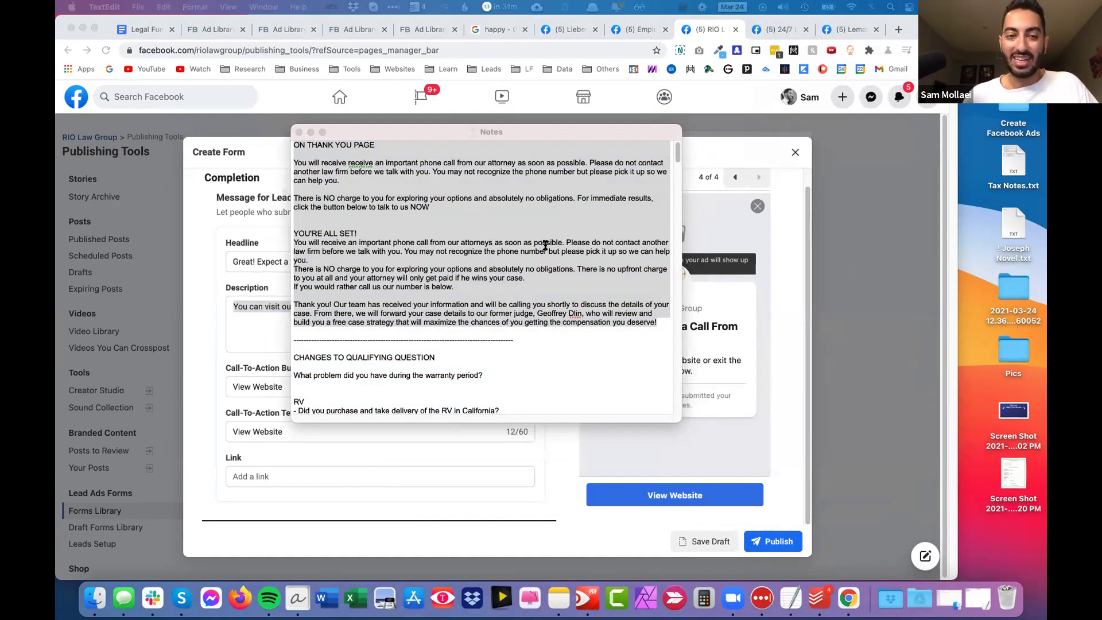
{"action": "left_click", "coordinate": [565, 241]}
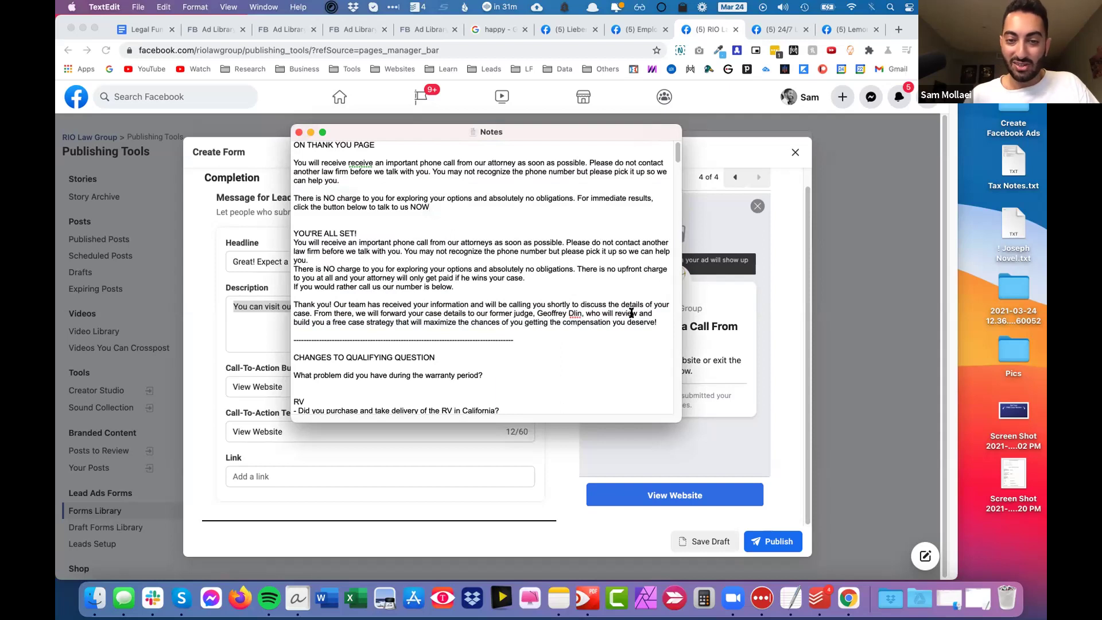
{"action": "left_click_drag", "start_coordinate": [594, 198], "coordinate": [317, 199]}
{"action": "left_click", "coordinate": [446, 204]}
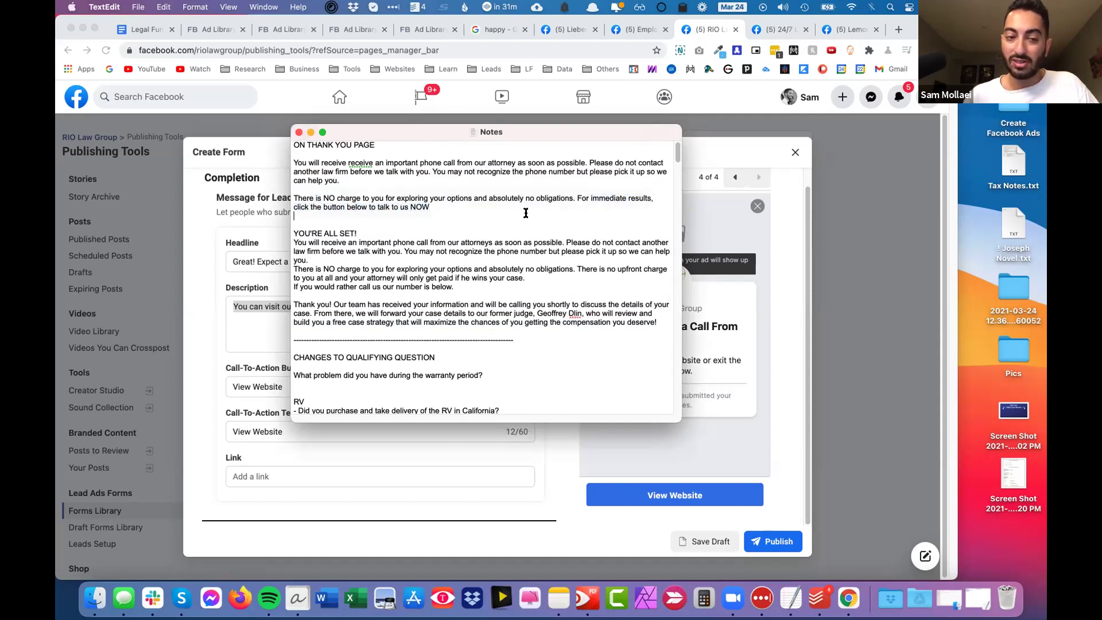
Return to the lead form and set its completion call-to-action button to Call Business with the text "CALL NOW".
{"action": "key", "text": "super+Tab"}
{"action": "left_click", "coordinate": [345, 337]}
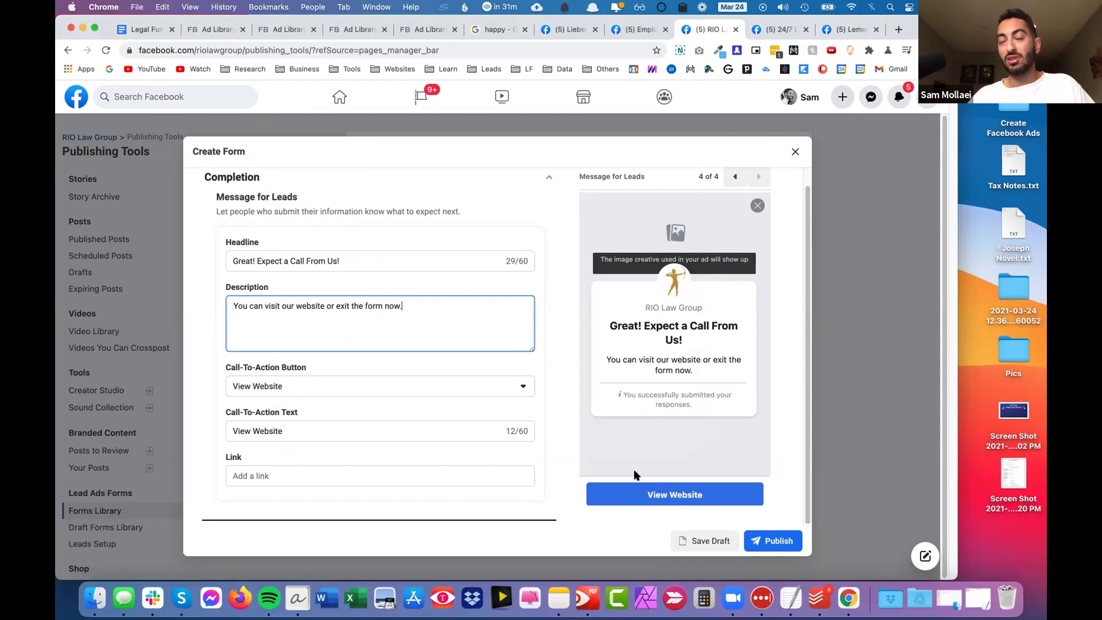
{"action": "left_click", "coordinate": [303, 386]}
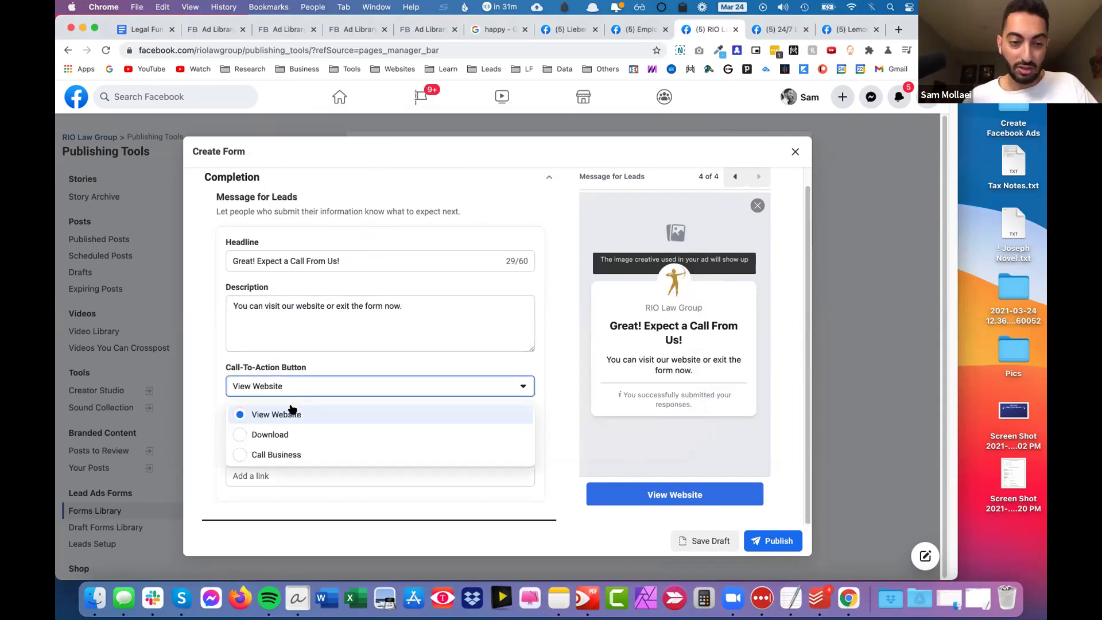
{"action": "left_click", "coordinate": [290, 453]}
{"action": "left_click", "coordinate": [295, 423]}
{"action": "type", "text": "CALL NOW"}
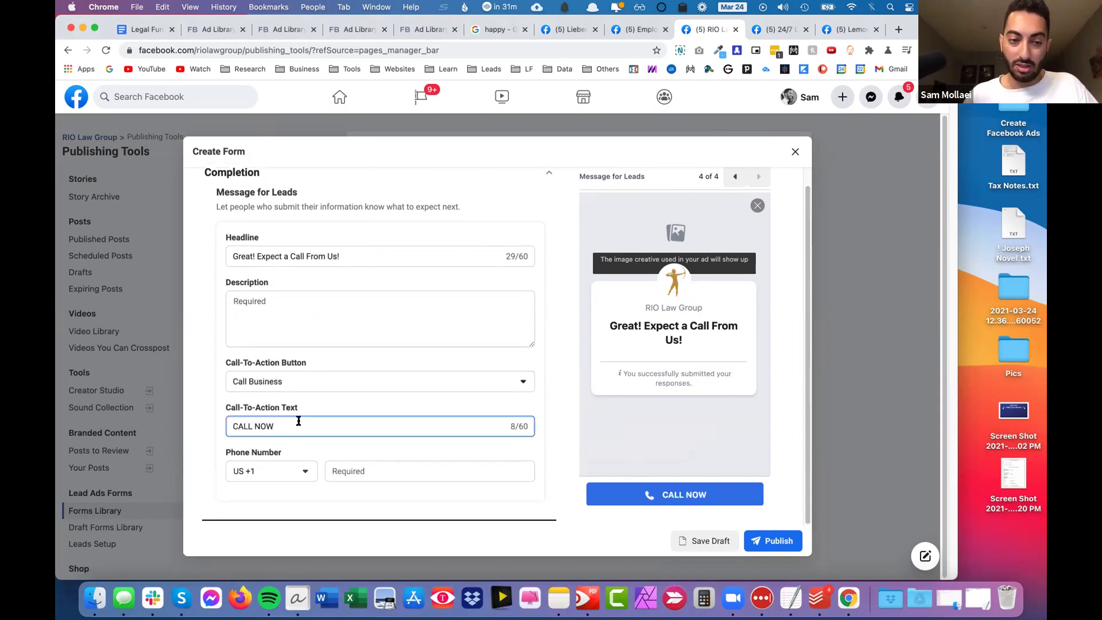
{"action": "left_click", "coordinate": [376, 476]}
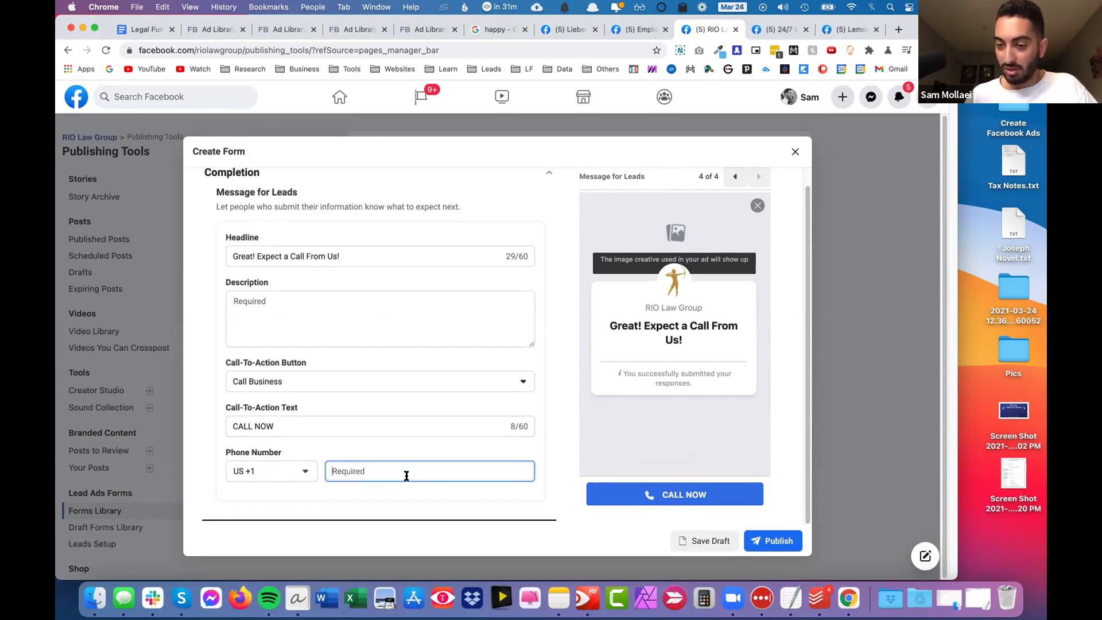
{"action": "scroll", "coordinate": [345, 344], "scroll_direction": "up", "scroll_amount": 5}
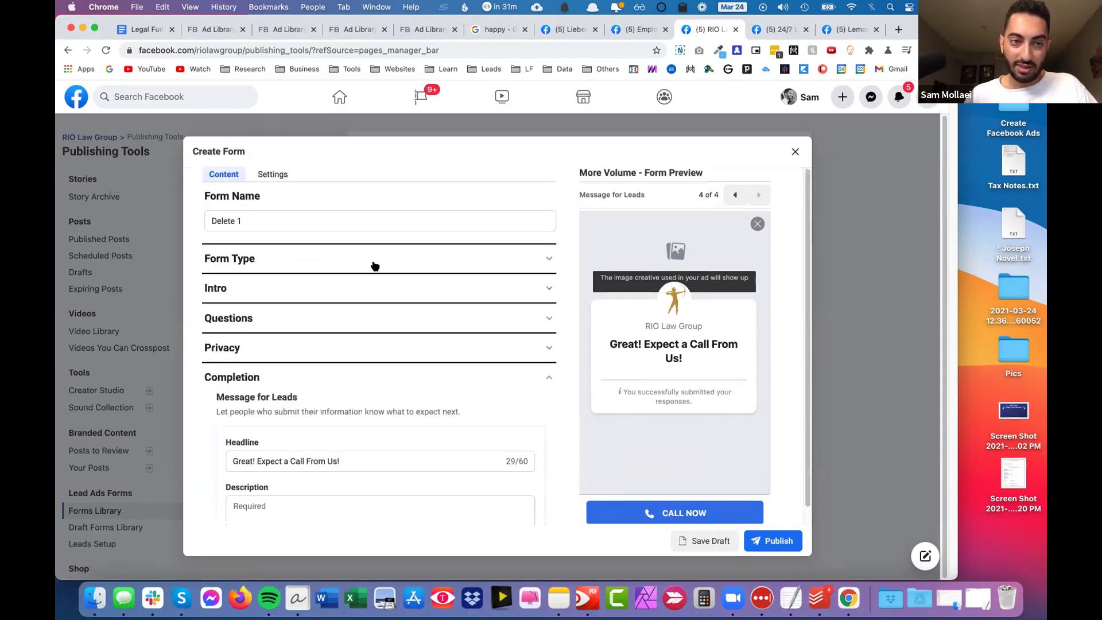
{"action": "scroll", "coordinate": [332, 344], "scroll_direction": "down", "scroll_amount": 5}
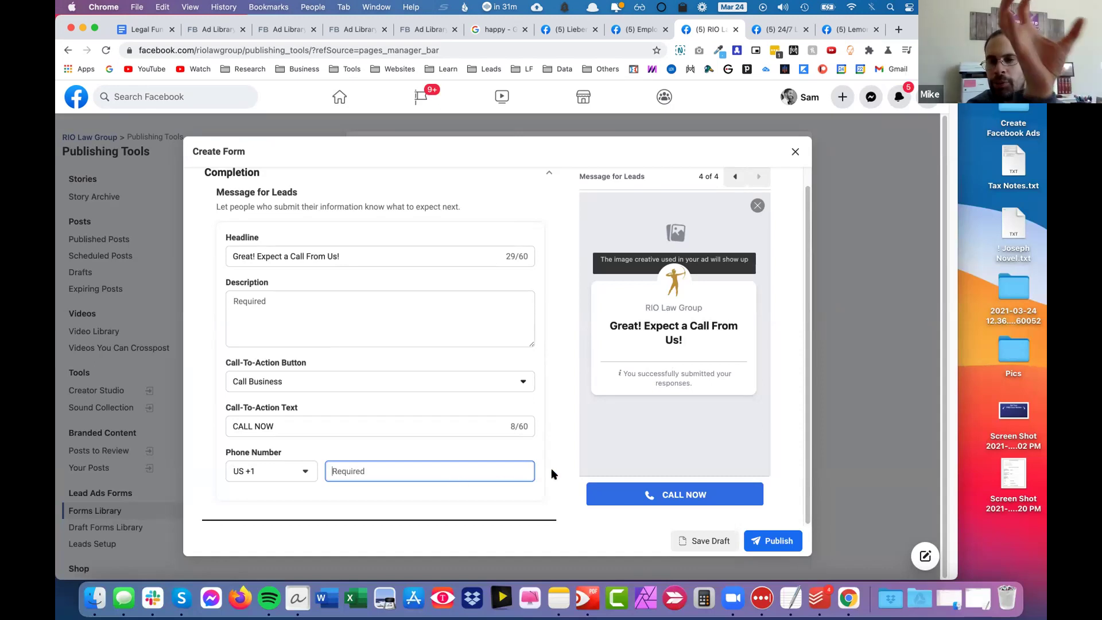
Open the lead form's settings and set its sharing to Open so that anyone can submit it.
{"action": "scroll", "coordinate": [553, 474], "scroll_direction": "up", "scroll_amount": 5}
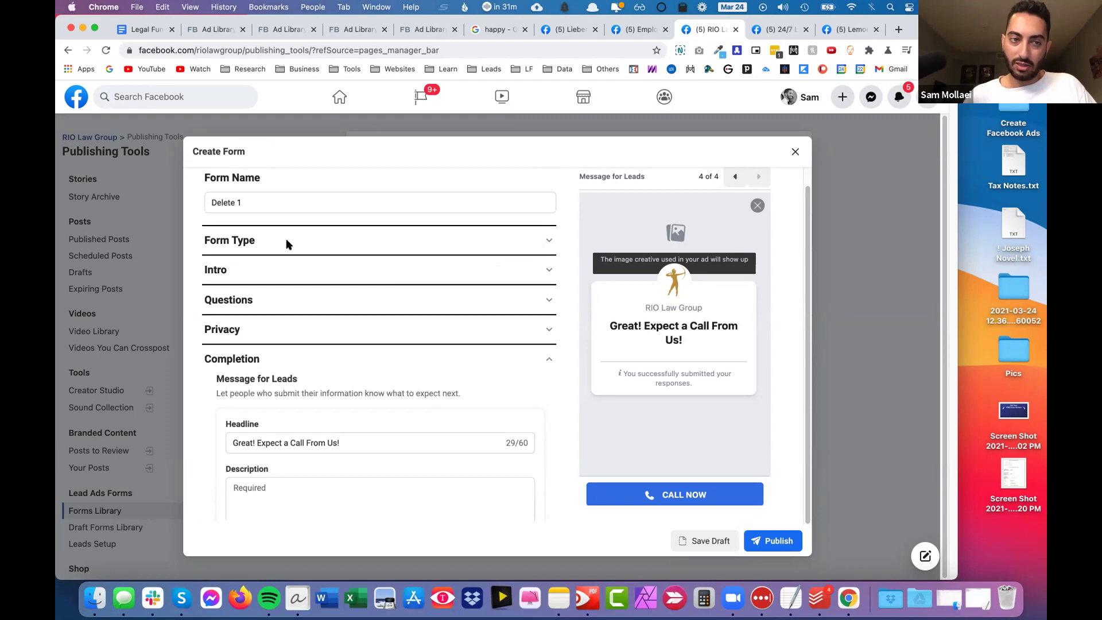
{"action": "scroll", "coordinate": [284, 235], "scroll_direction": "up", "scroll_amount": 1}
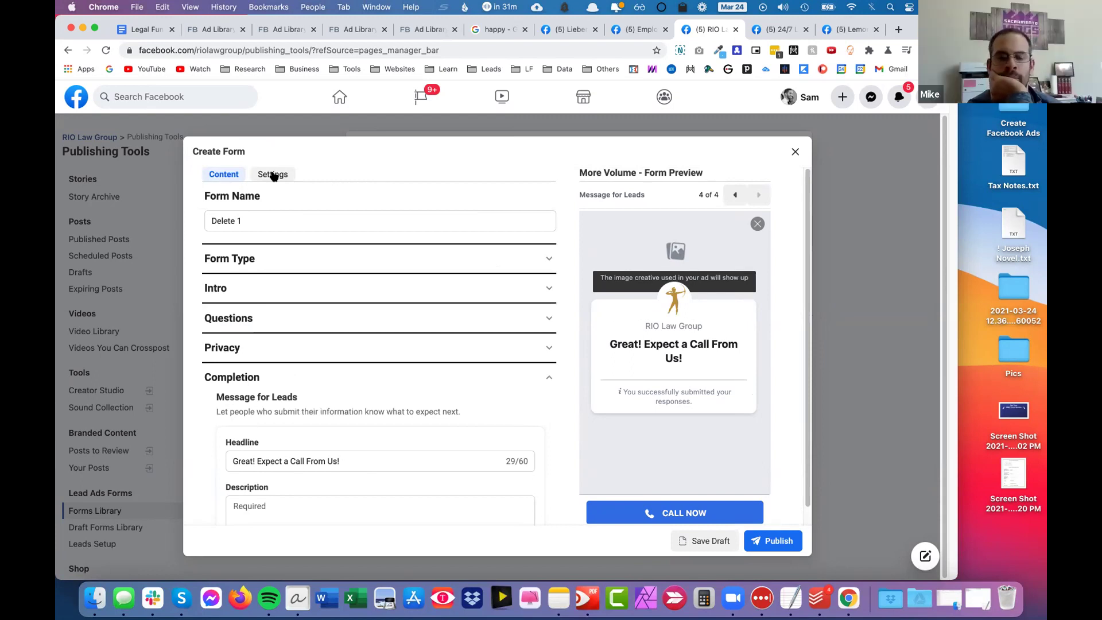
{"action": "left_click", "coordinate": [273, 176]}
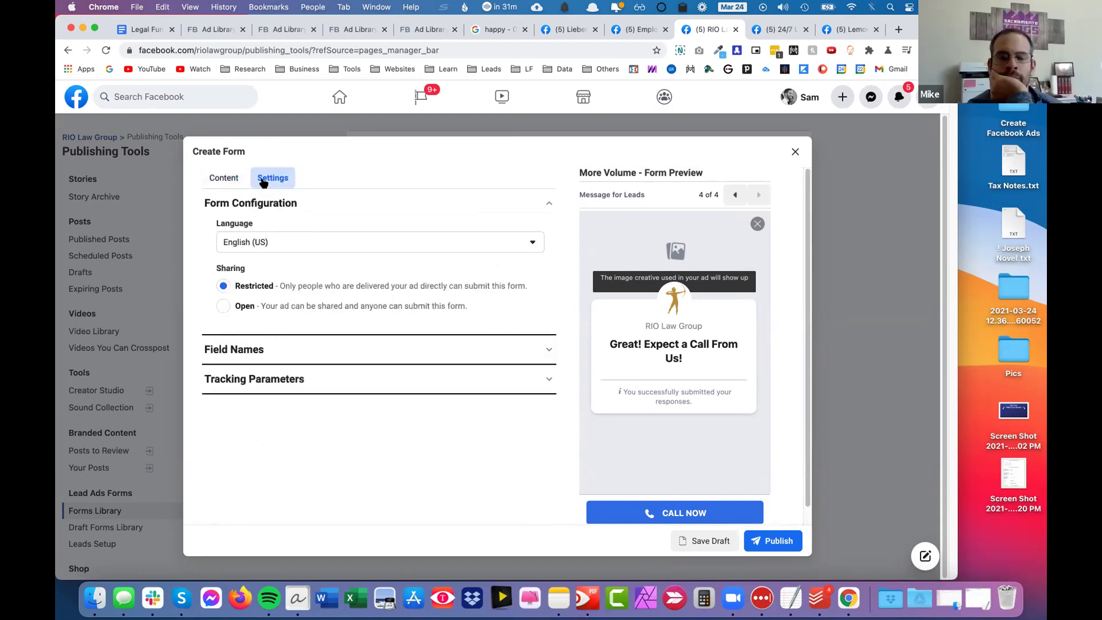
{"action": "left_click", "coordinate": [242, 308]}
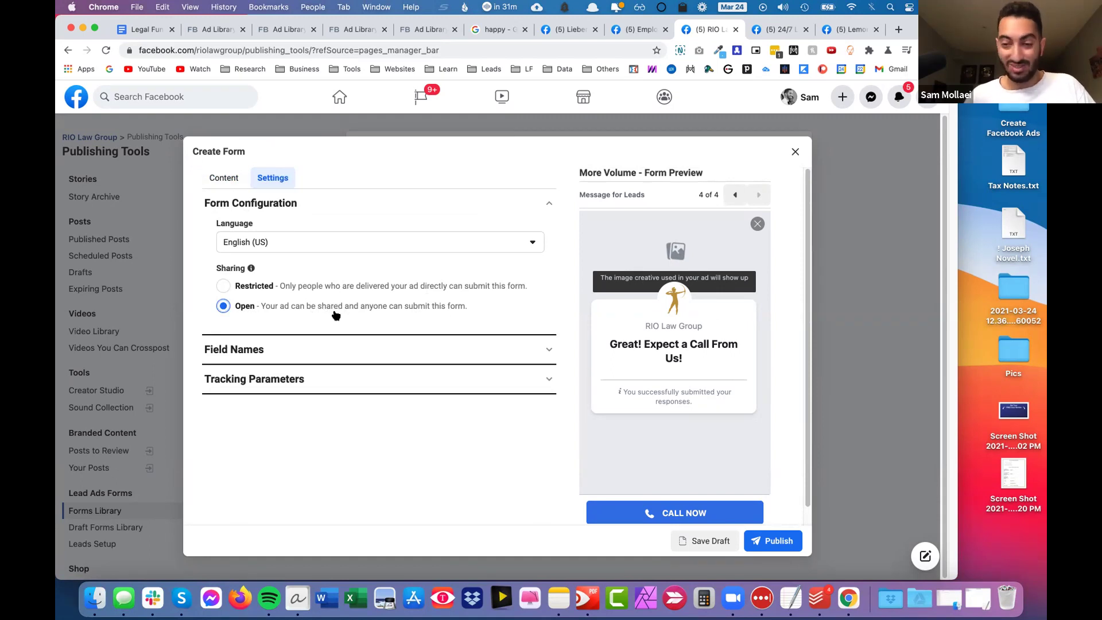
Expand the Field Names section of the form settings and review the export names of the question and contact fields.
{"action": "scroll", "coordinate": [256, 333], "scroll_direction": "down", "scroll_amount": 1}
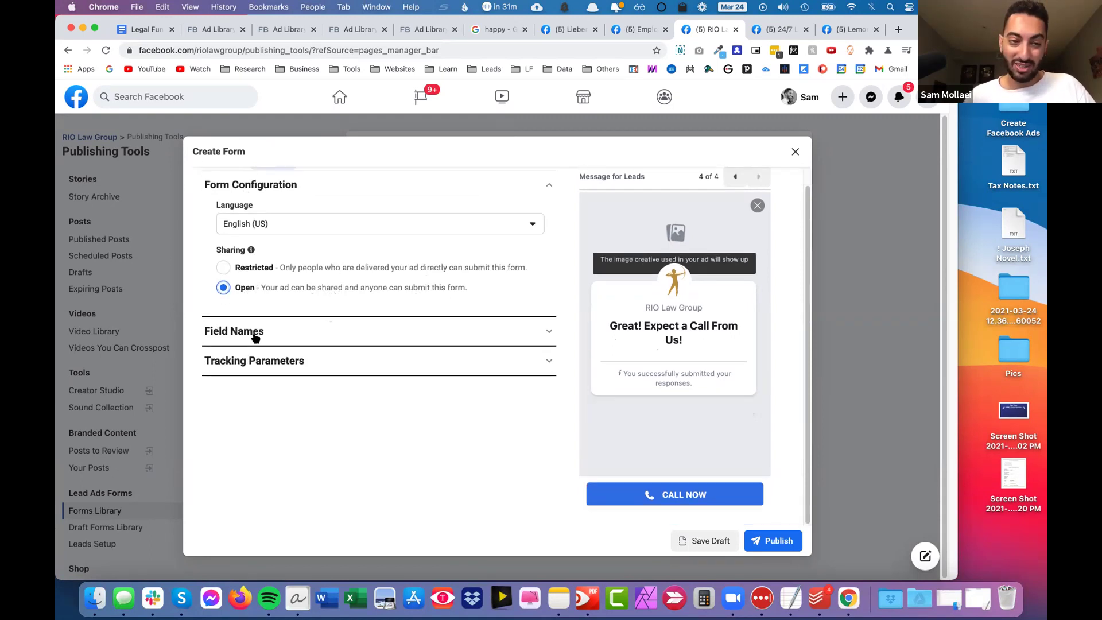
{"action": "left_click", "coordinate": [259, 332]}
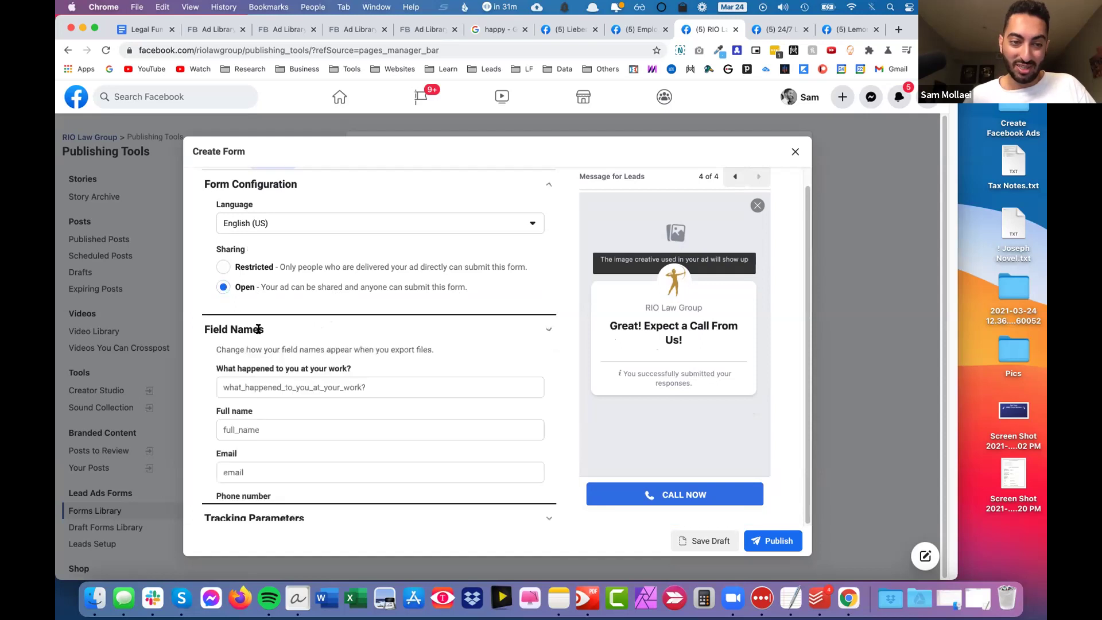
{"action": "left_click", "coordinate": [296, 273]}
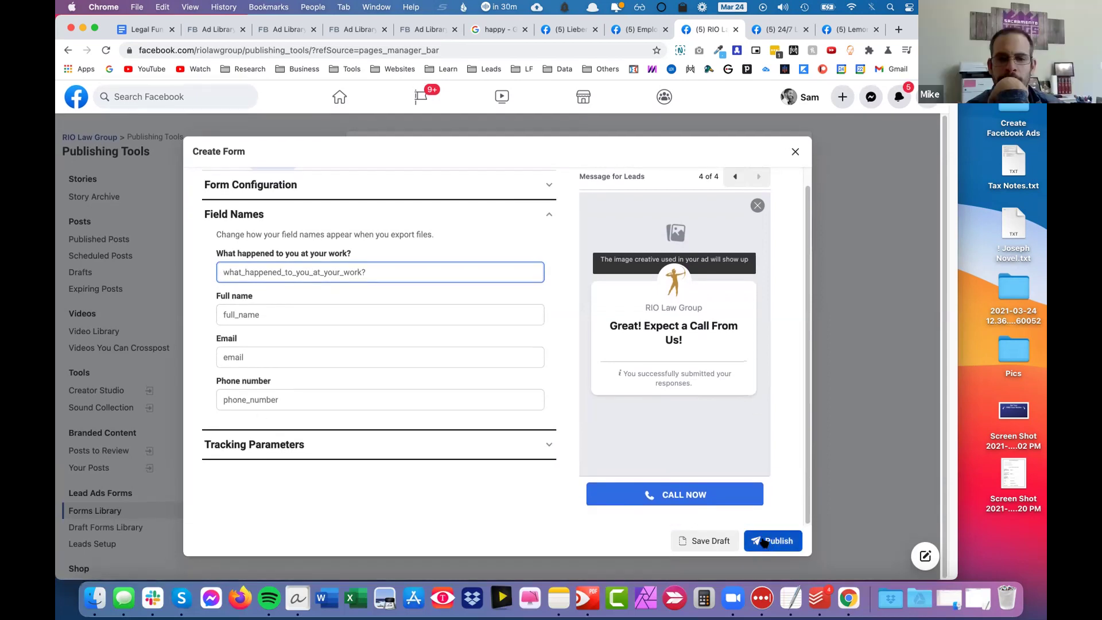
{"action": "scroll", "coordinate": [794, 202], "scroll_direction": "up", "scroll_amount": 1}
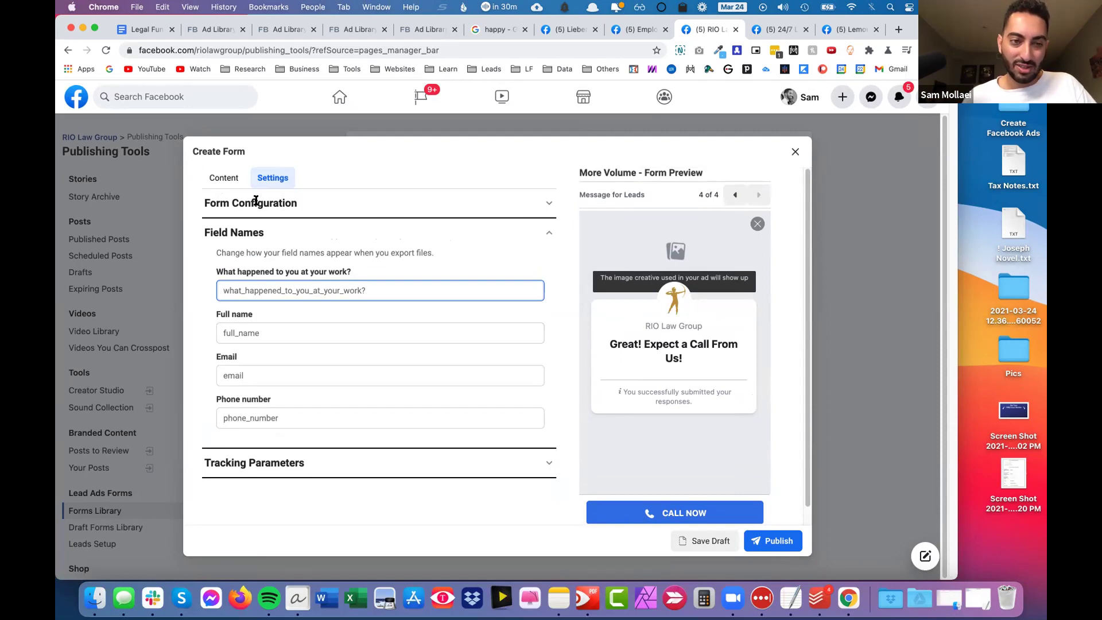
{"action": "scroll", "coordinate": [345, 368], "scroll_direction": "down", "scroll_amount": 1}
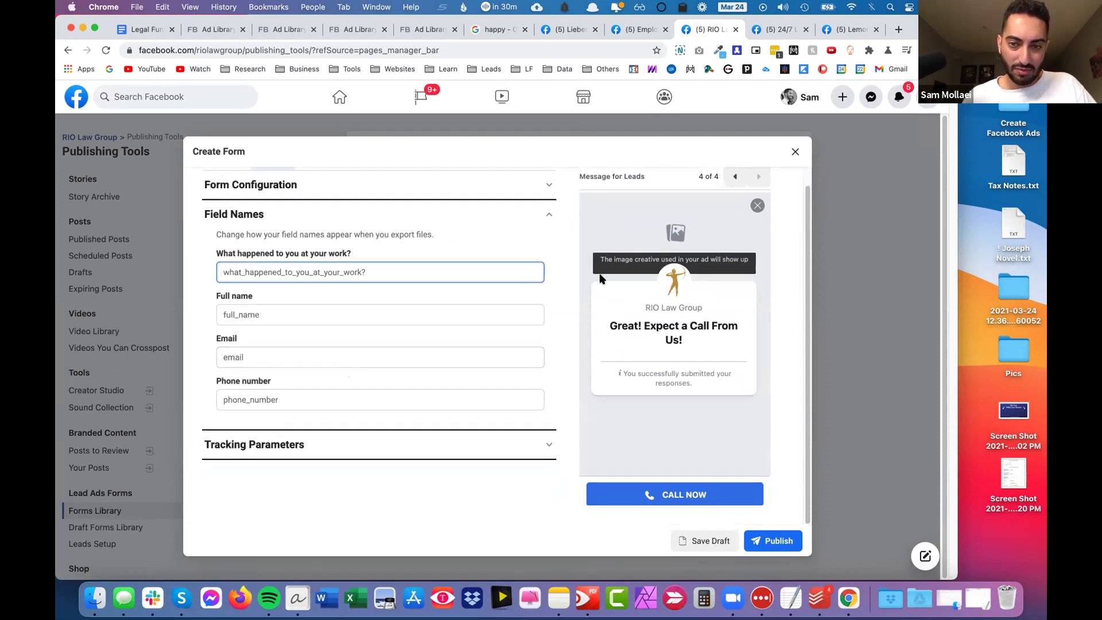
{"action": "scroll", "coordinate": [377, 279], "scroll_direction": "up", "scroll_amount": 1}
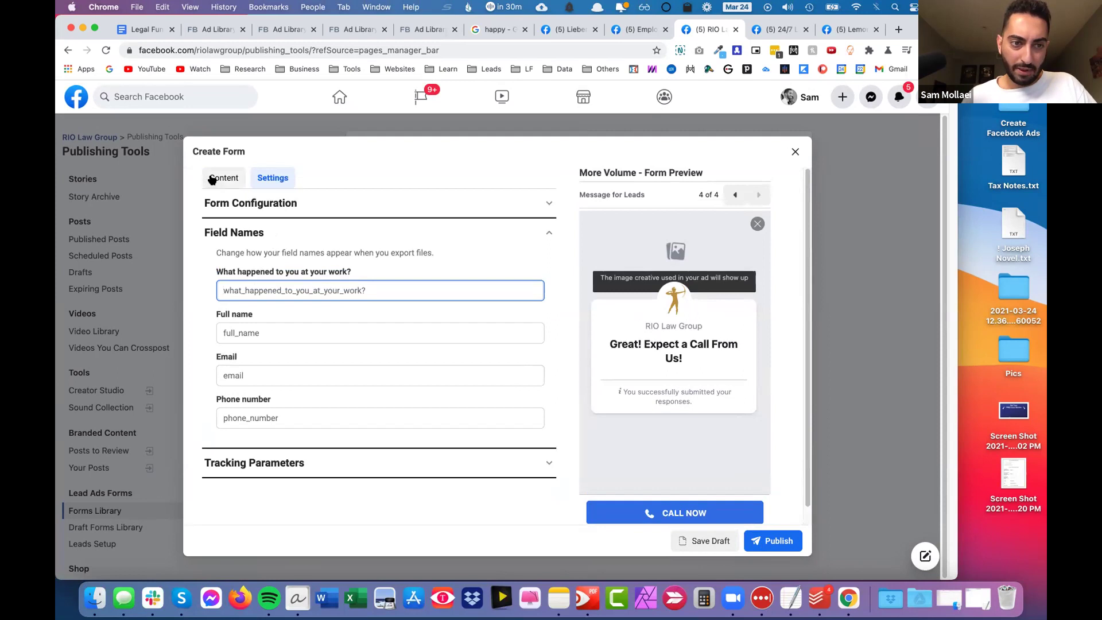
Return to the form's content and close the lead form, discarding the work in progress.
{"action": "left_click", "coordinate": [210, 178]}
{"action": "scroll", "coordinate": [431, 318], "scroll_direction": "down", "scroll_amount": 3}
{"action": "scroll", "coordinate": [431, 314], "scroll_direction": "up", "scroll_amount": 5}
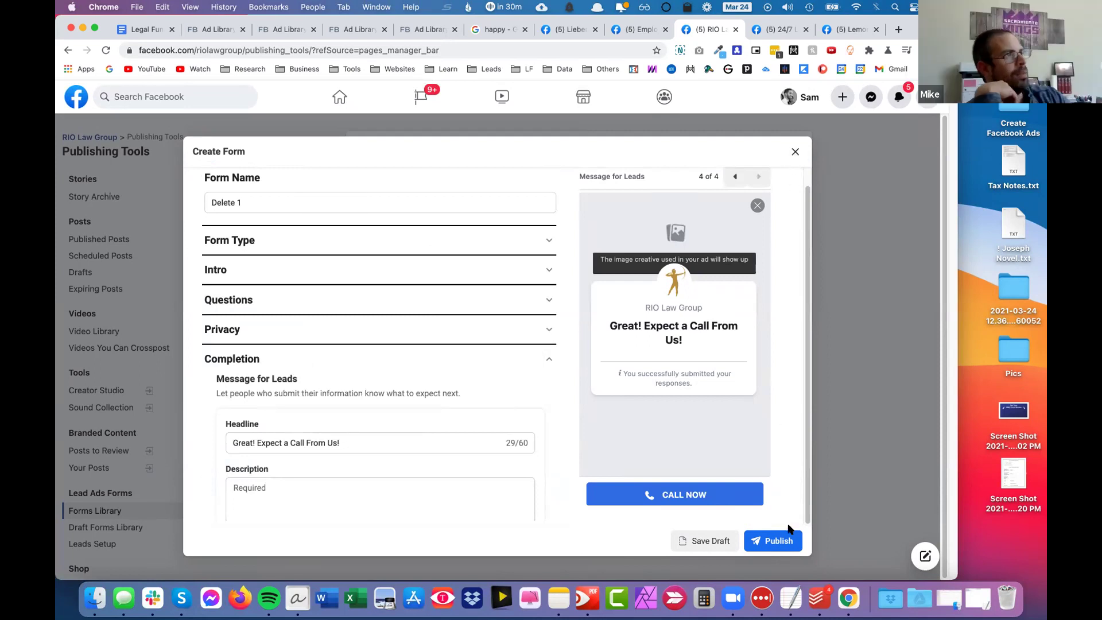
{"action": "left_click", "coordinate": [795, 152]}
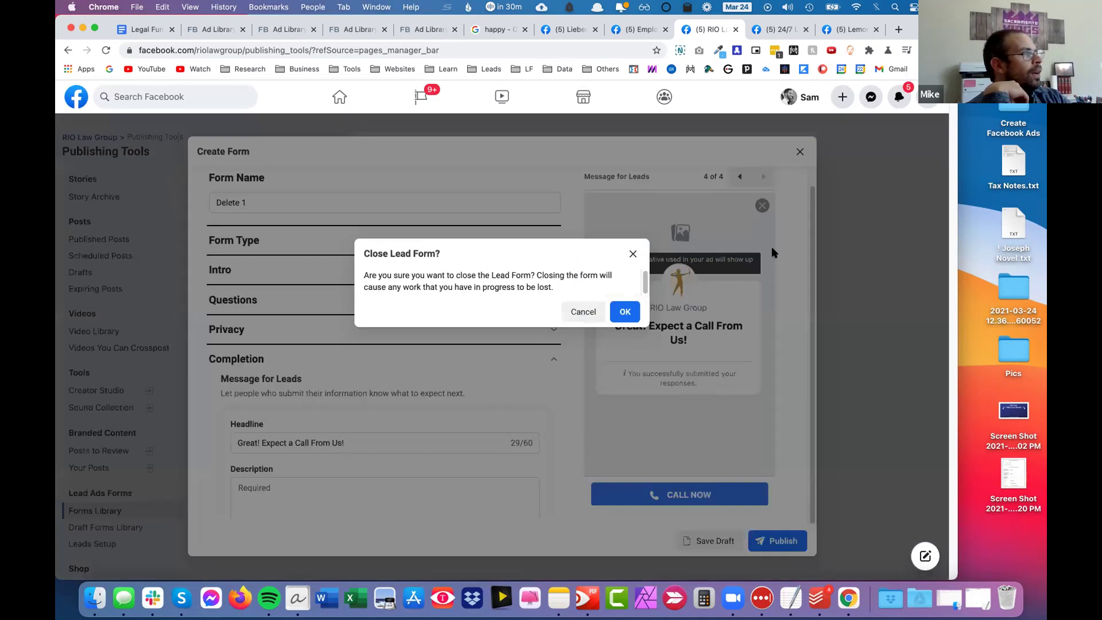
{"action": "left_click", "coordinate": [624, 311]}
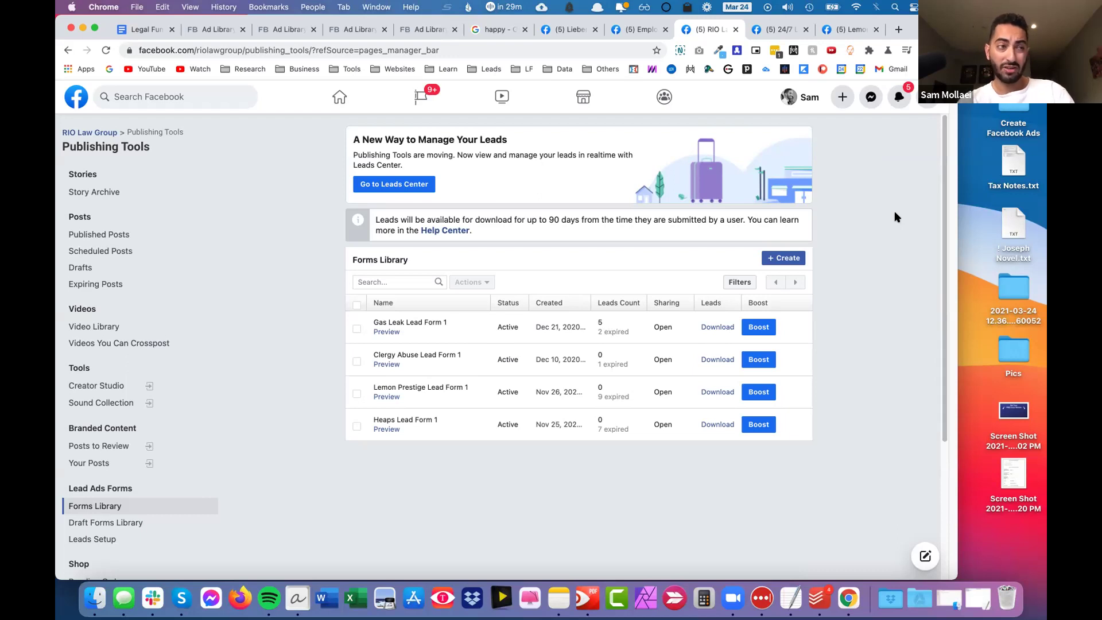
Search the Facebook Ad Library for "workers comp", expand the advertiser results and open The Cochran Firm Atlanta Workers' Compensation.
{"action": "left_click", "coordinate": [148, 29]}
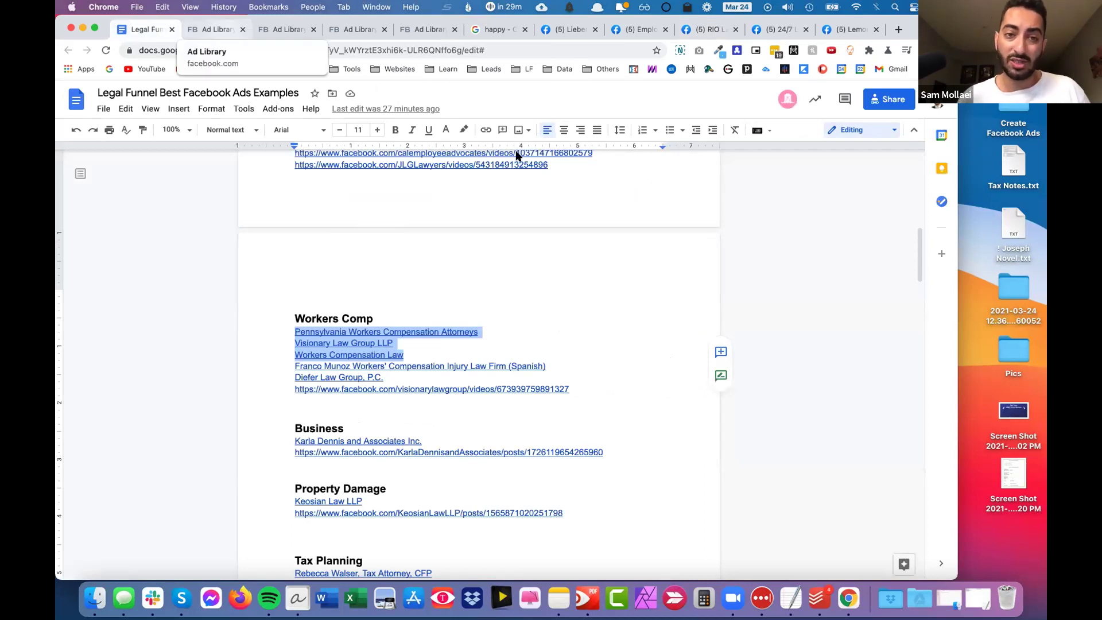
{"action": "left_click", "coordinate": [213, 29]}
{"action": "left_click", "coordinate": [516, 101]}
{"action": "type", "text": "workers comp"}
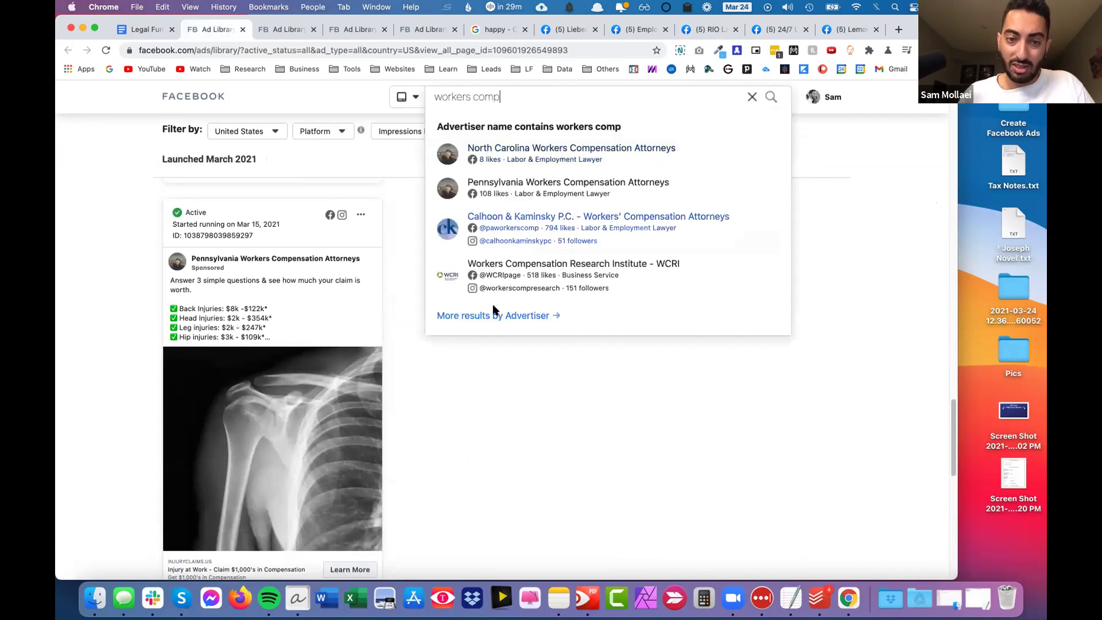
{"action": "left_click", "coordinate": [481, 315]}
{"action": "scroll", "coordinate": [577, 272], "scroll_direction": "down", "scroll_amount": 6}
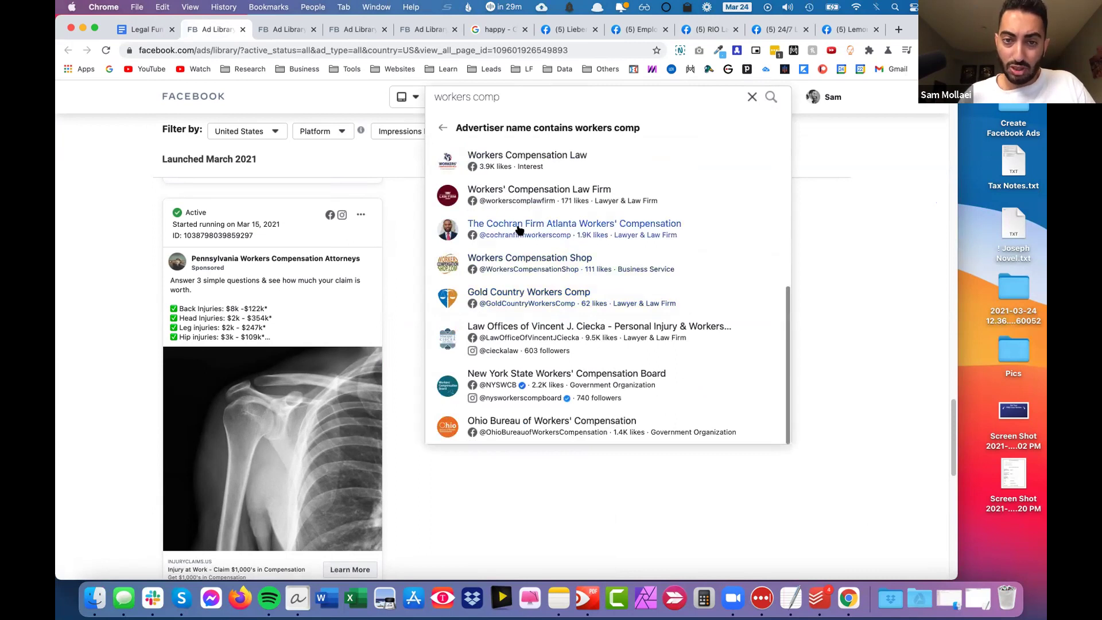
{"action": "left_click", "coordinate": [509, 226]}
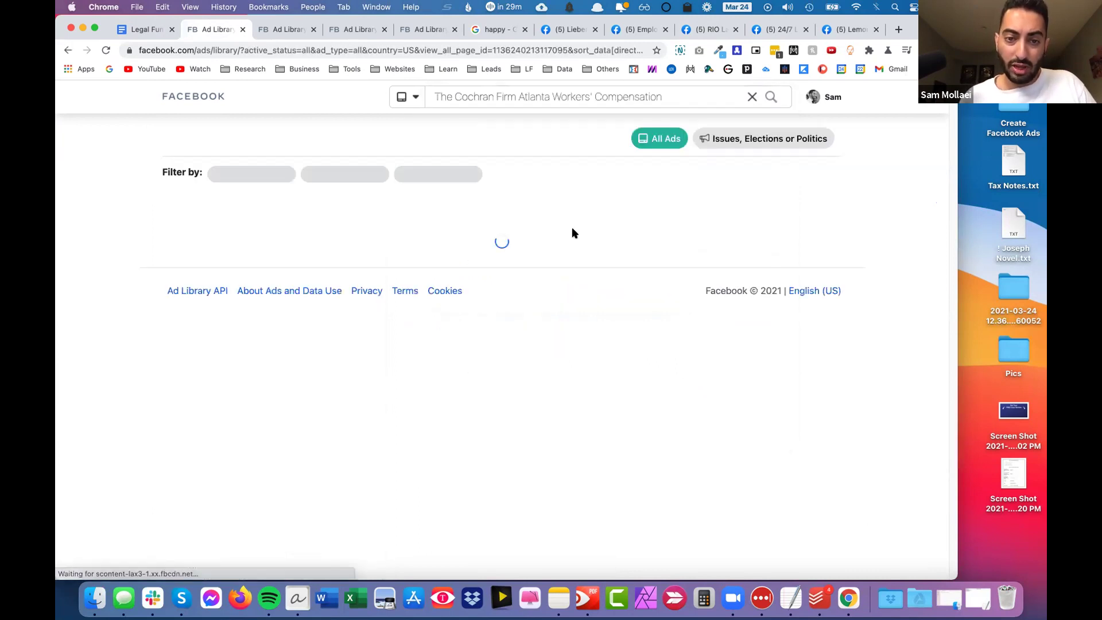
Examine The Cochran Firm's ads from March 2021, June 2018 and May 2018, including their copy and creatives.
{"action": "scroll", "coordinate": [598, 250], "scroll_direction": "down", "scroll_amount": 15}
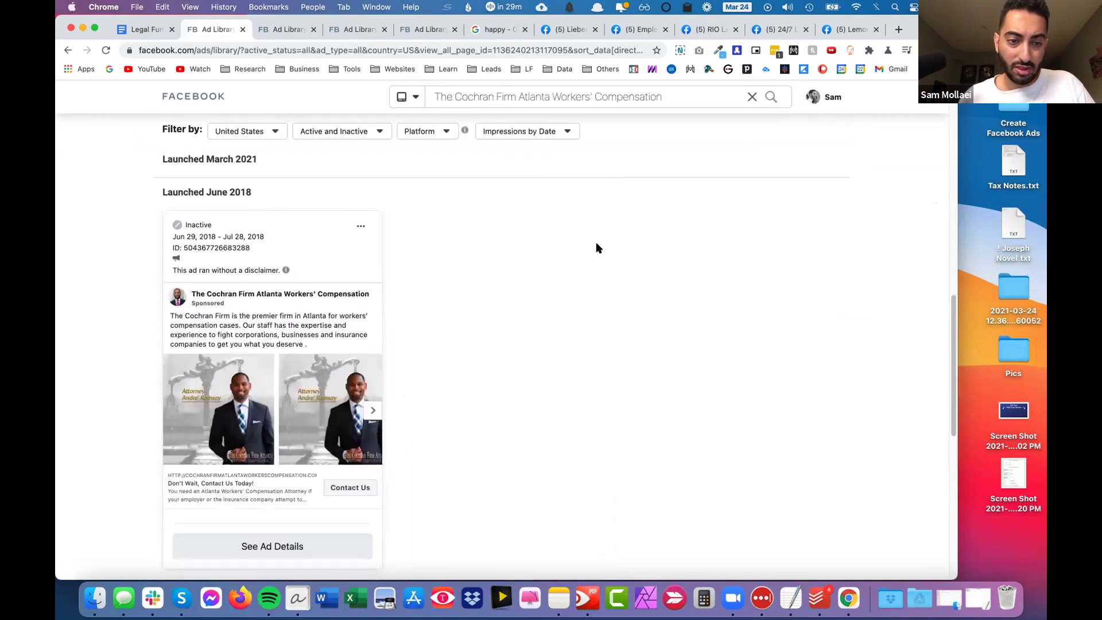
{"action": "scroll", "coordinate": [297, 249], "scroll_direction": "up", "scroll_amount": 3}
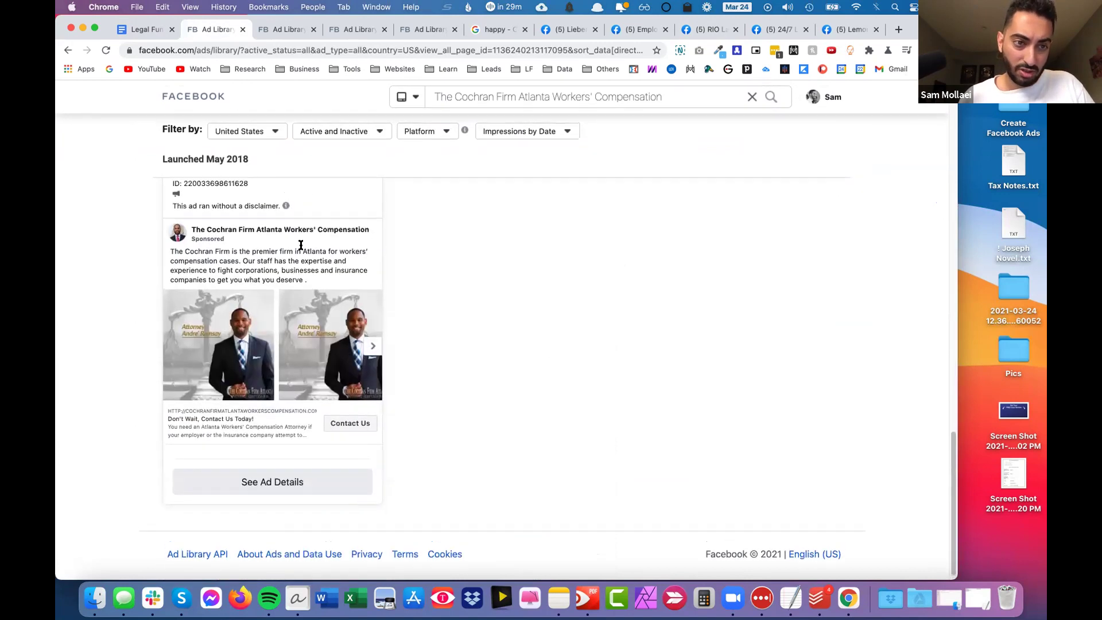
{"action": "scroll", "coordinate": [282, 356], "scroll_direction": "up", "scroll_amount": 9}
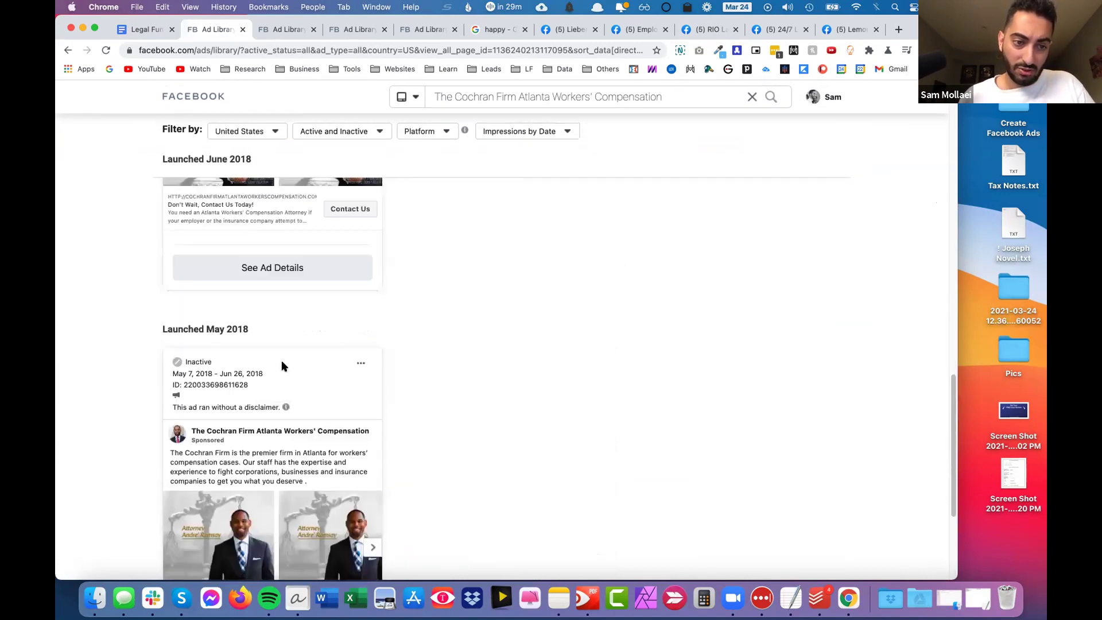
{"action": "scroll", "coordinate": [313, 356], "scroll_direction": "up", "scroll_amount": 5}
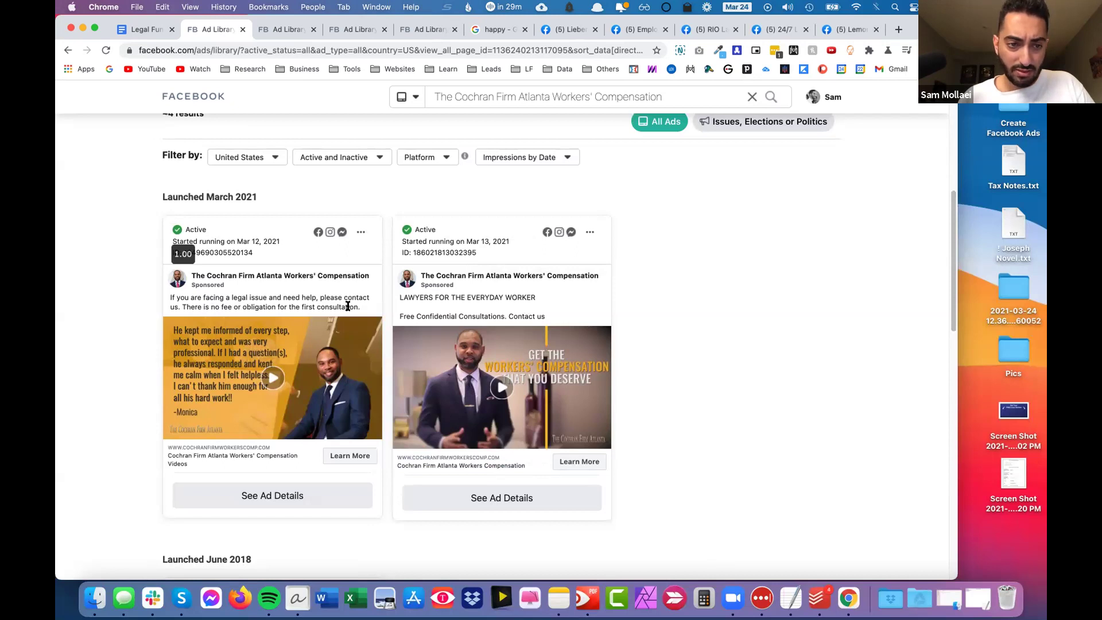
Search the Ad Library again for advertisers matching "workers comp".
{"action": "scroll", "coordinate": [426, 298], "scroll_direction": "up", "scroll_amount": 5}
{"action": "triple_click", "coordinate": [548, 97]}
{"action": "type", "text": "workers comp"}
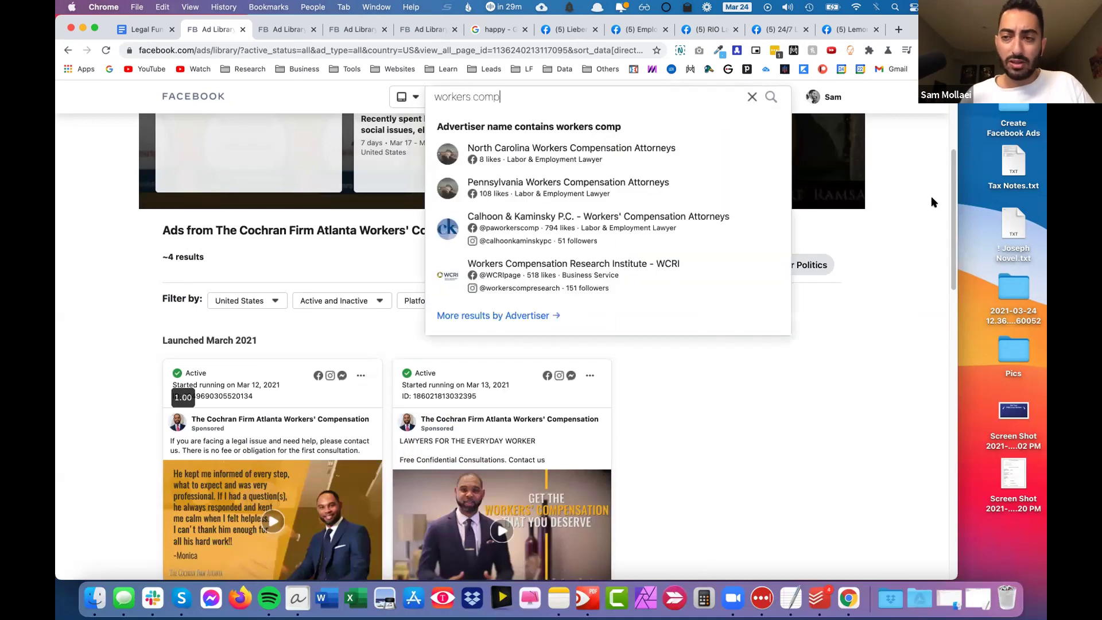
Open the Pics folder on the desktop to view its saved images and close its window.
{"action": "left_click", "coordinate": [1009, 358]}
{"action": "double_click", "coordinate": [1008, 359]}
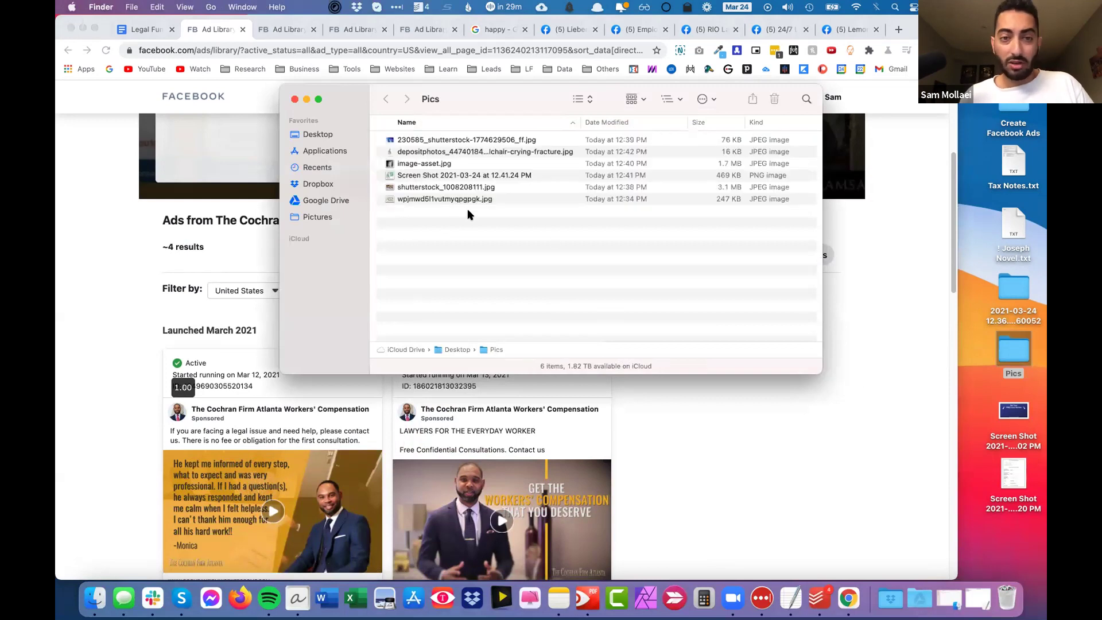
{"action": "left_click", "coordinate": [244, 392]}
{"action": "left_click", "coordinate": [1010, 356]}
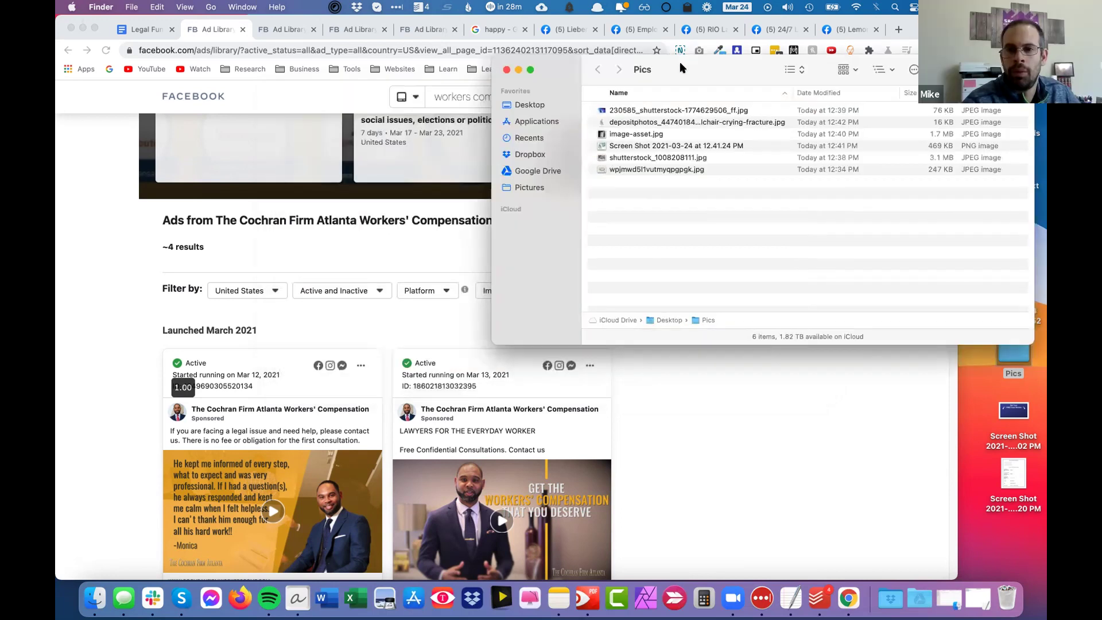
{"action": "key", "text": "super+w"}
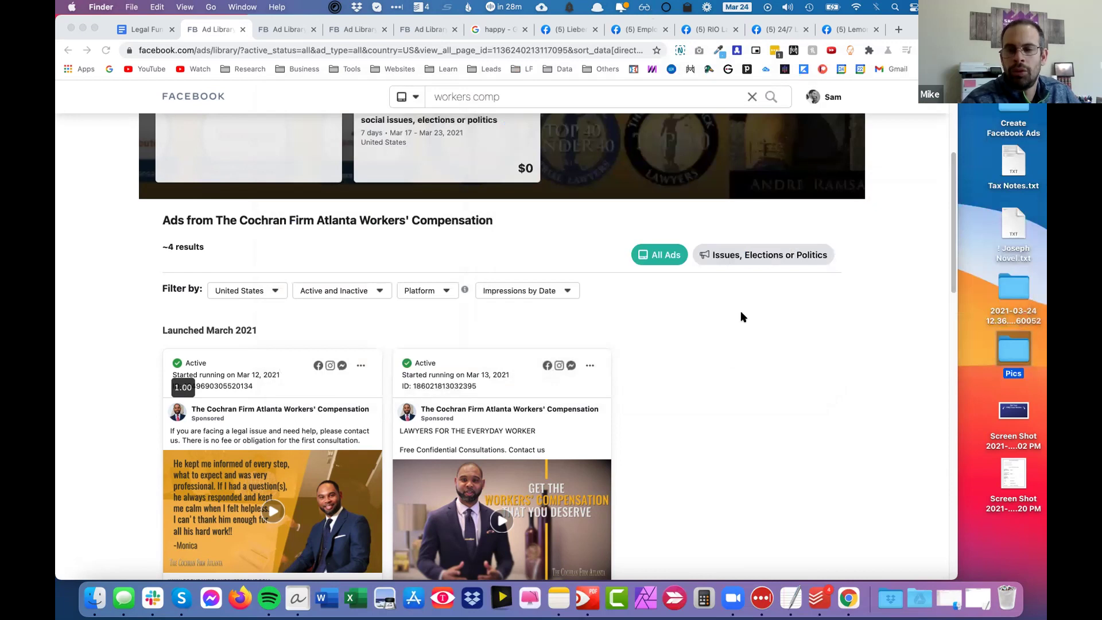
Switch back to Chrome and view the Diefer Law Group, P.C. page and its ad in the Ad Library.
{"action": "left_click", "coordinate": [314, 92]}
{"action": "scroll", "coordinate": [315, 91], "scroll_direction": "up", "scroll_amount": 3}
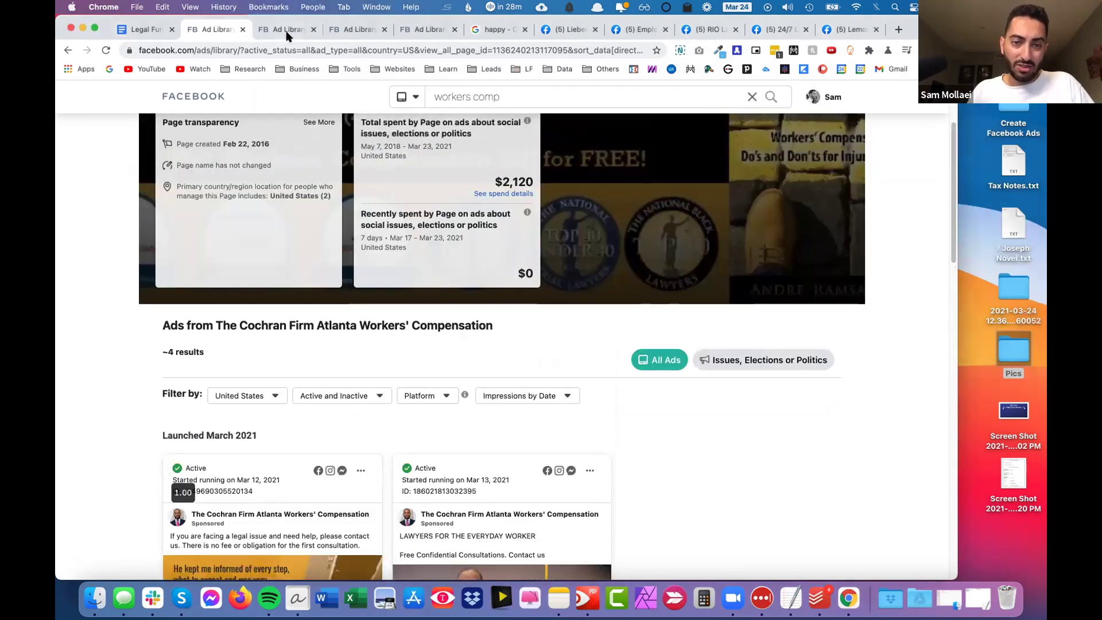
{"action": "left_click", "coordinate": [287, 32]}
{"action": "left_click", "coordinate": [358, 30]}
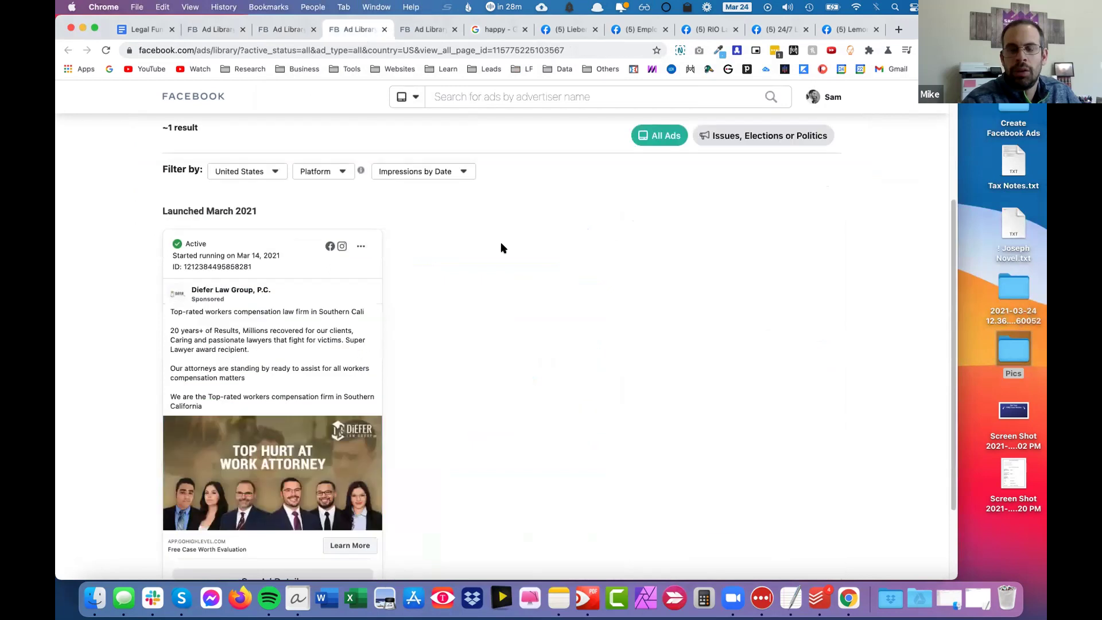
{"action": "scroll", "coordinate": [508, 237], "scroll_direction": "up", "scroll_amount": 3}
{"action": "scroll", "coordinate": [507, 243], "scroll_direction": "up", "scroll_amount": 1}
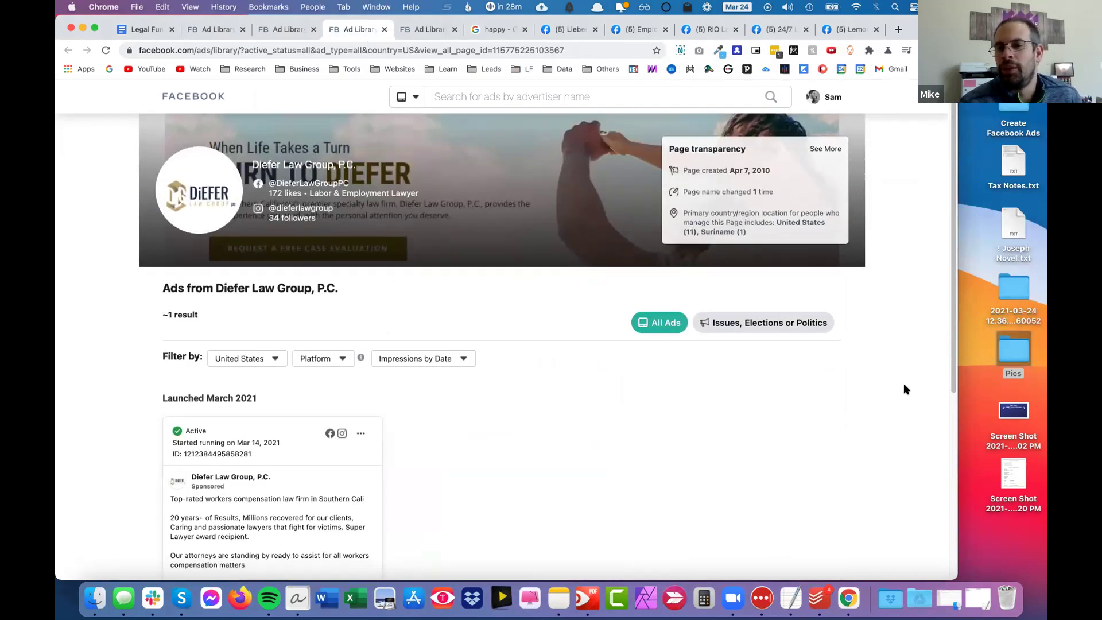
Move the upper of the two screenshot files on the desktop to the Trash.
{"action": "left_click", "coordinate": [1009, 410]}
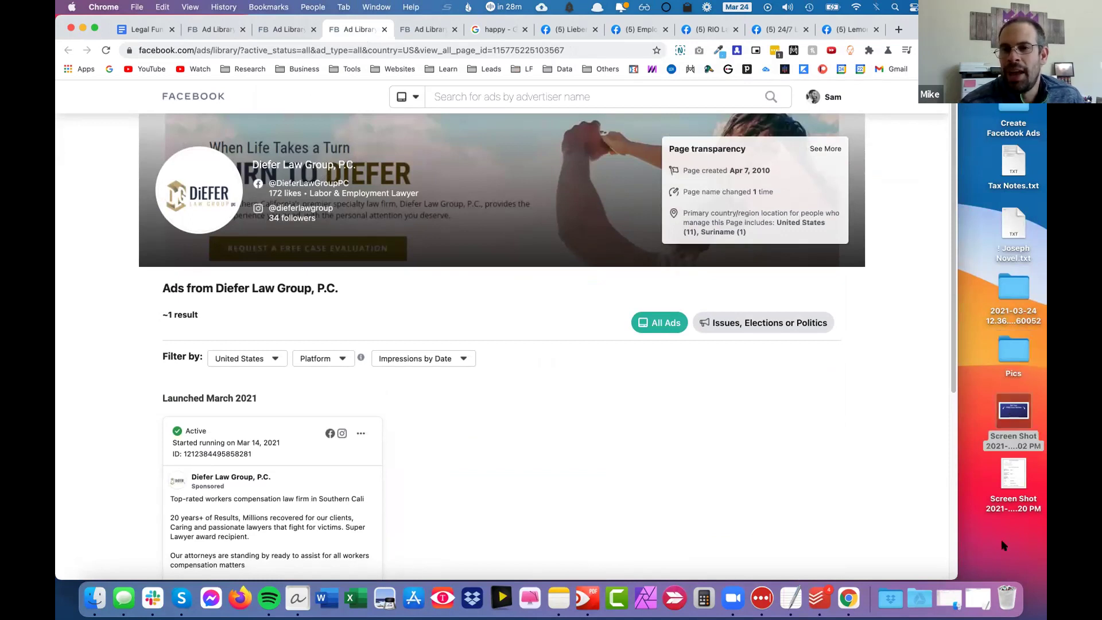
{"action": "left_click_drag", "start_coordinate": [1008, 410], "coordinate": [1006, 597]}
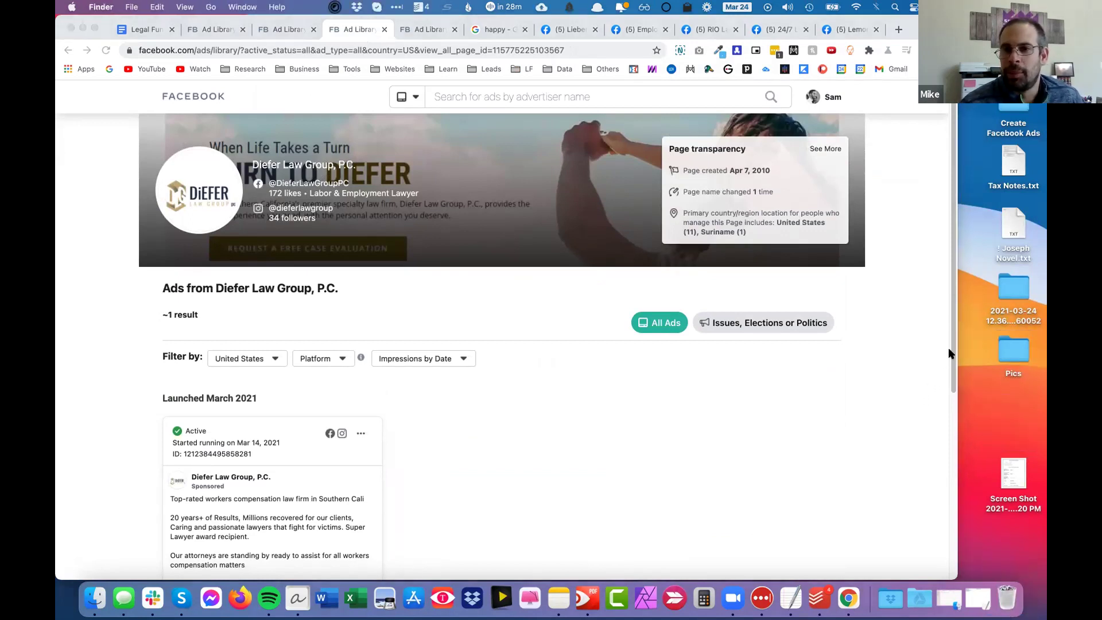